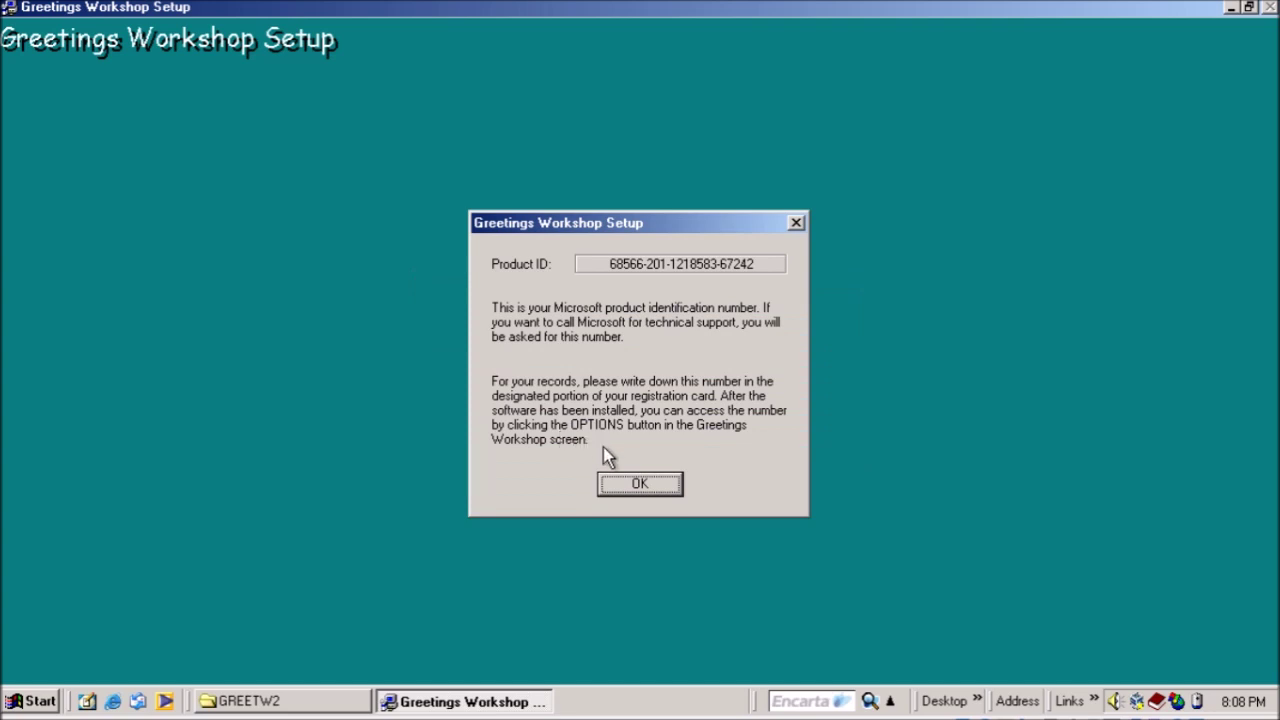
Install Greetings Workshop with the Typical installation, accepting the license agreement and adding a desktop shortcut.
left_click(631, 483)
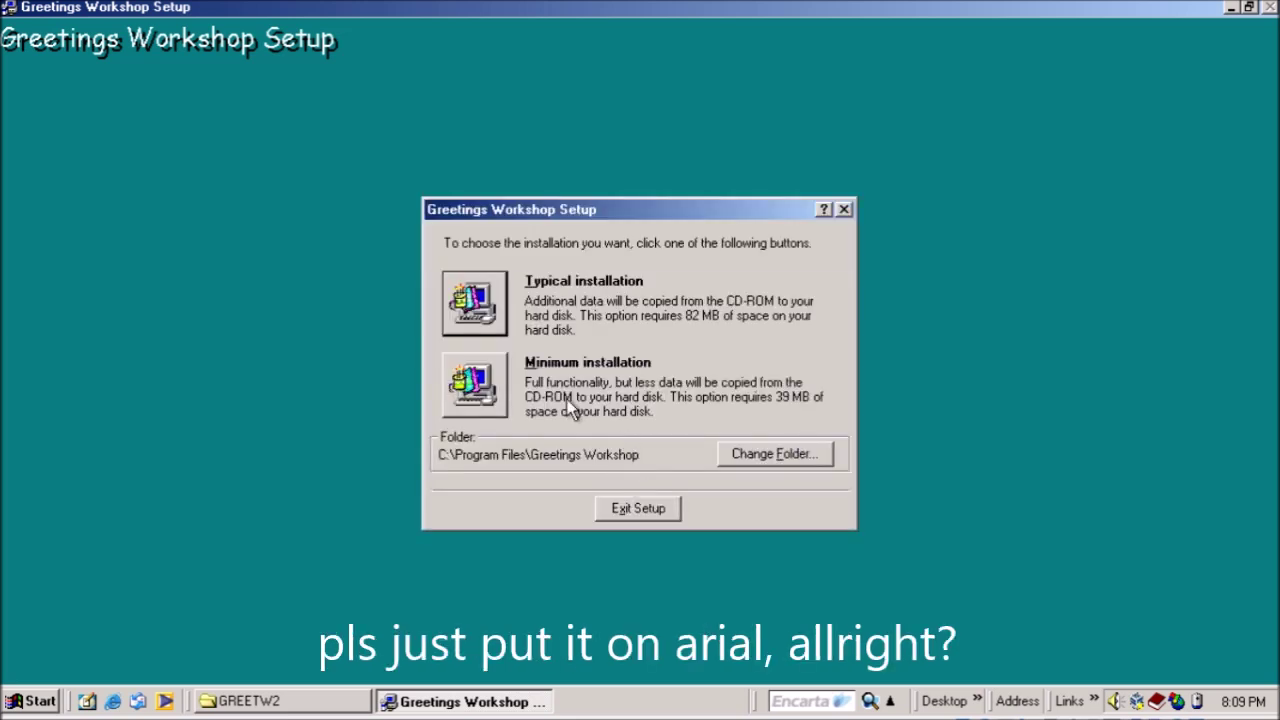
left_click(474, 314)
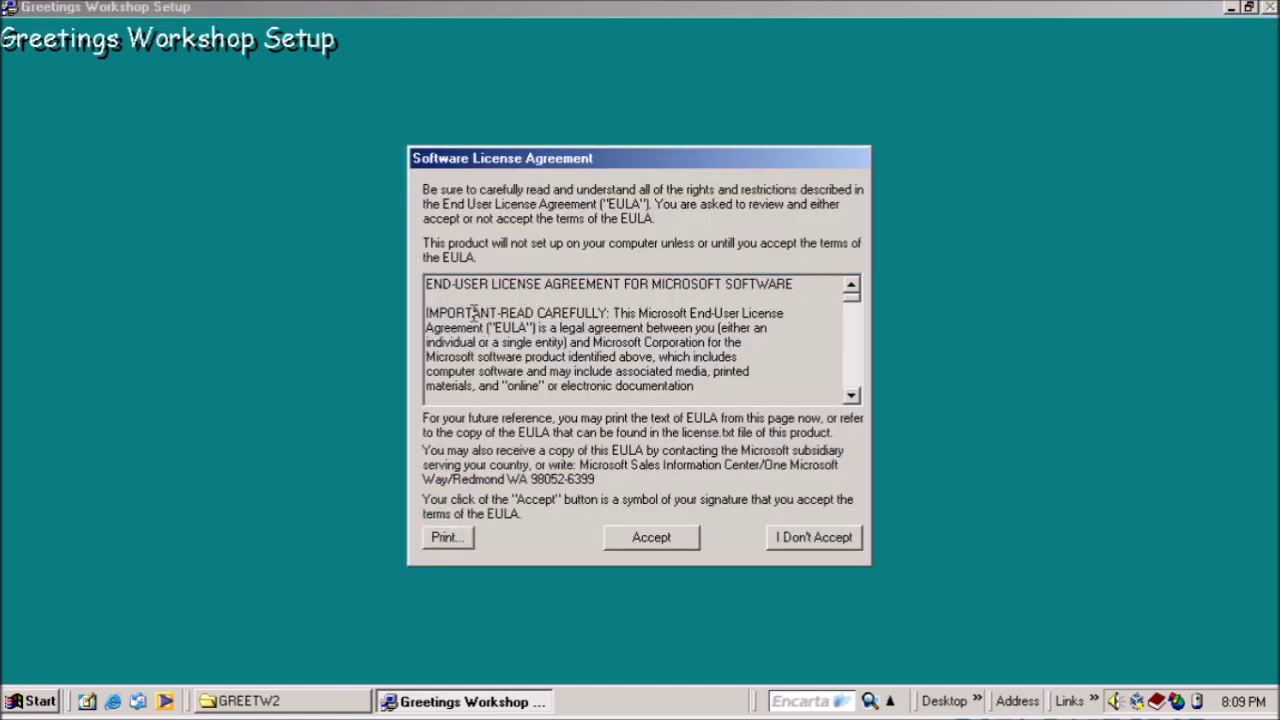
left_click(646, 533)
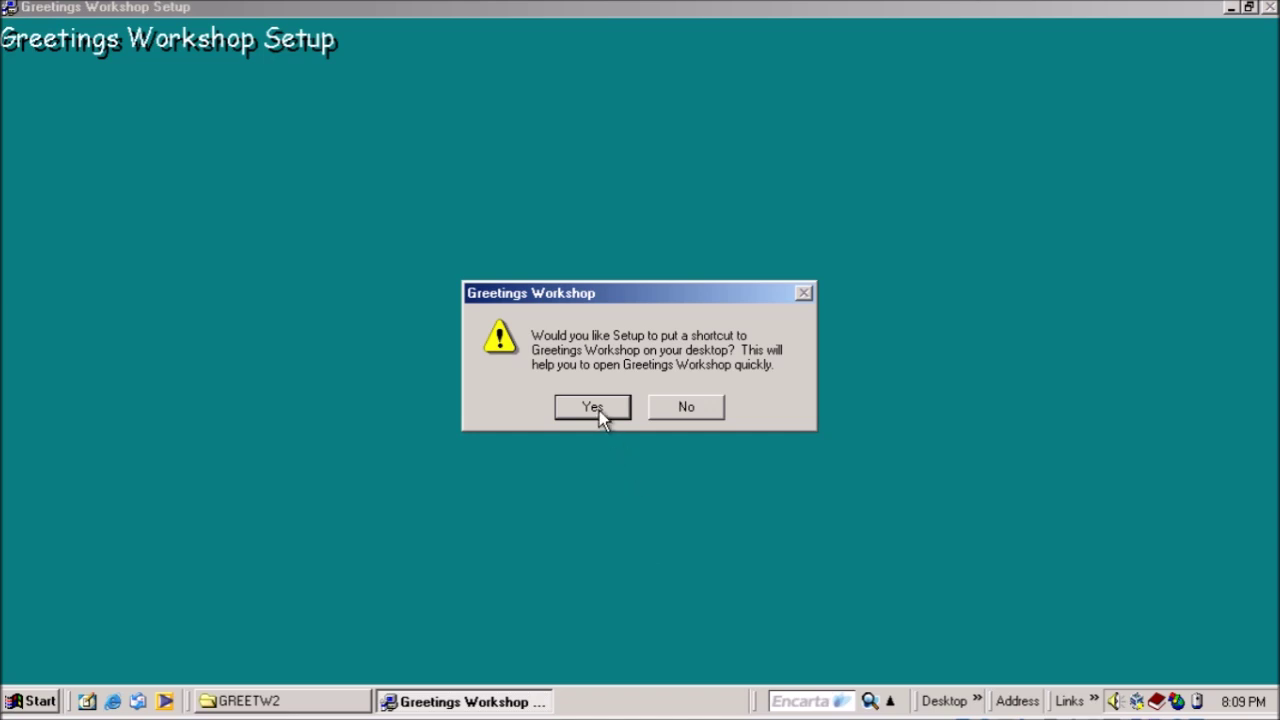
left_click(593, 408)
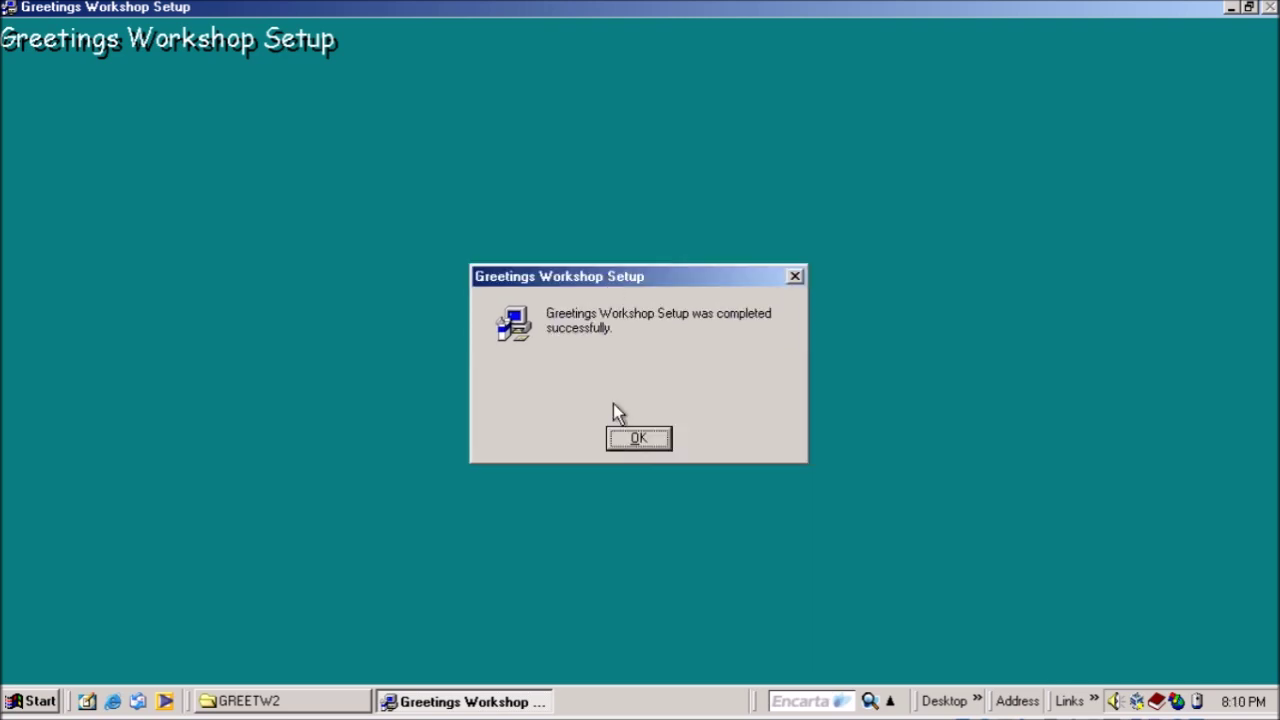
left_click(624, 436)
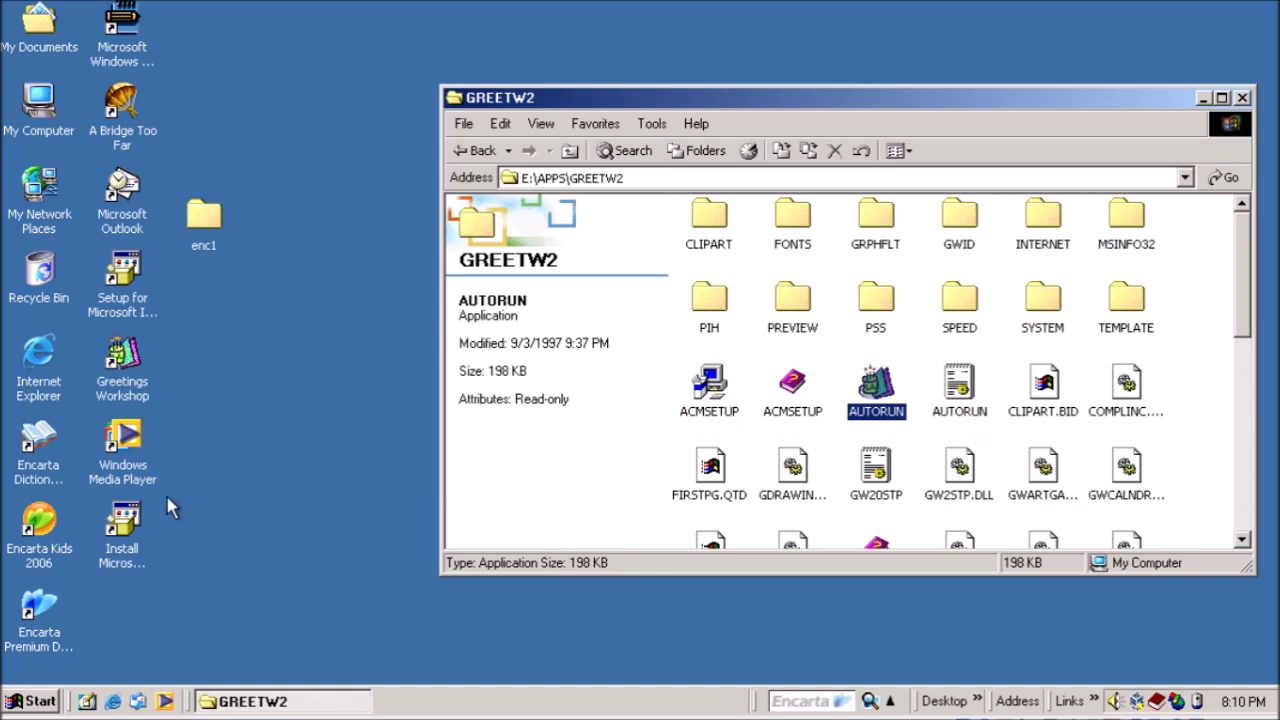
Launch Greetings Workshop and add a new sign-in user, entering the first name and keeping Intermediate computer experience.
double_click(132, 355)
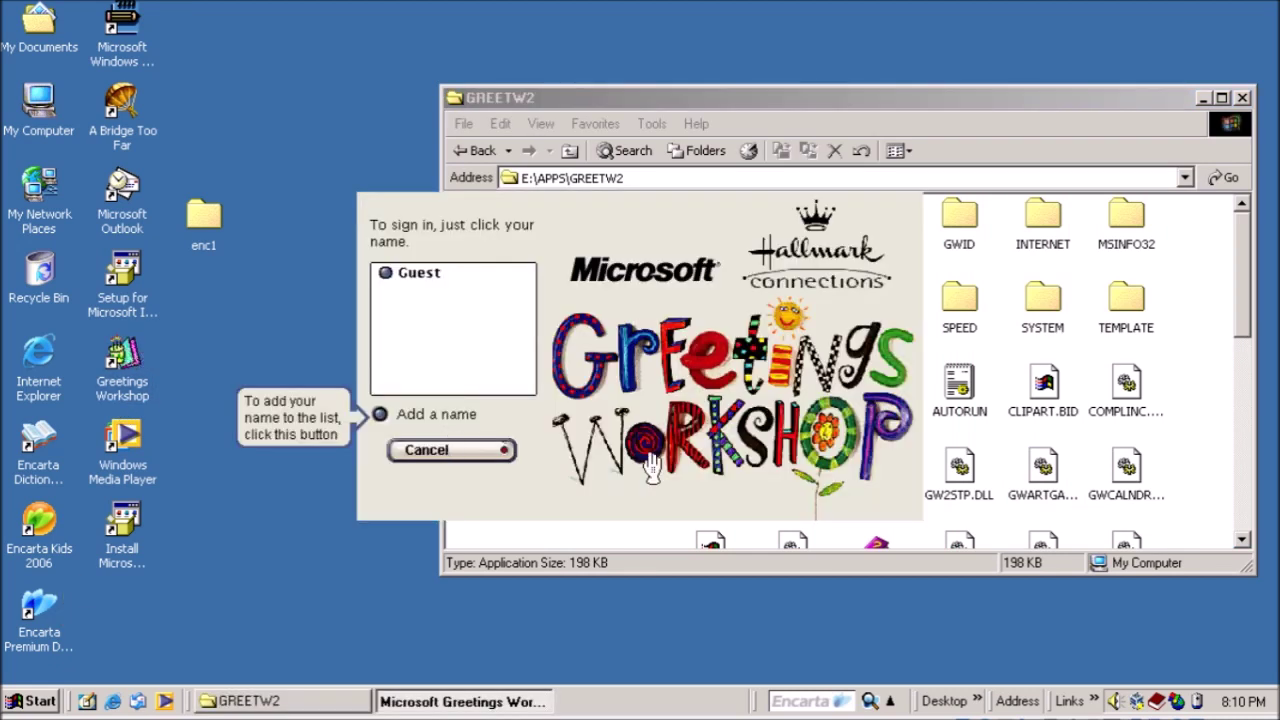
left_click(425, 420)
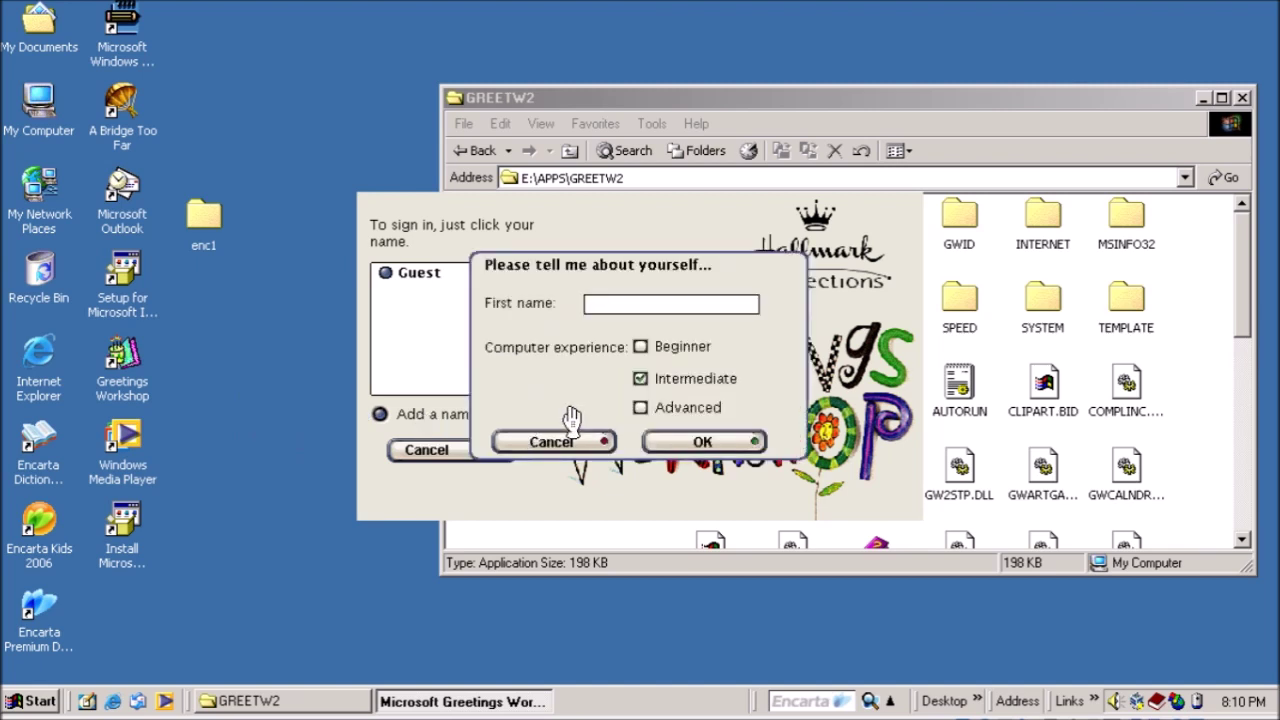
type("huynia")
left_click(690, 442)
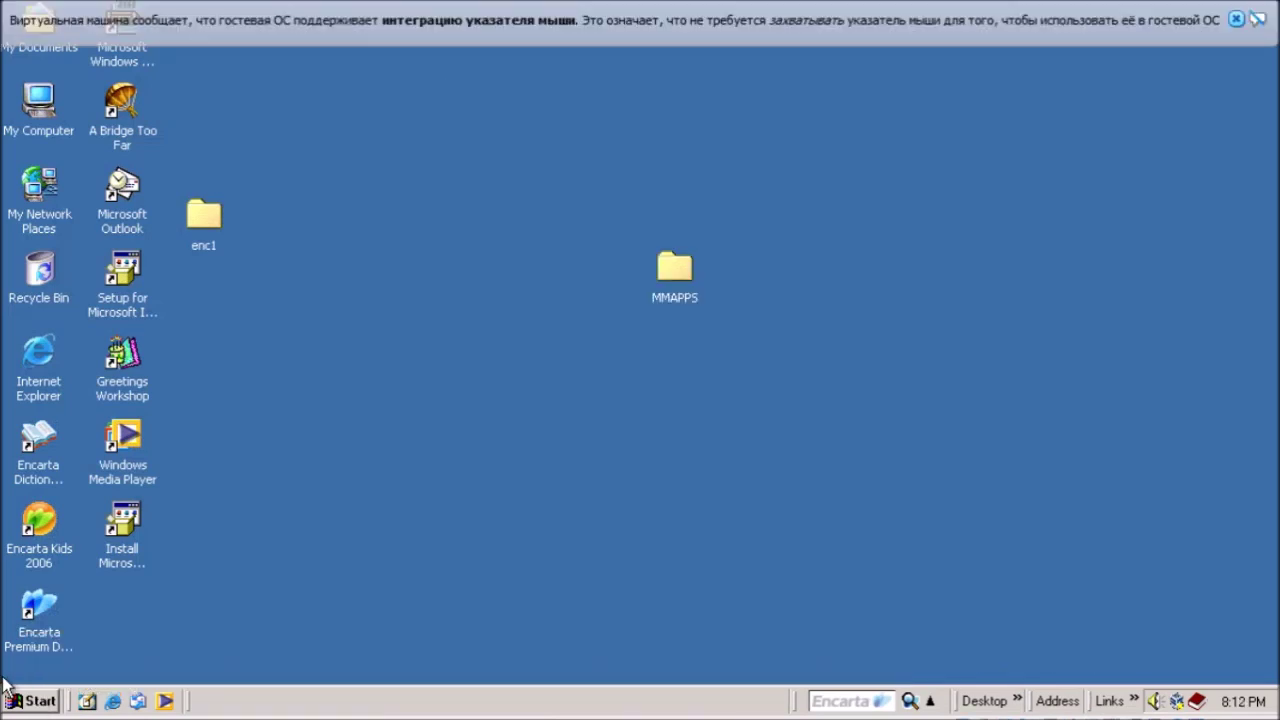
Reopen Greetings Workshop signed in as the added user and start a predesigned New Pet announcement.
double_click(135, 350)
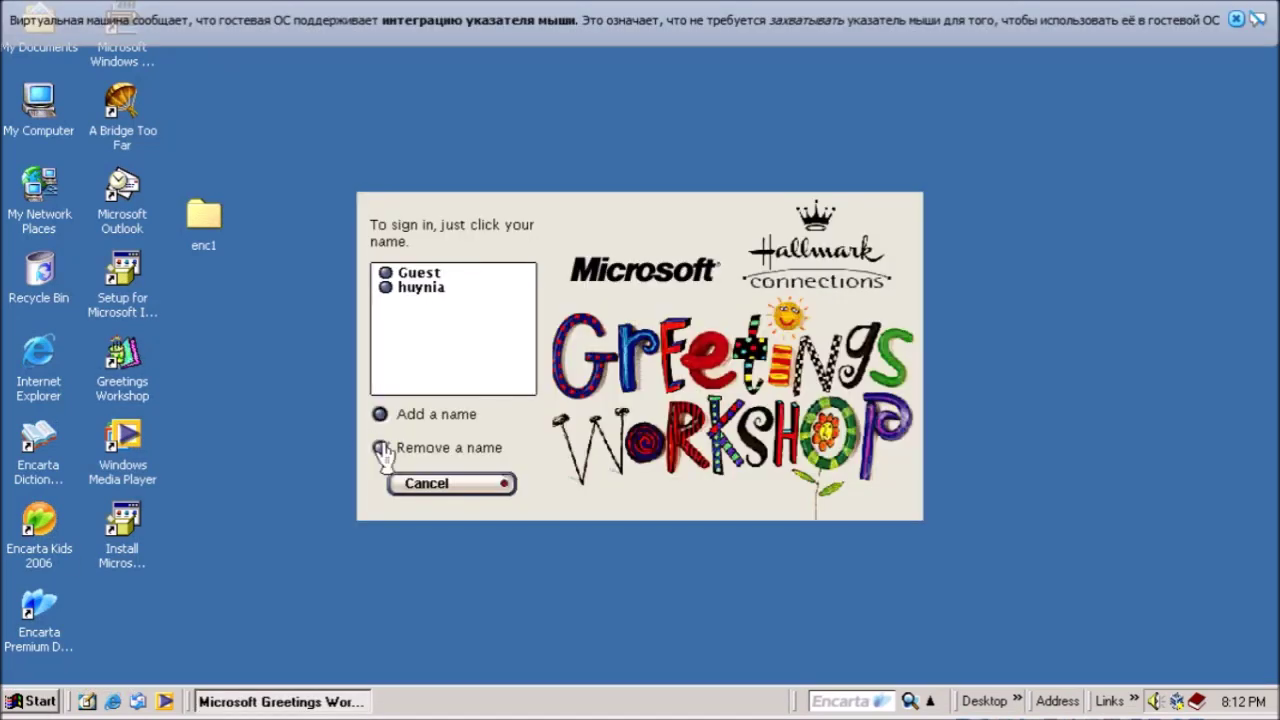
left_click(412, 294)
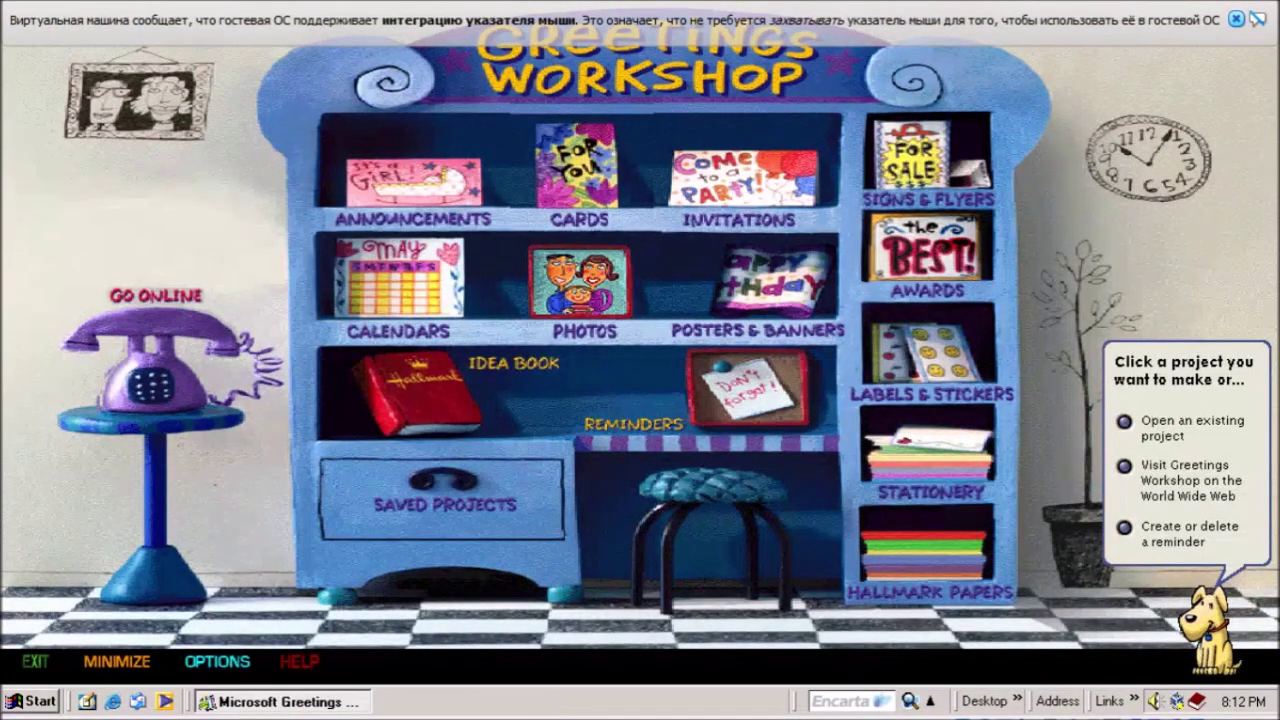
left_click(415, 188)
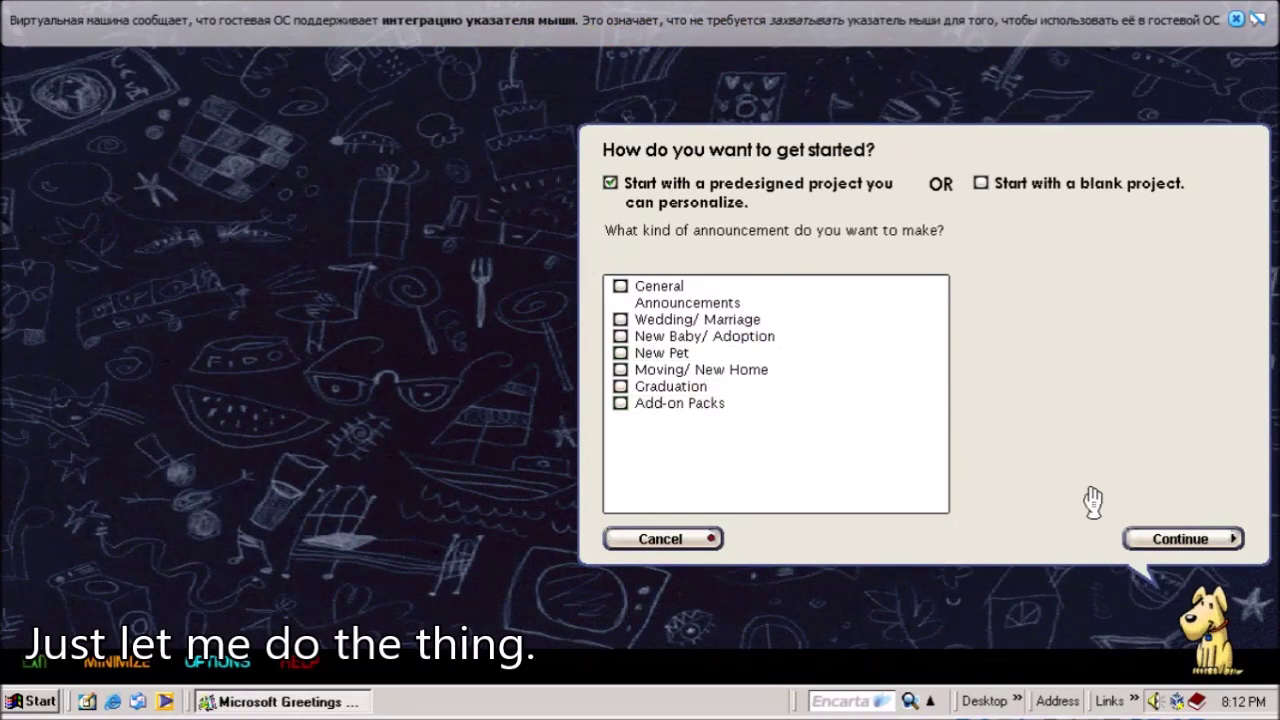
left_click(1156, 545)
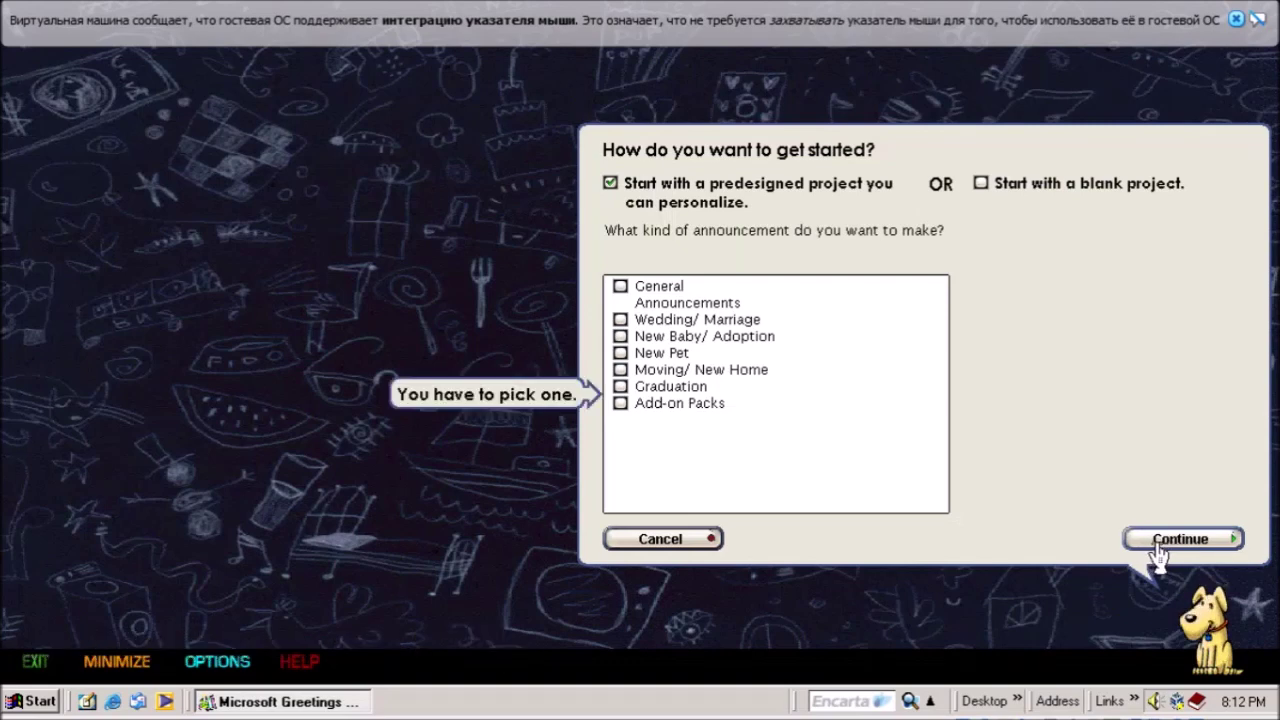
left_click(690, 356)
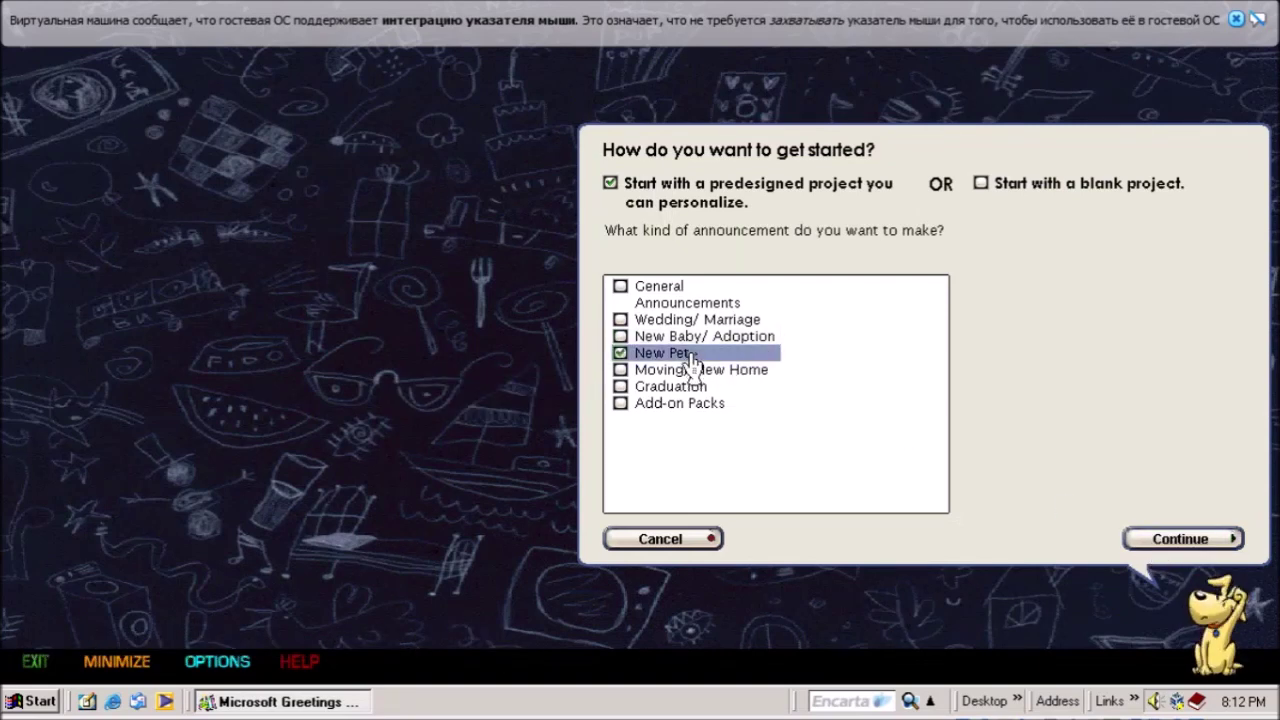
left_click(1148, 537)
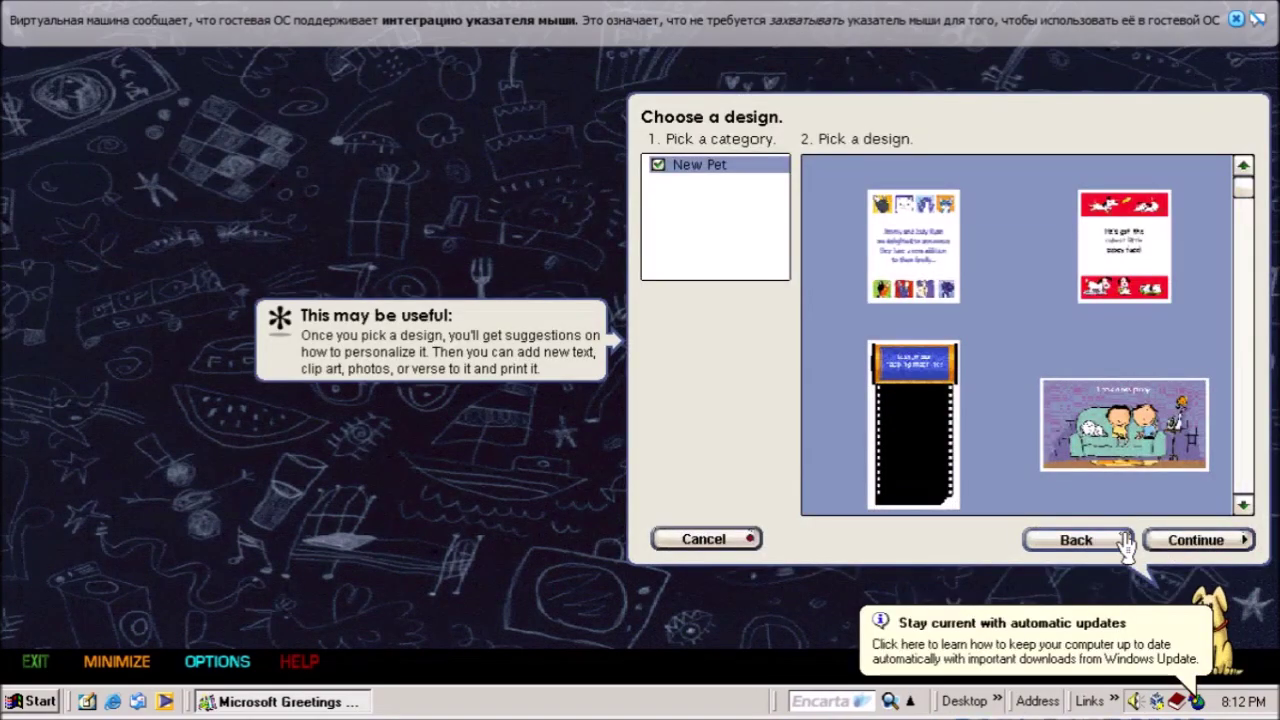
Choose the New Pet design with the vertical film strip and blue-and-orange header for the announcement.
left_click(1150, 540)
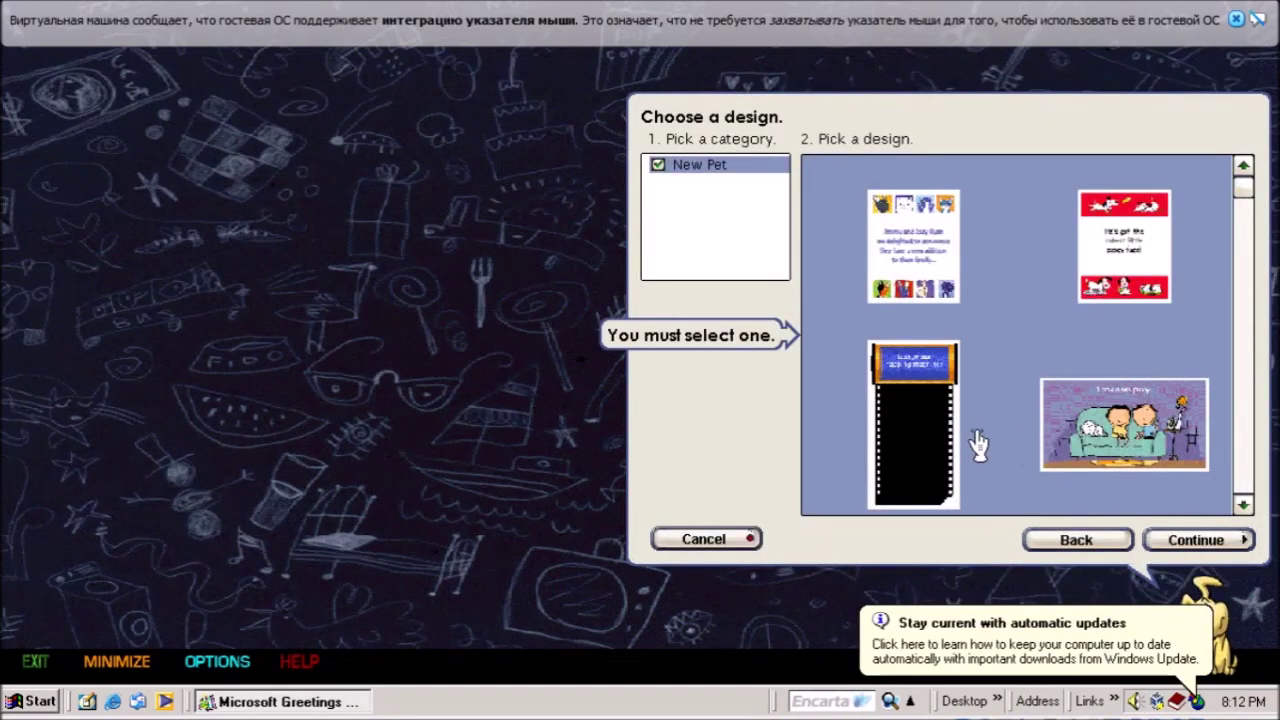
left_click(945, 425)
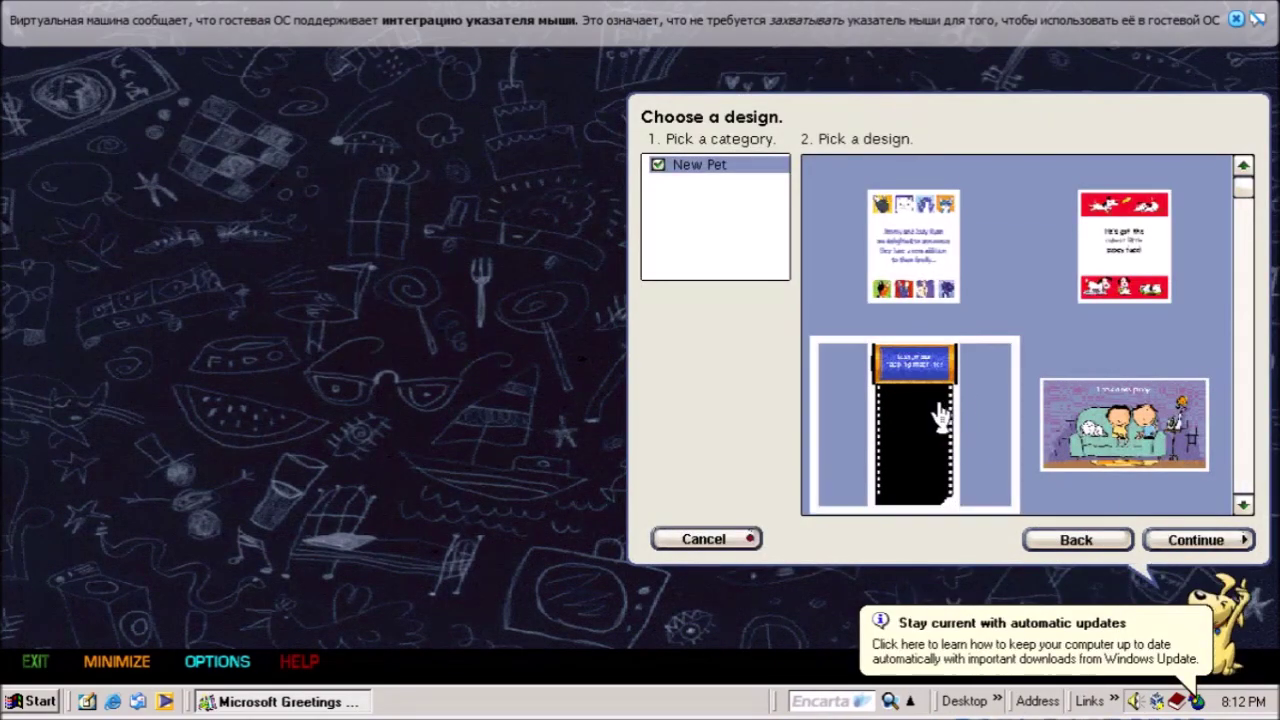
left_click(1160, 540)
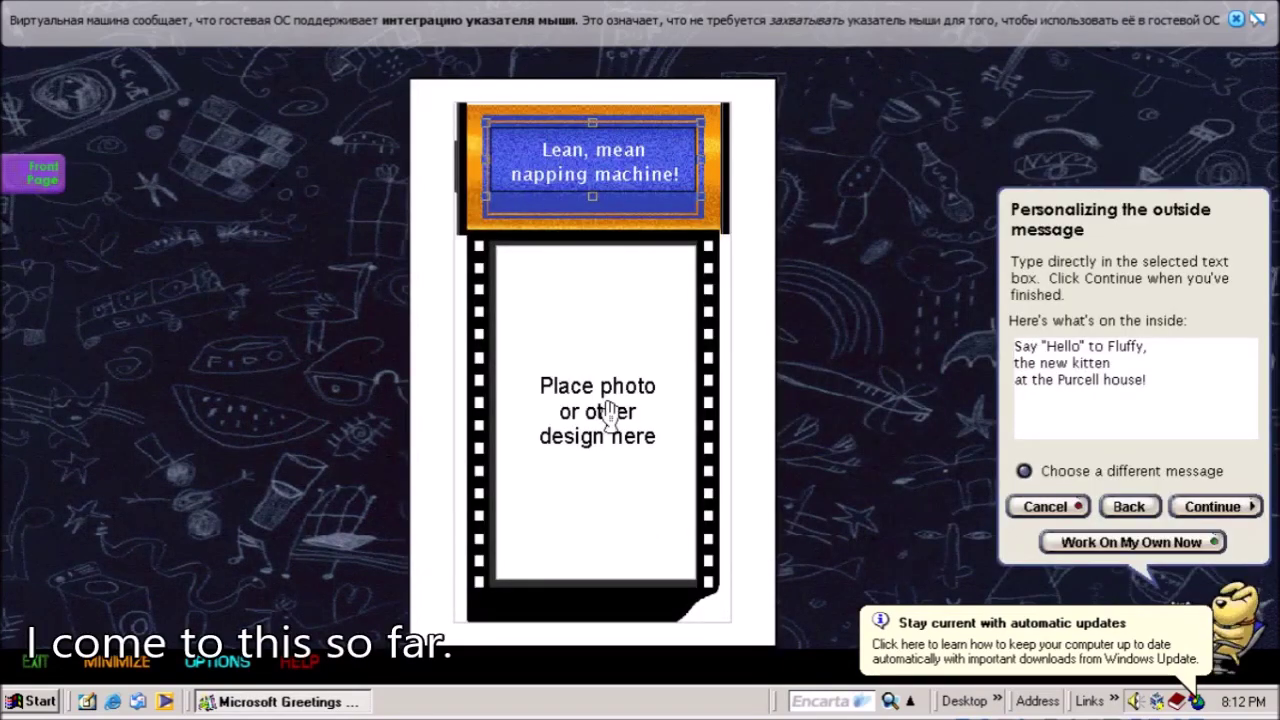
Replace the front-page message with "Just get me in, and buy Windows 95, ok?" and proceed to the photo selection.
double_click(606, 152)
left_click(600, 153)
left_click_drag(541, 150, 737, 234)
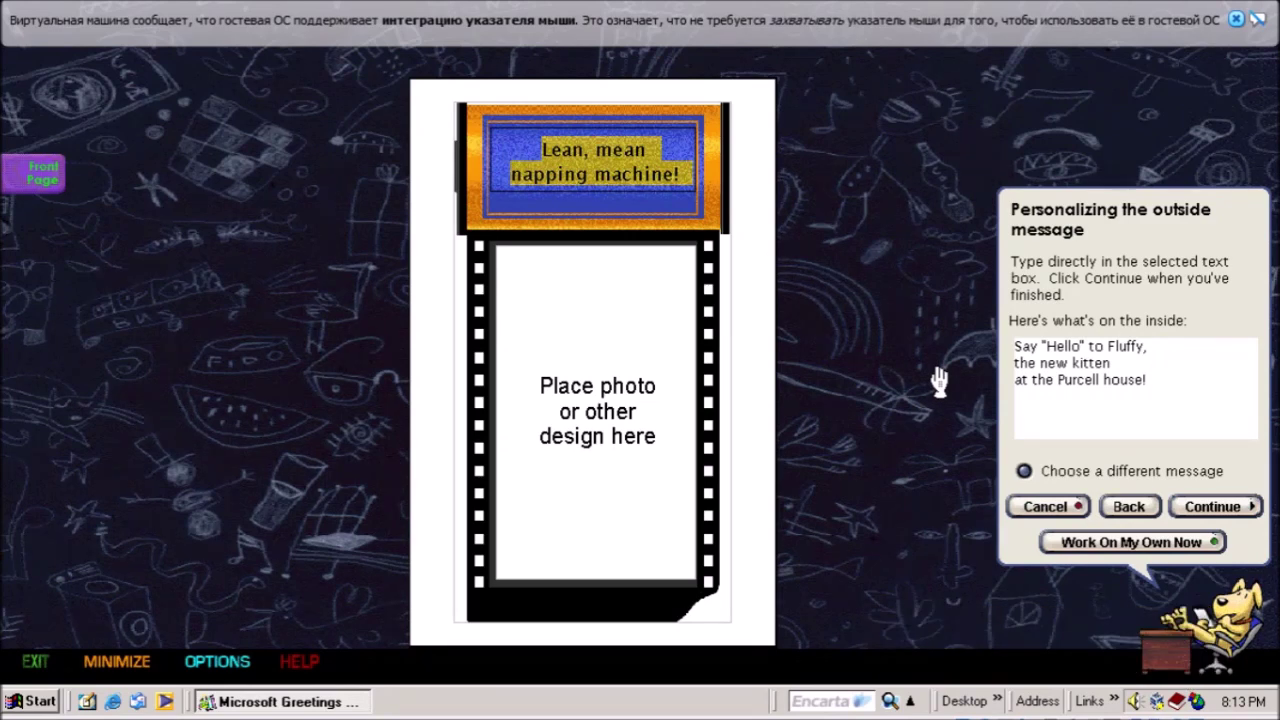
type("Jus")
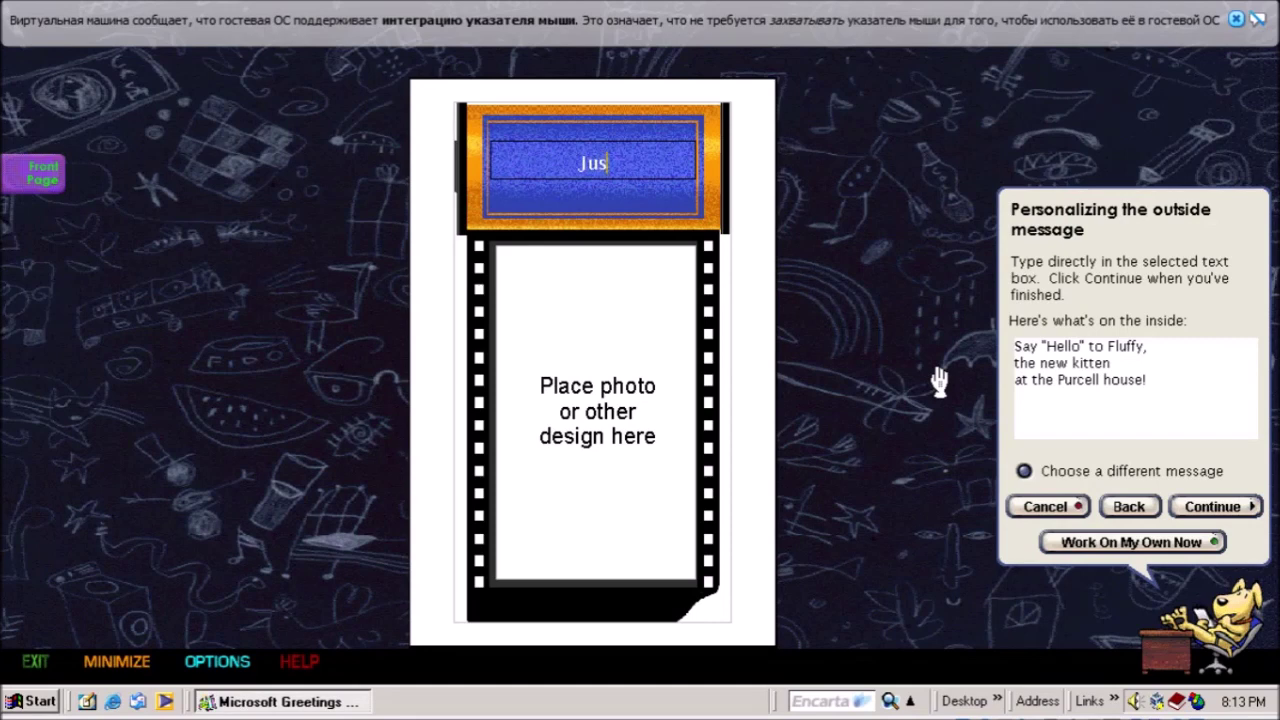
type("t get me in, a")
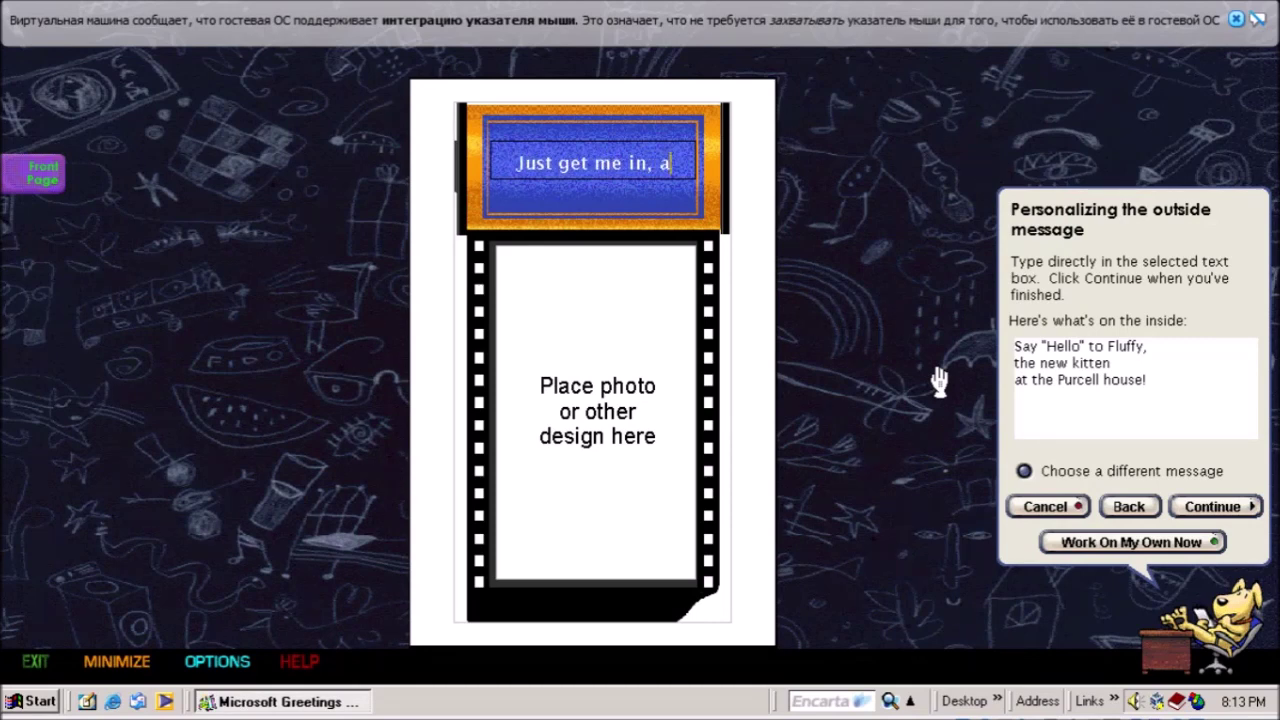
type("nd")
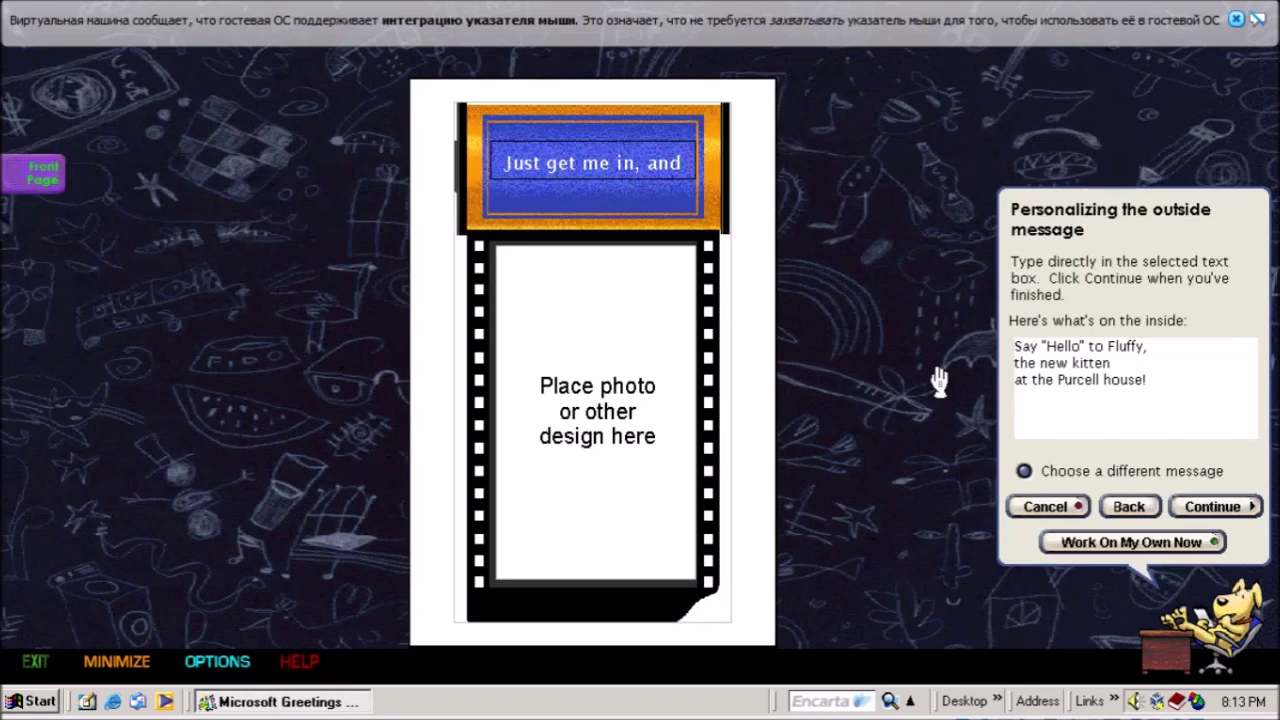
type(" b")
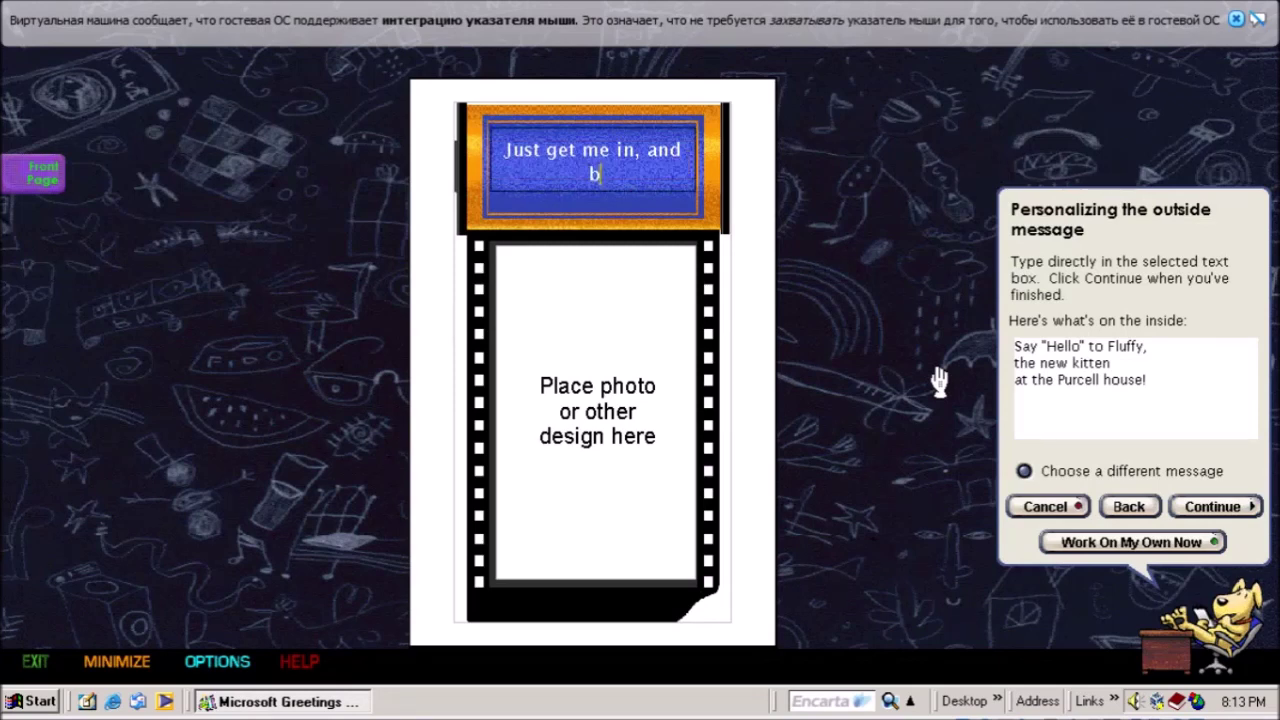
type("uy Wind")
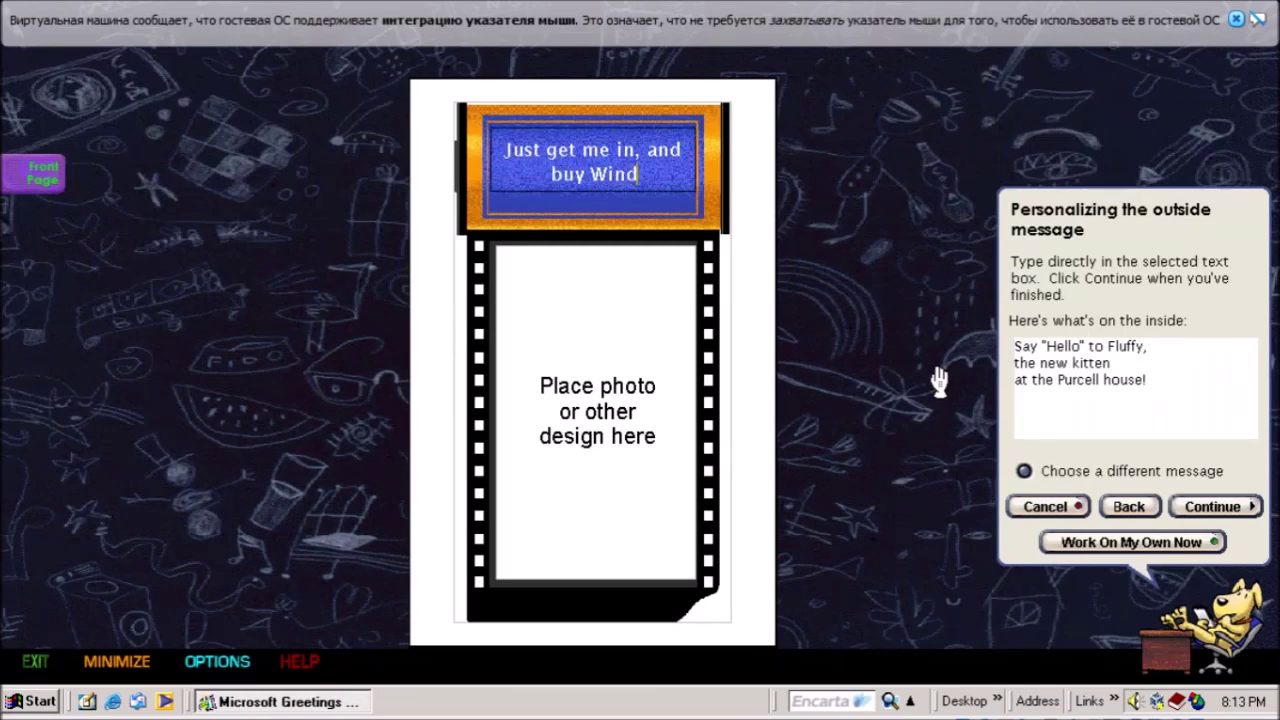
type("ows 95")
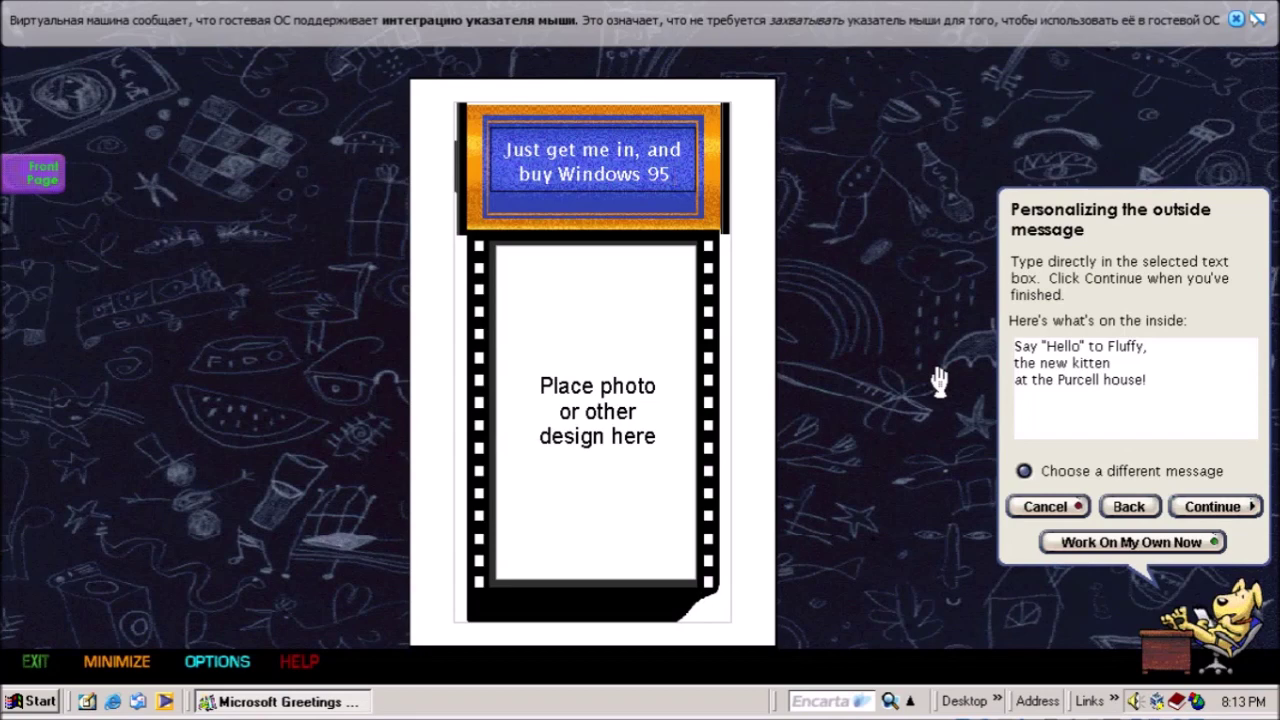
type(", ok?")
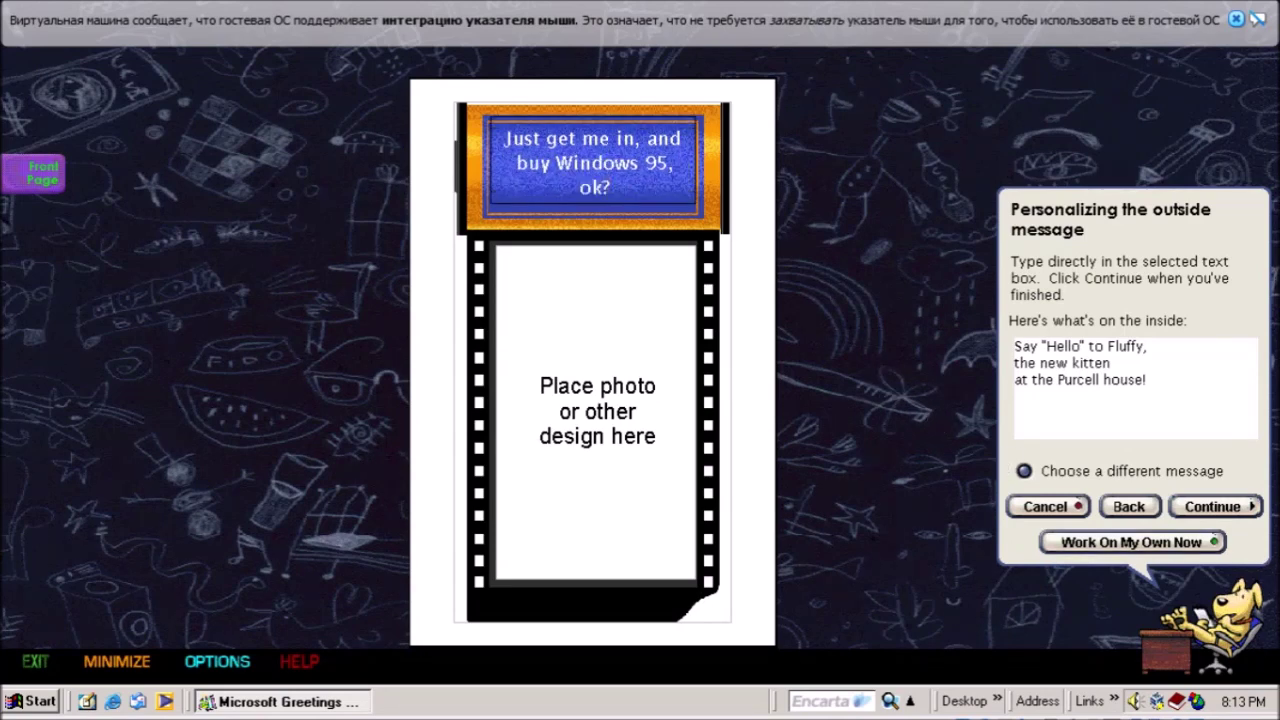
left_click(1237, 506)
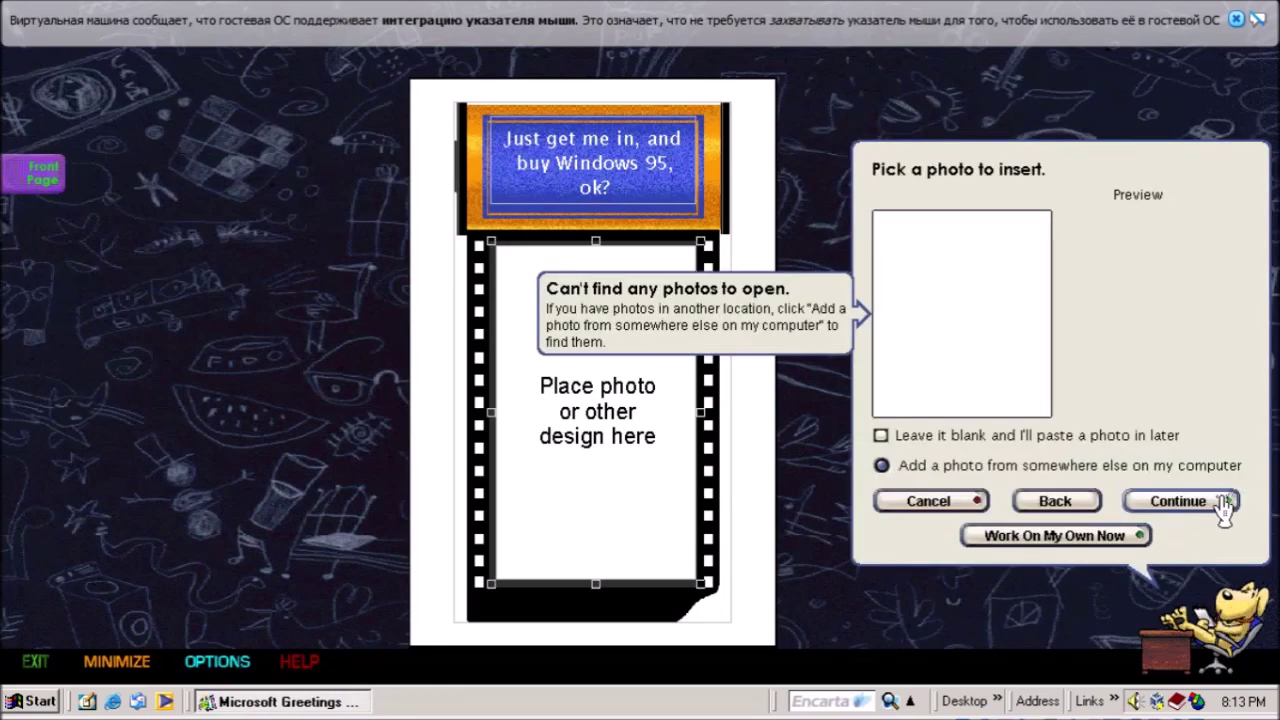
Insert the Greenstone picture from the WINNT folder on Local Disk (C:) into the film strip's photo placeholder.
left_click(1006, 366)
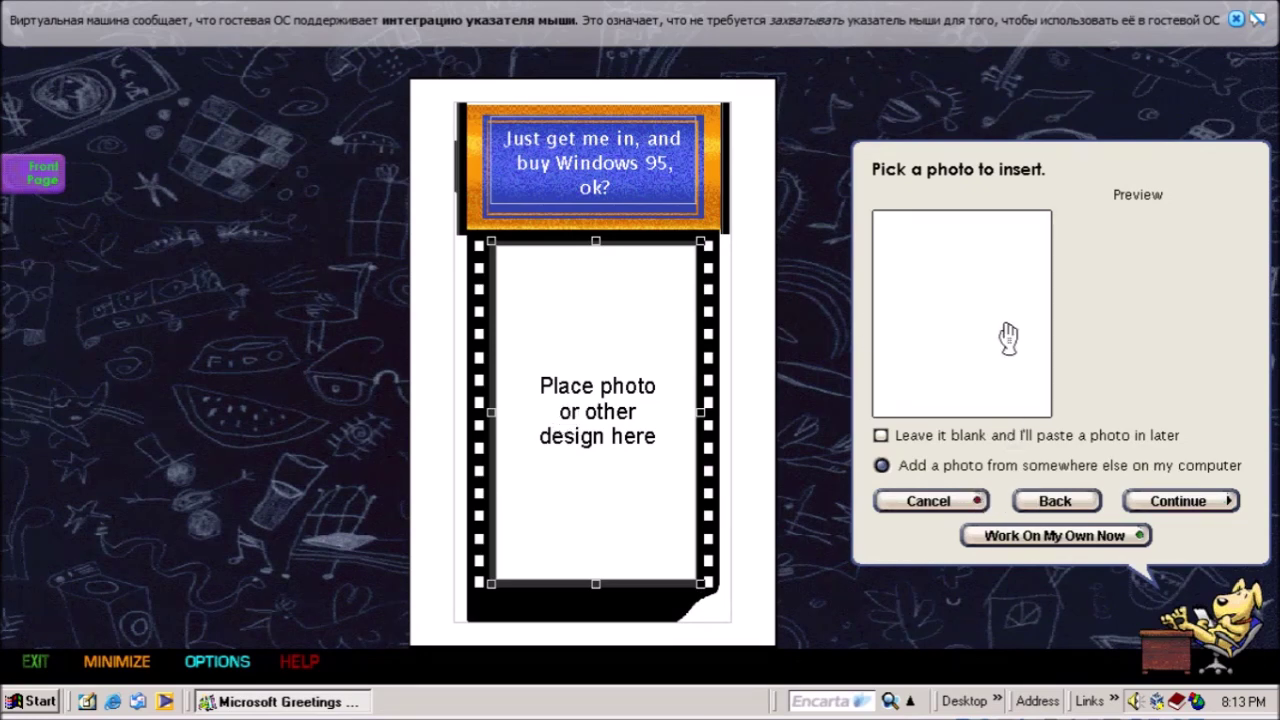
left_click(883, 467)
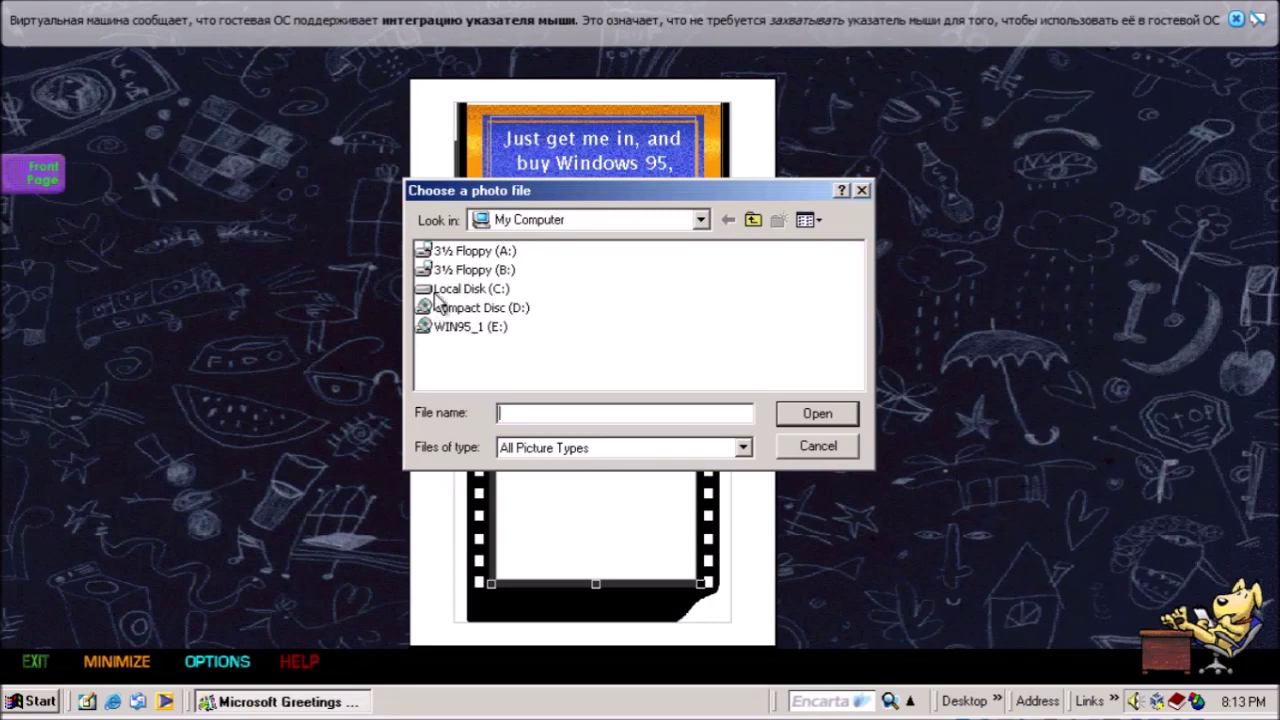
double_click(435, 290)
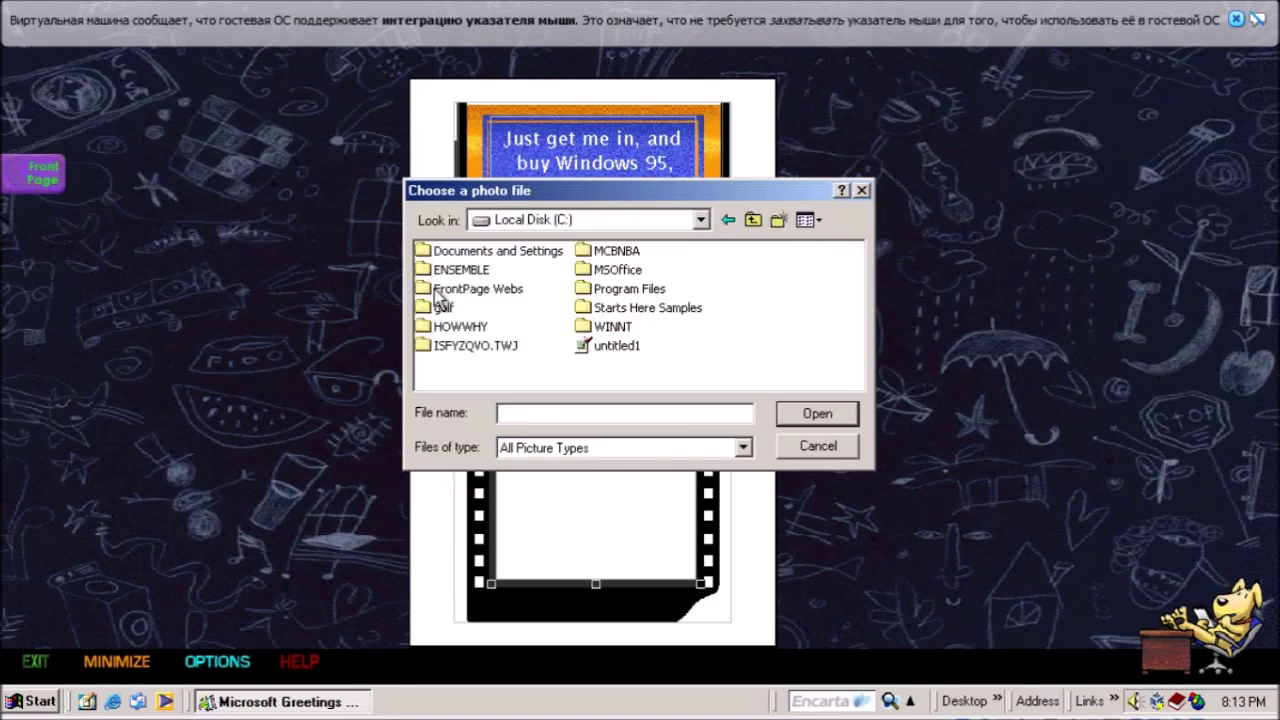
double_click(600, 326)
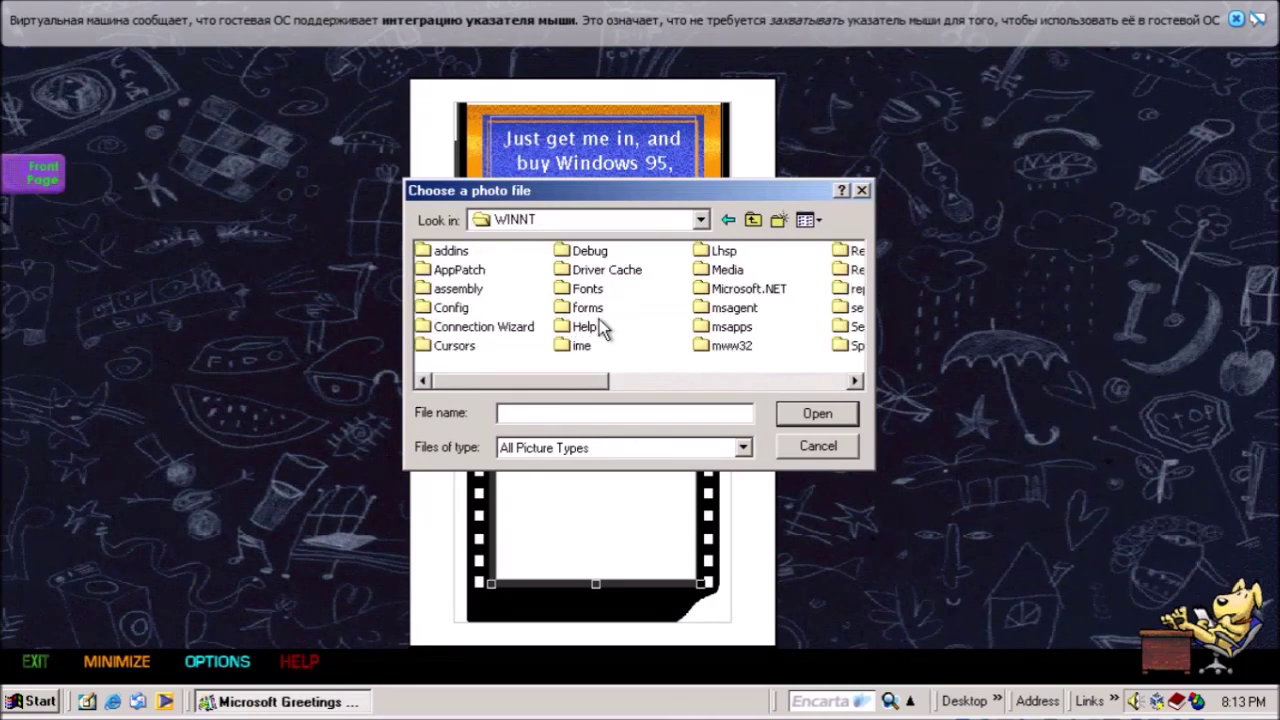
left_click_drag(541, 380, 769, 385)
left_click(741, 308)
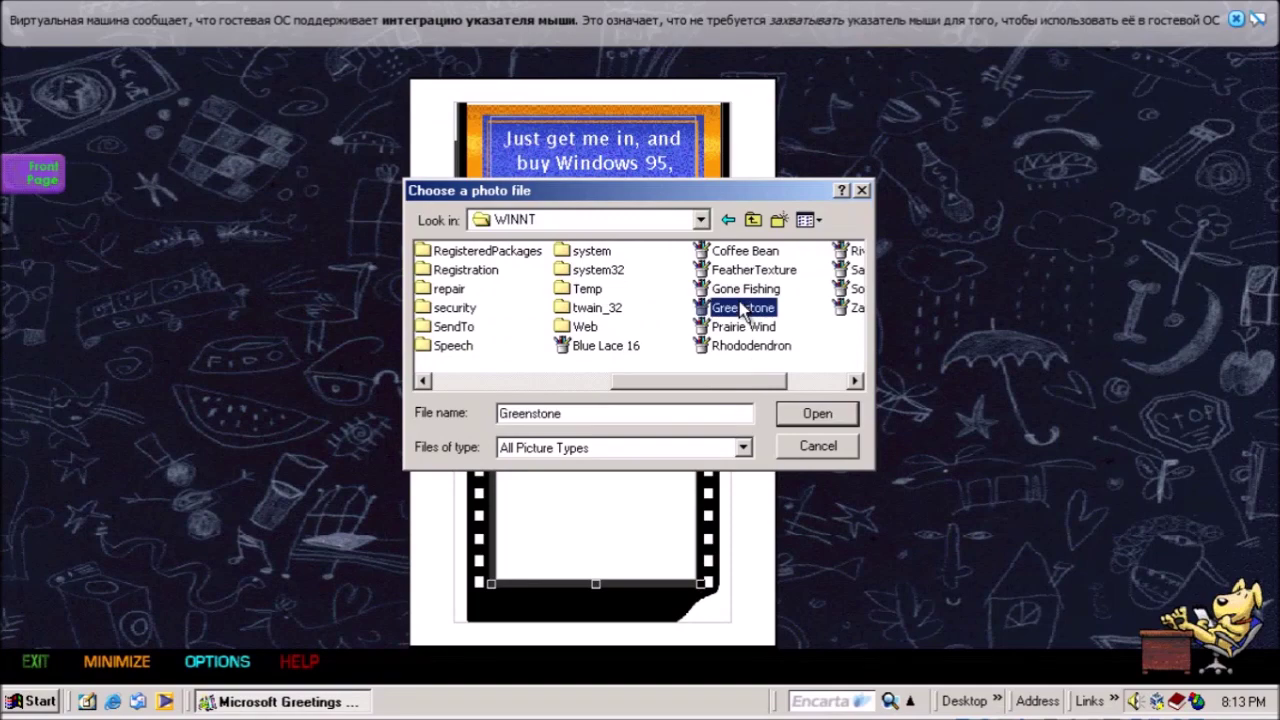
left_click(789, 416)
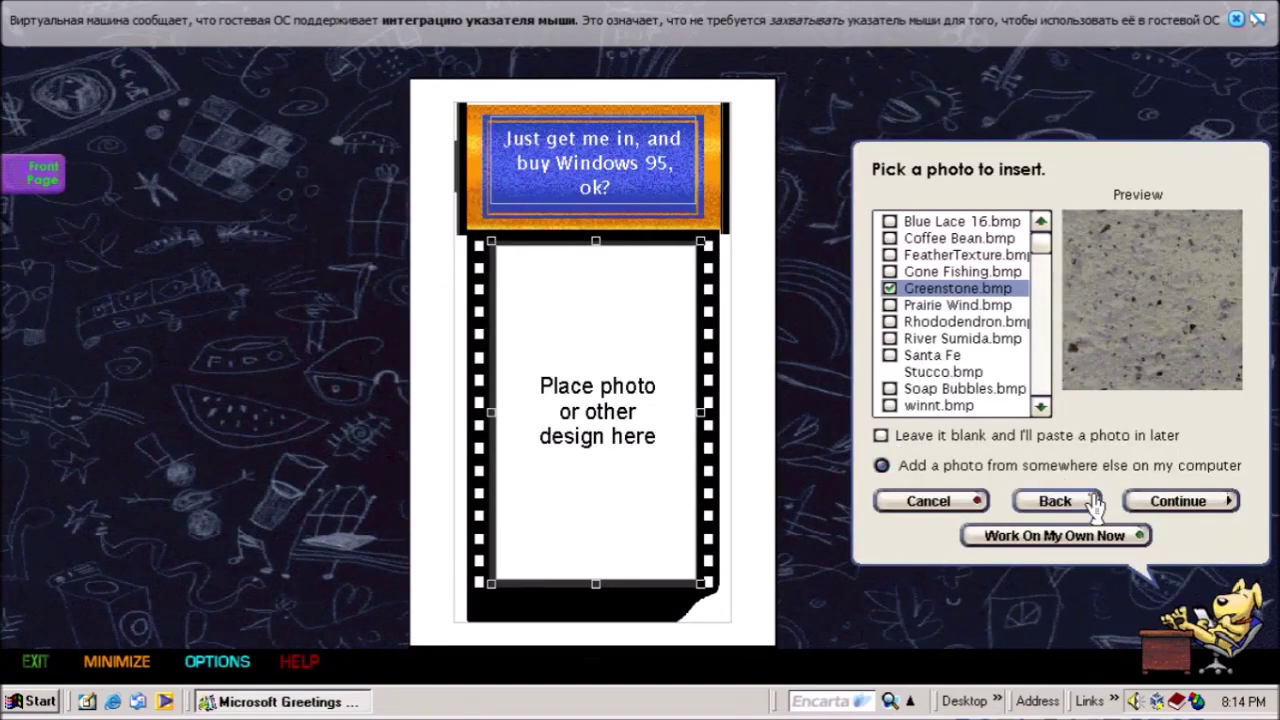
left_click(1178, 503)
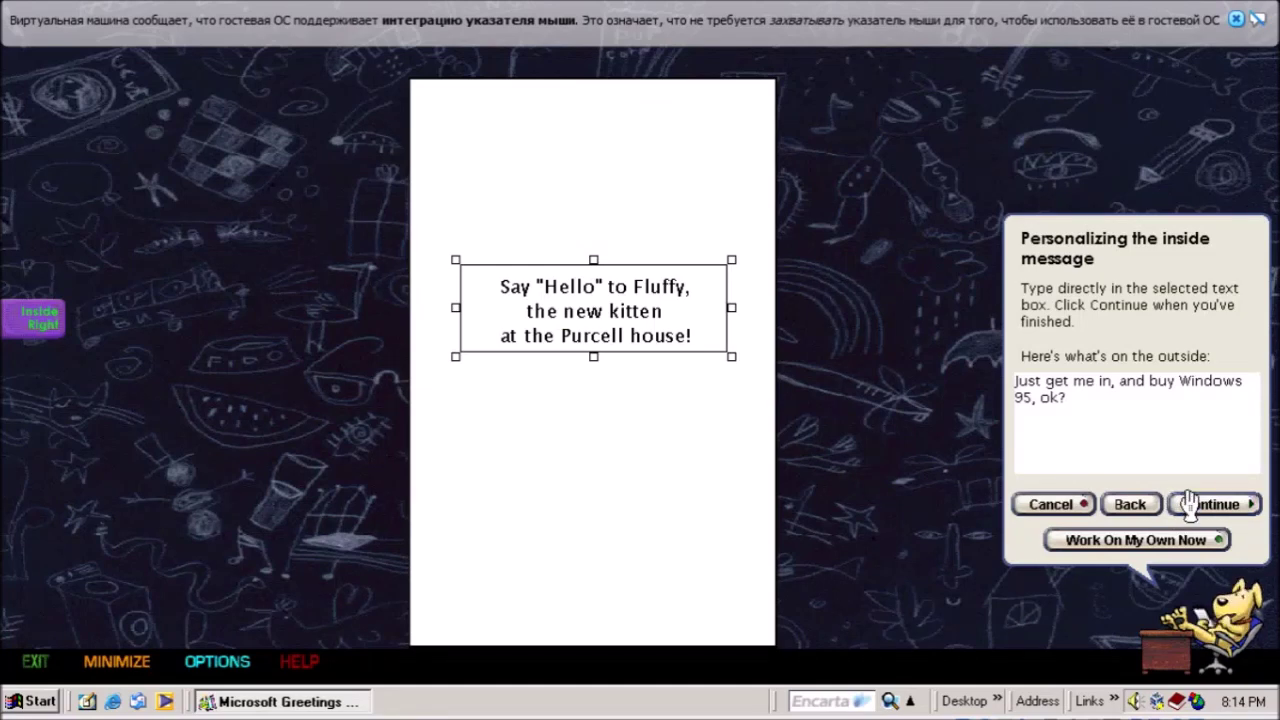
Keep the default inside message and back-page blurb, and finish the guided personalization.
left_click(1195, 504)
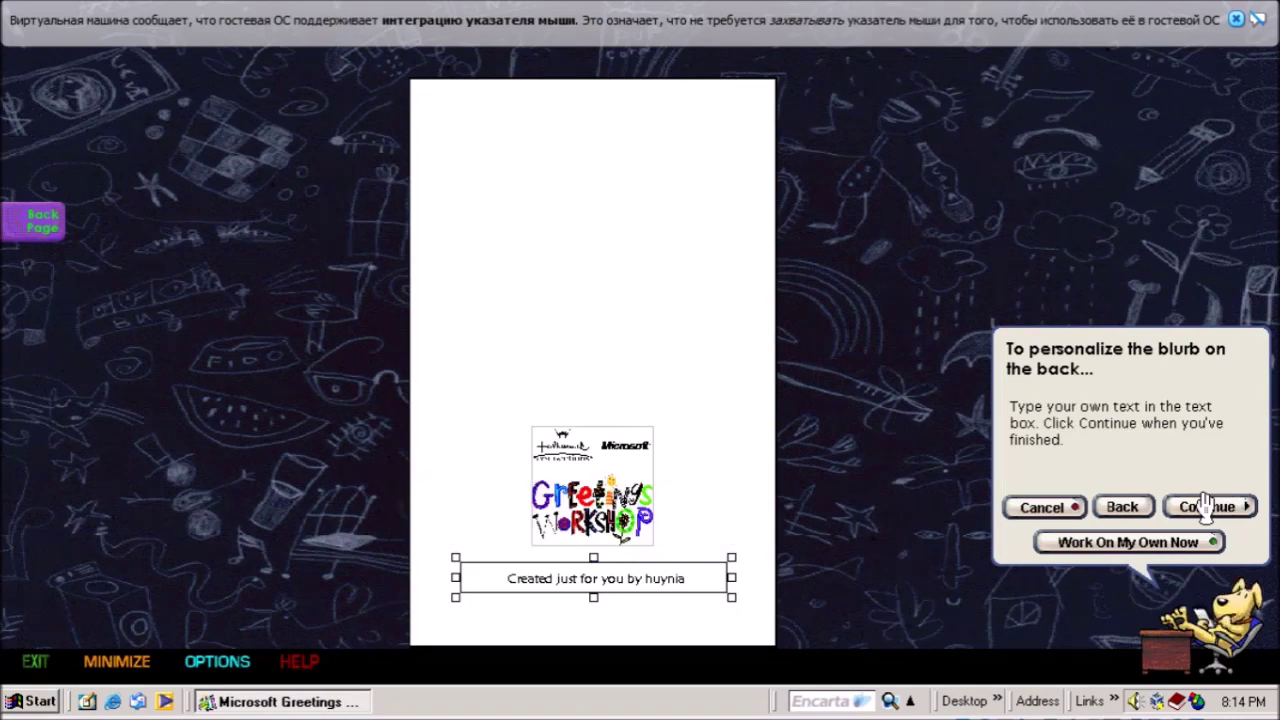
left_click(1205, 506)
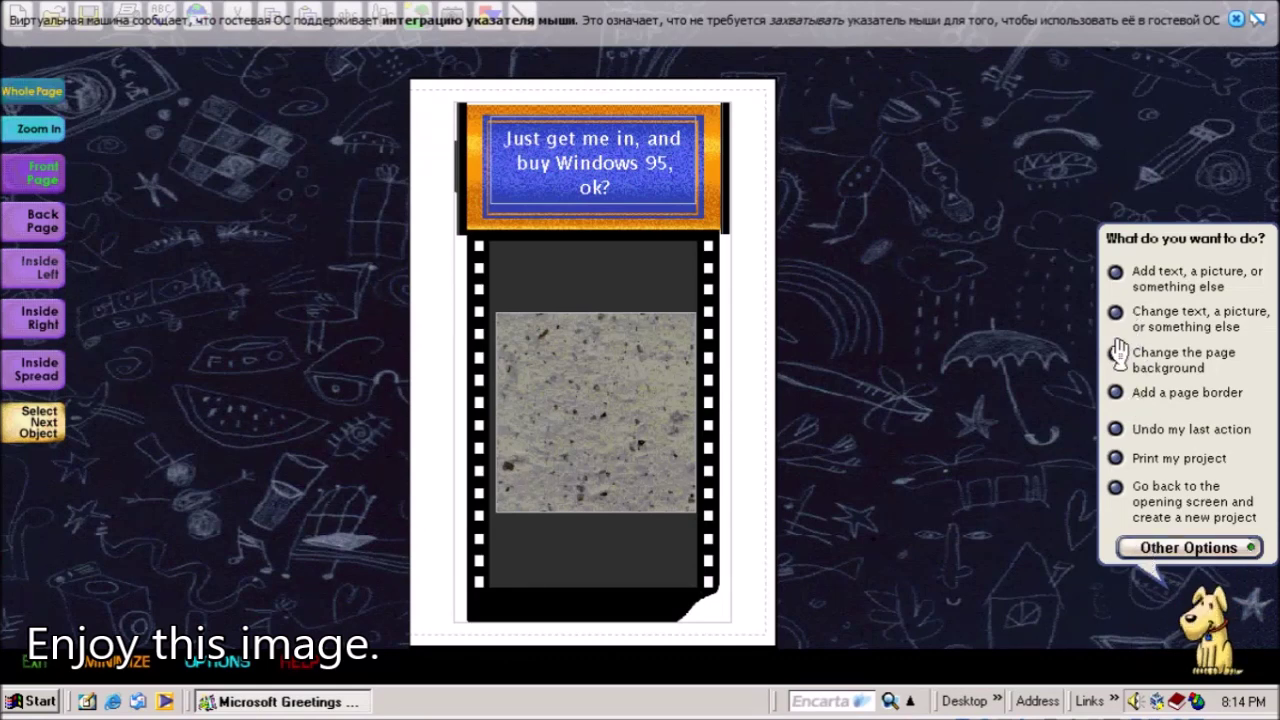
Close the announcement without saving it and start a new One-Month Calendar project.
left_click(1116, 492)
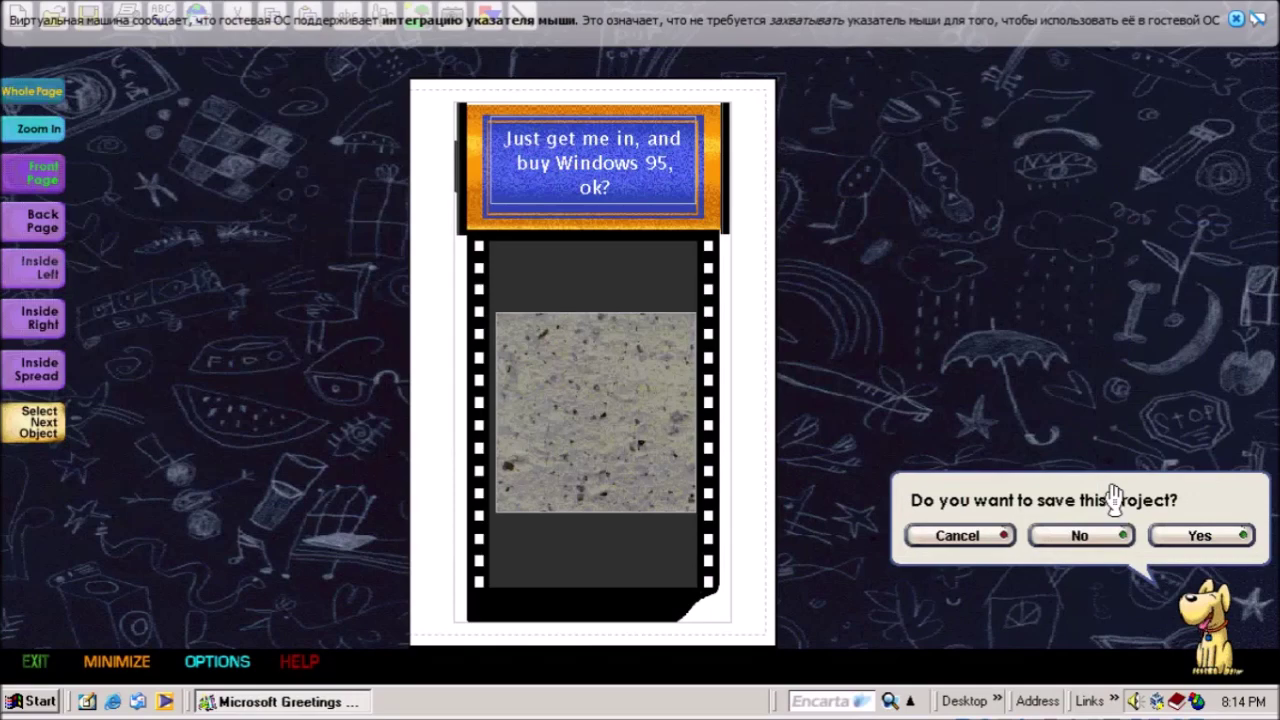
left_click(1077, 538)
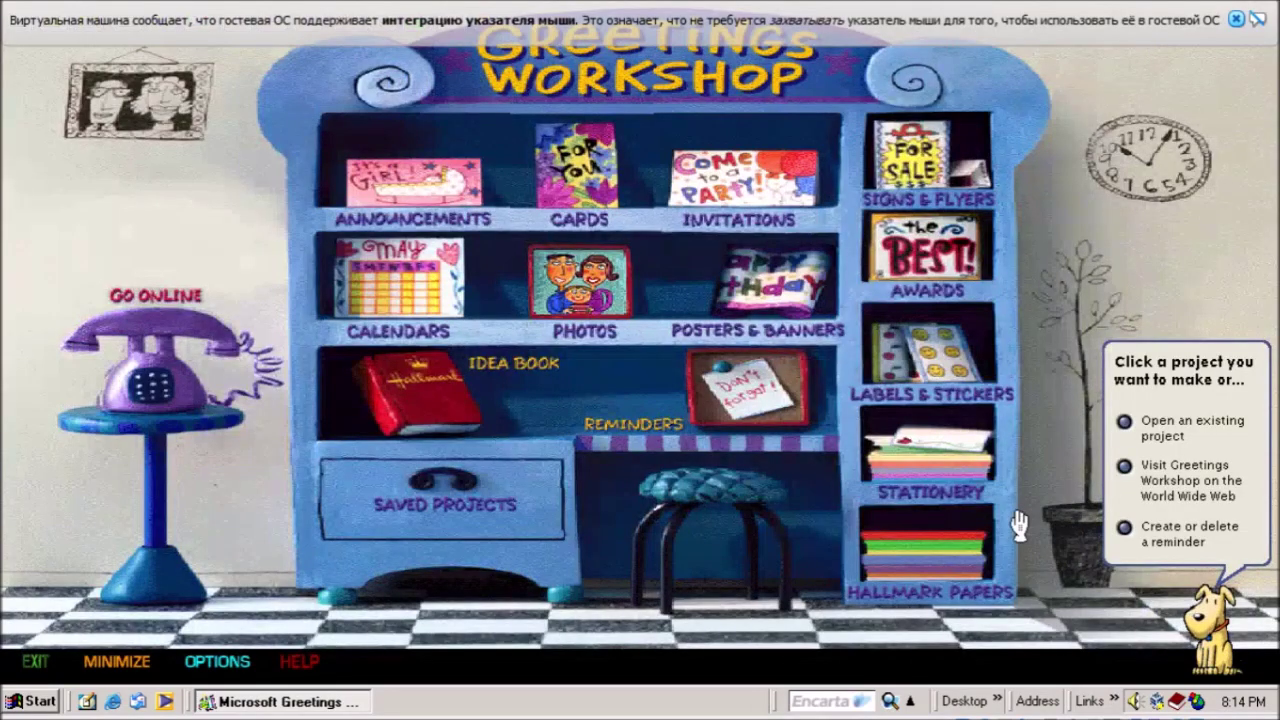
left_click(462, 280)
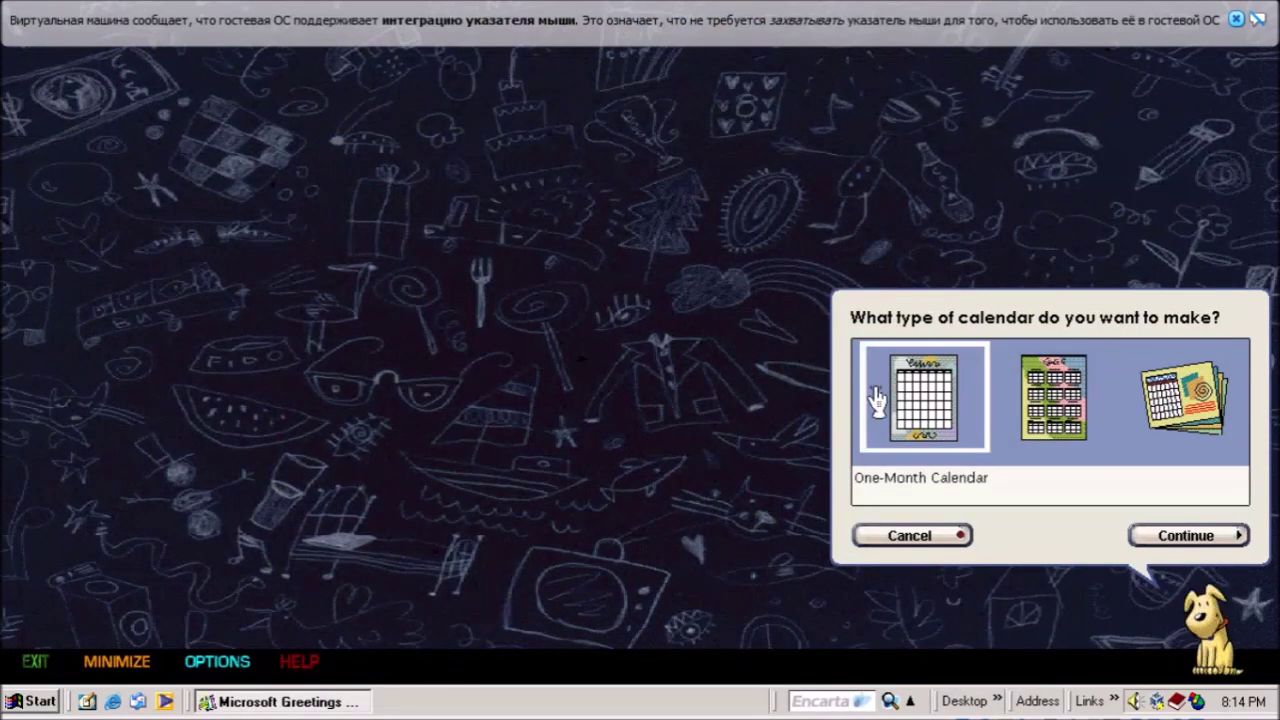
left_click(1166, 530)
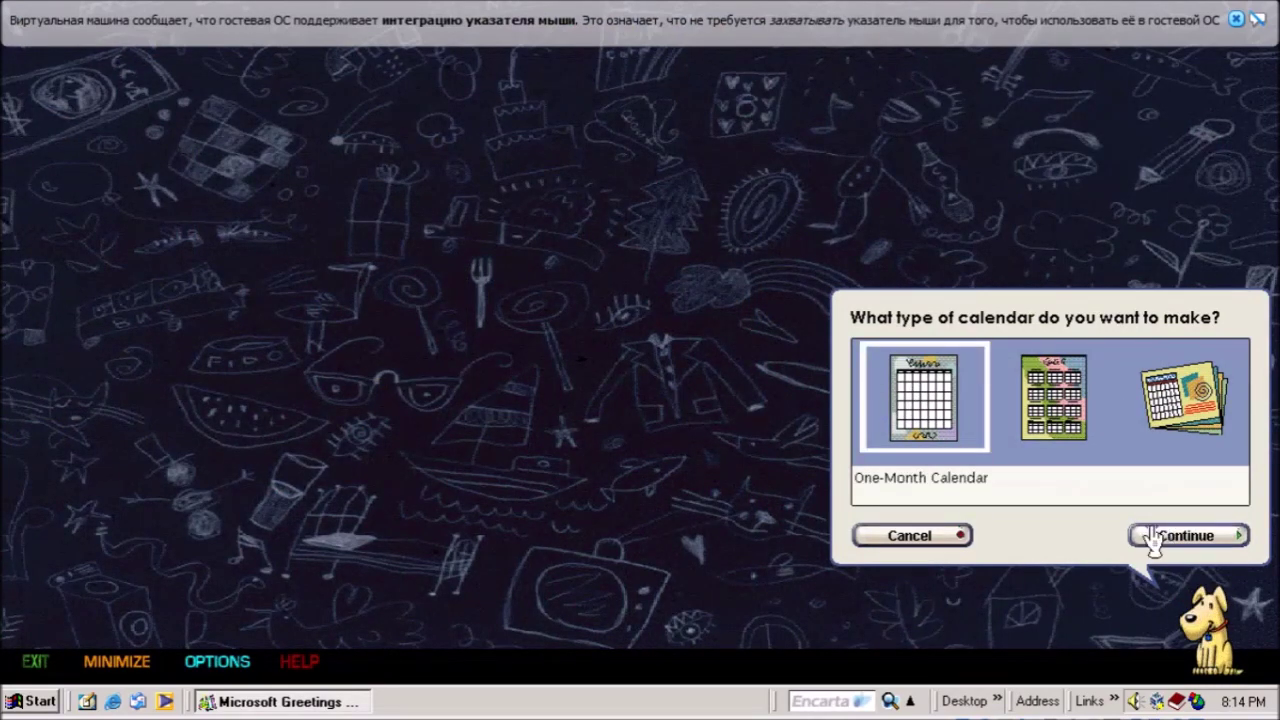
left_click(1150, 530)
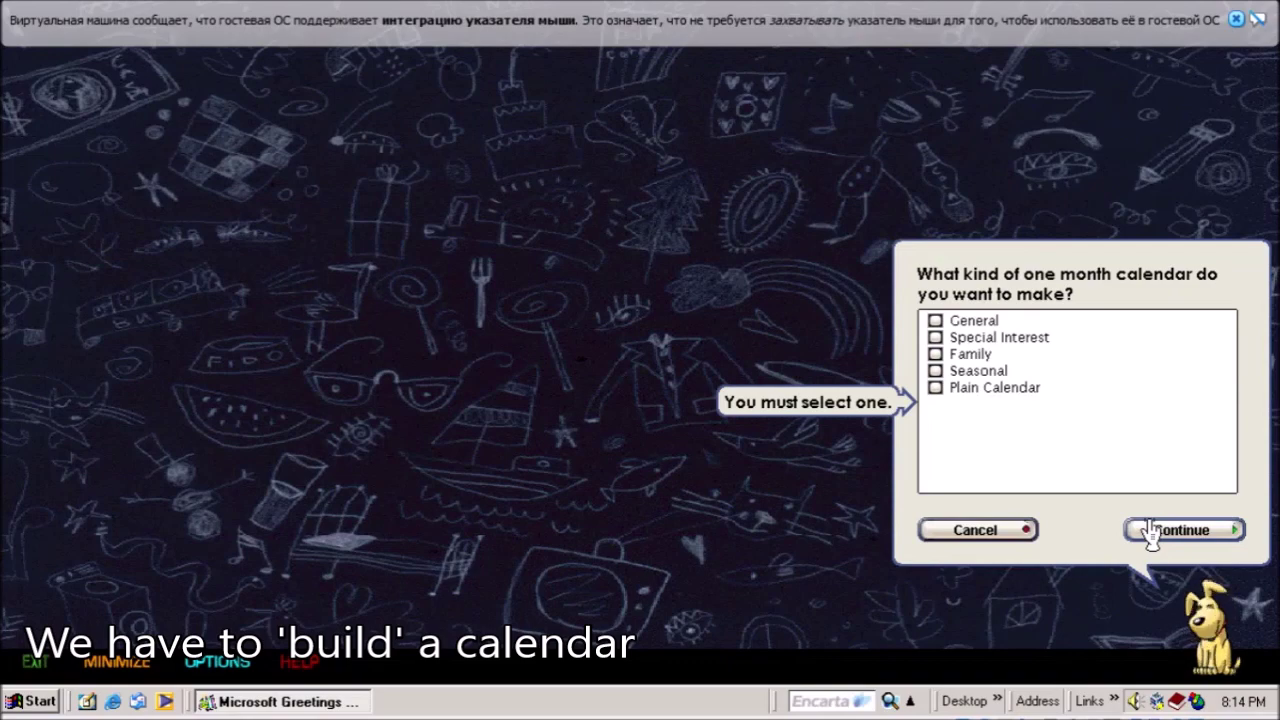
Choose a General calendar with the Floral design showing a large pink rose on a pink grid and turquoise header.
left_click(965, 321)
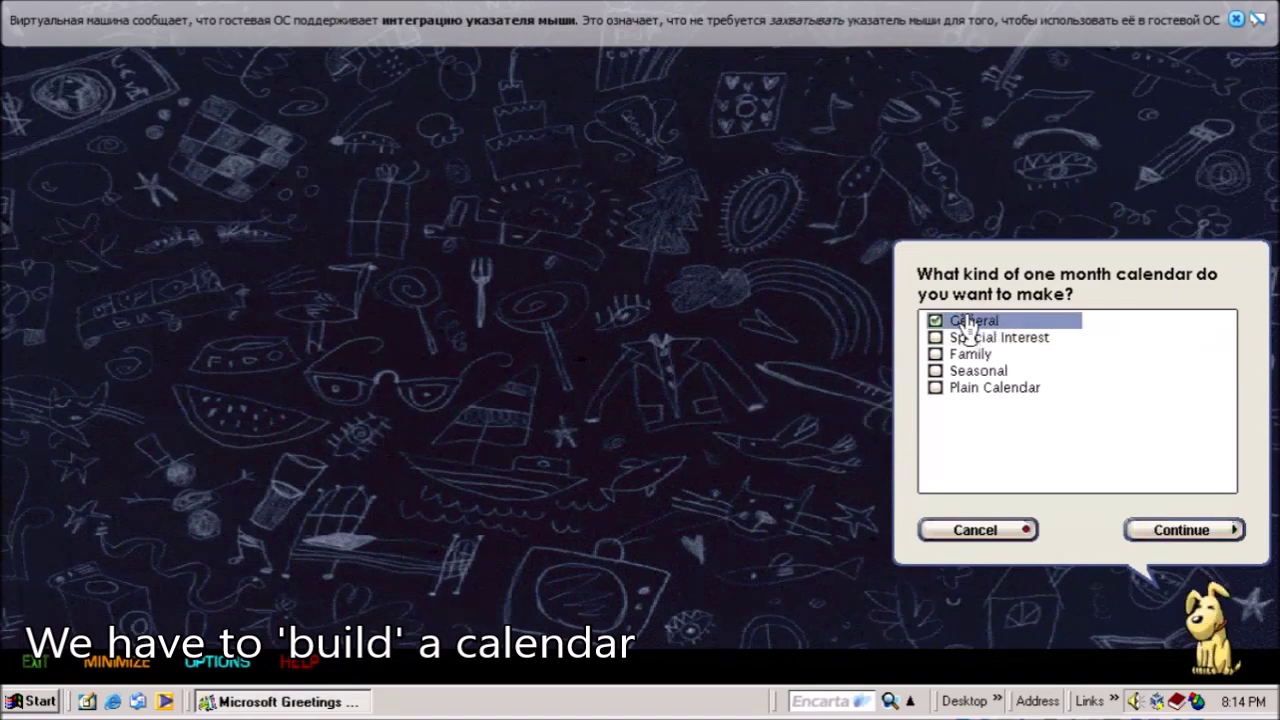
left_click(1180, 530)
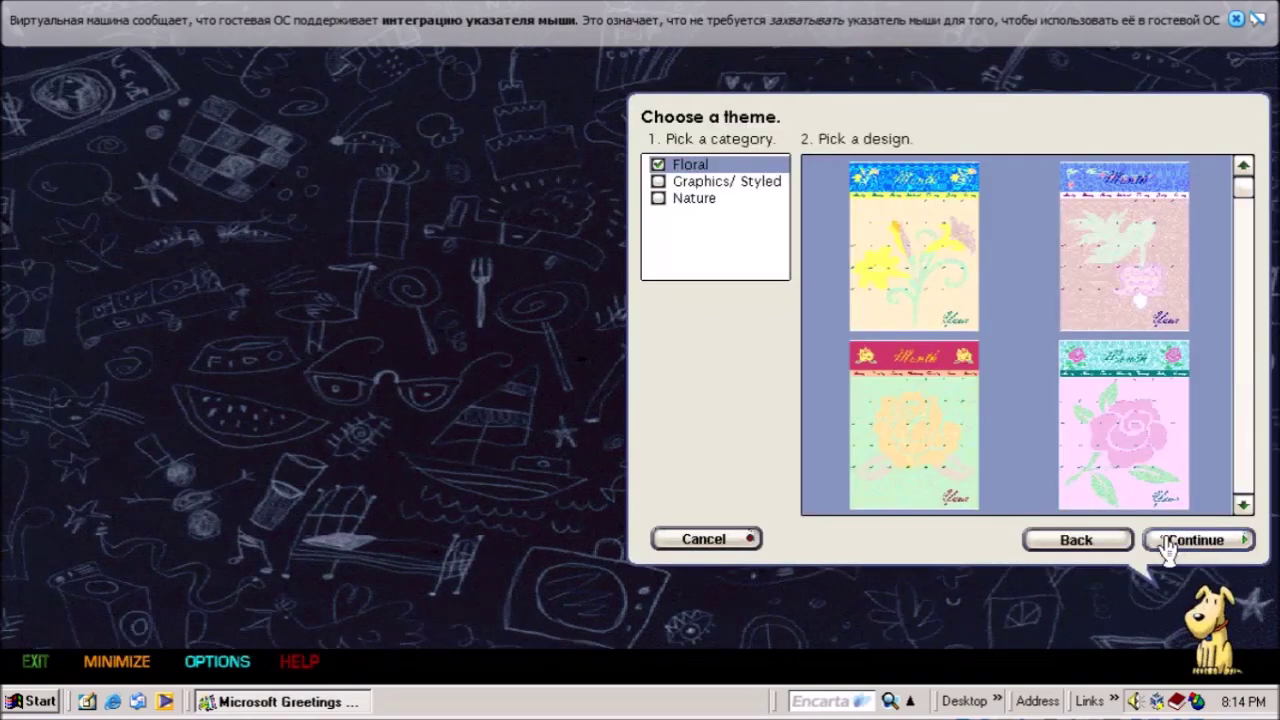
left_click(1090, 415)
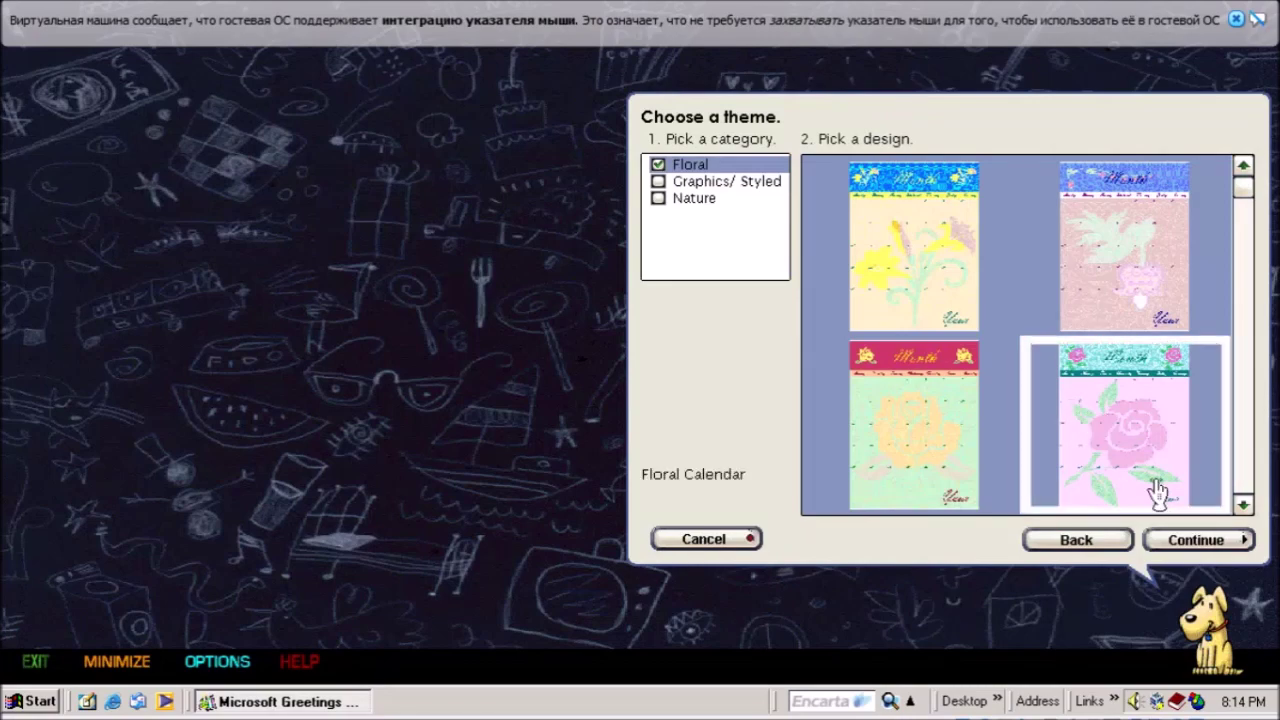
left_click(1176, 538)
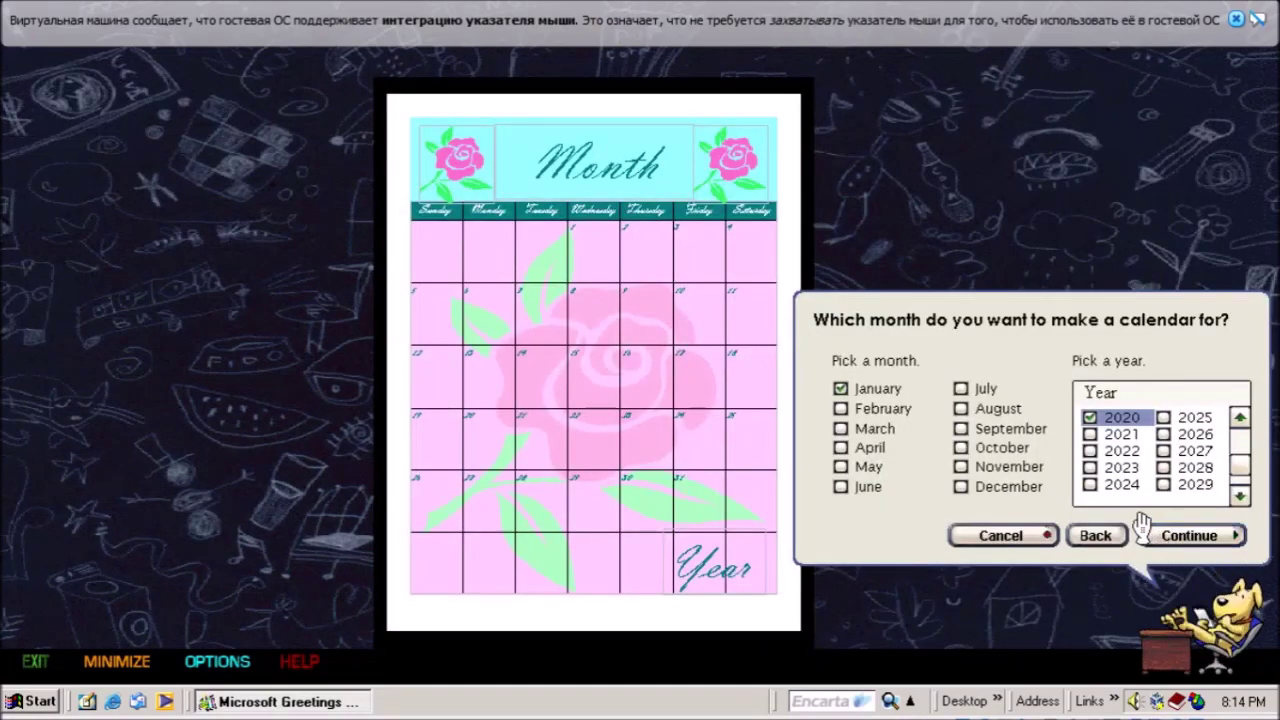
Set the calendar's month to September and its year to 2023, and look through the range of available years.
left_click(1150, 469)
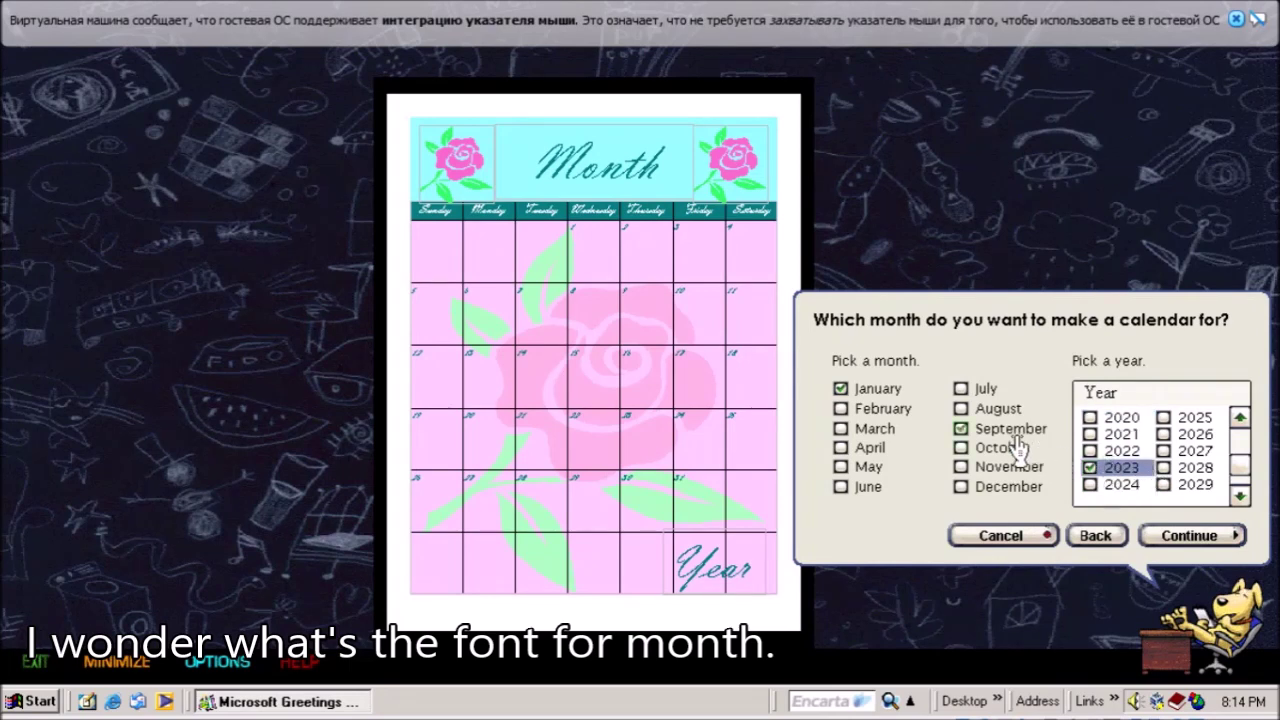
left_click(1240, 497)
left_click(1240, 497)
left_click(1238, 483)
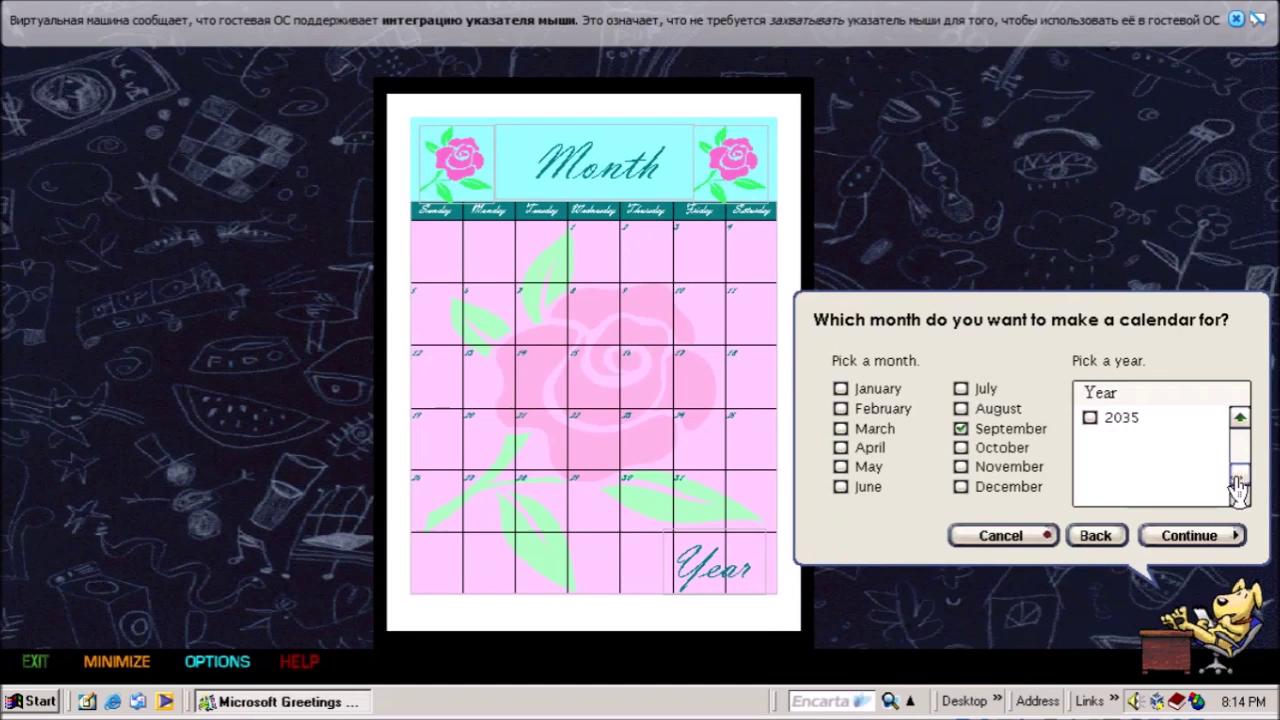
left_click(1240, 420)
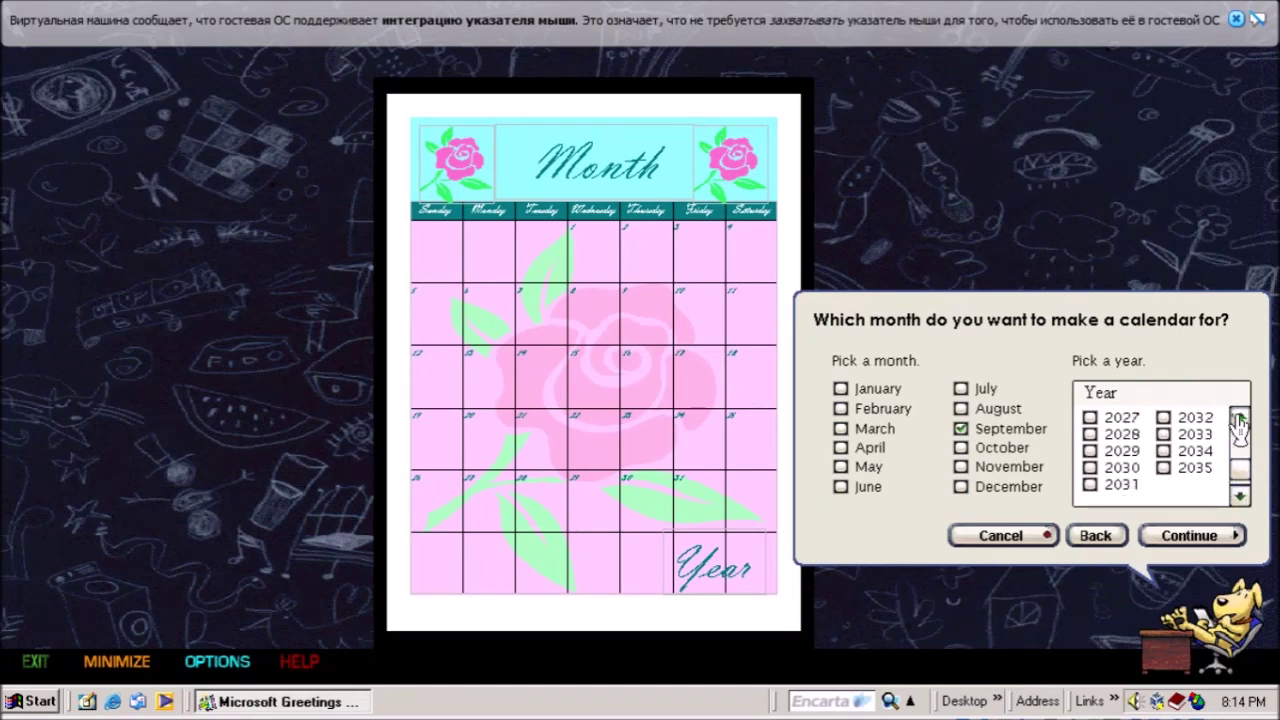
left_click_drag(1250, 468, 1242, 447)
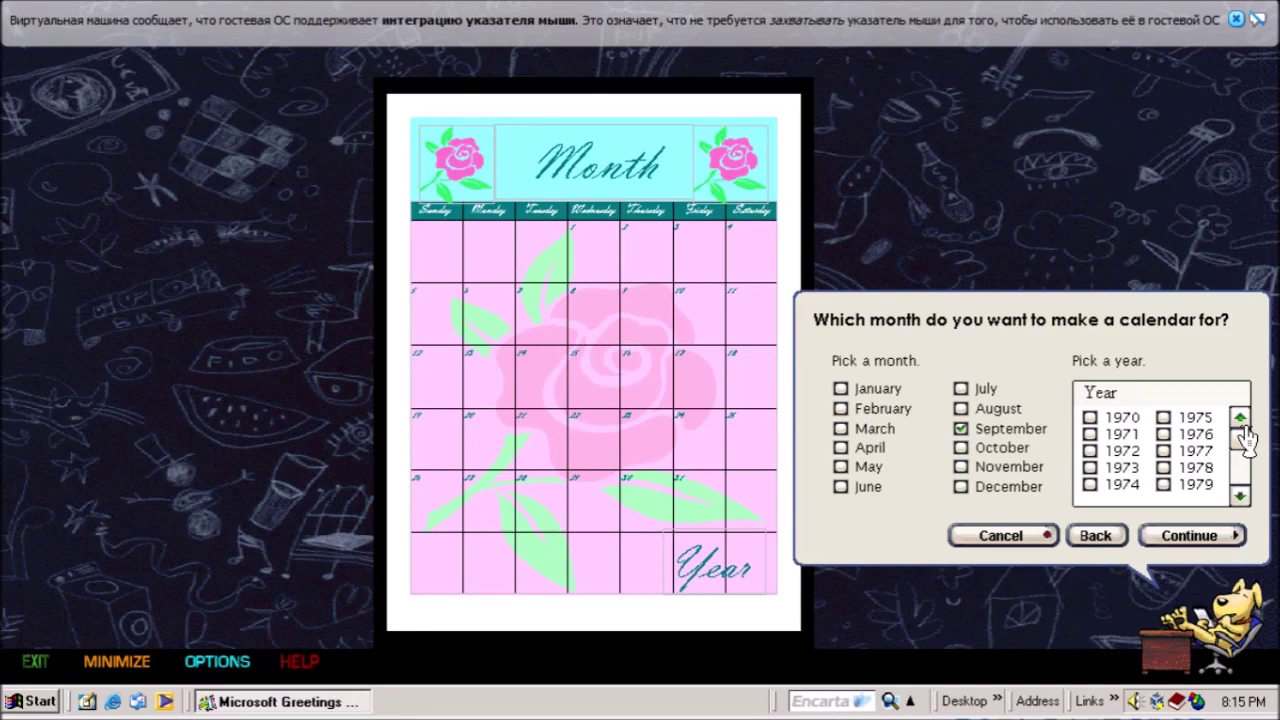
left_click(1192, 535)
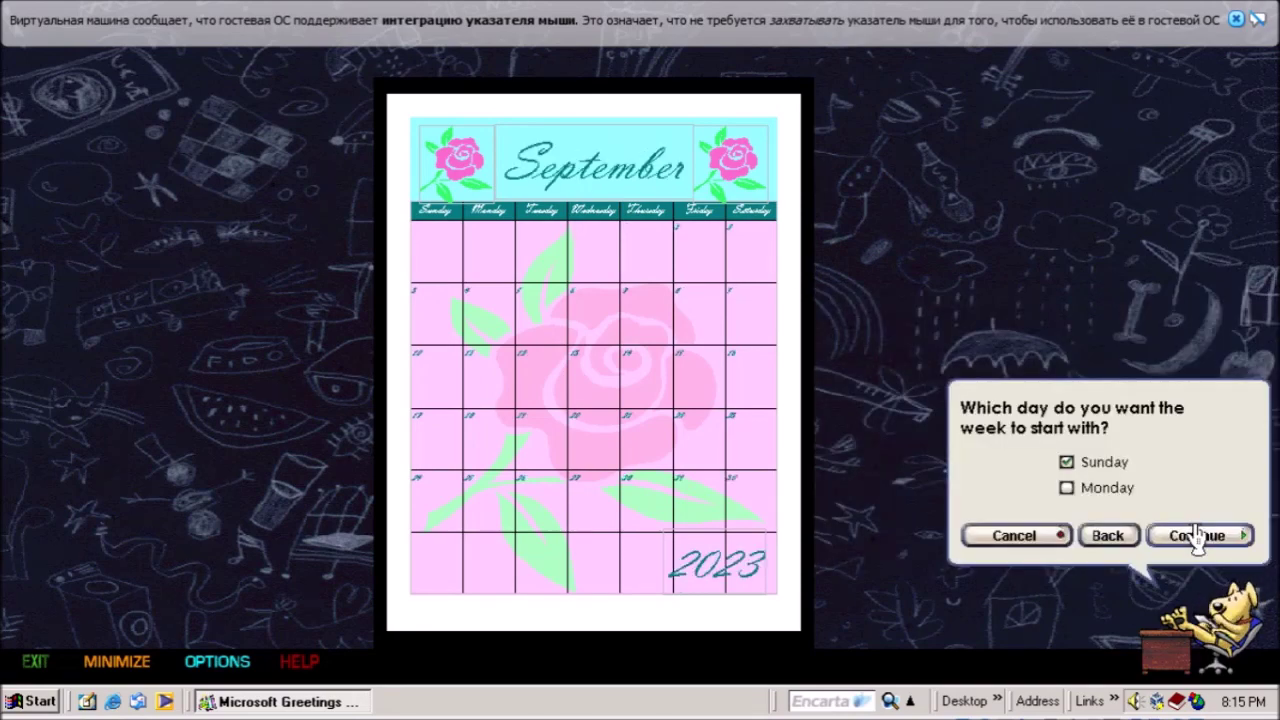
Start the week on Sunday, make Sundays distinctive, and mark holidays and special occasions on the calendar.
left_click(1197, 536)
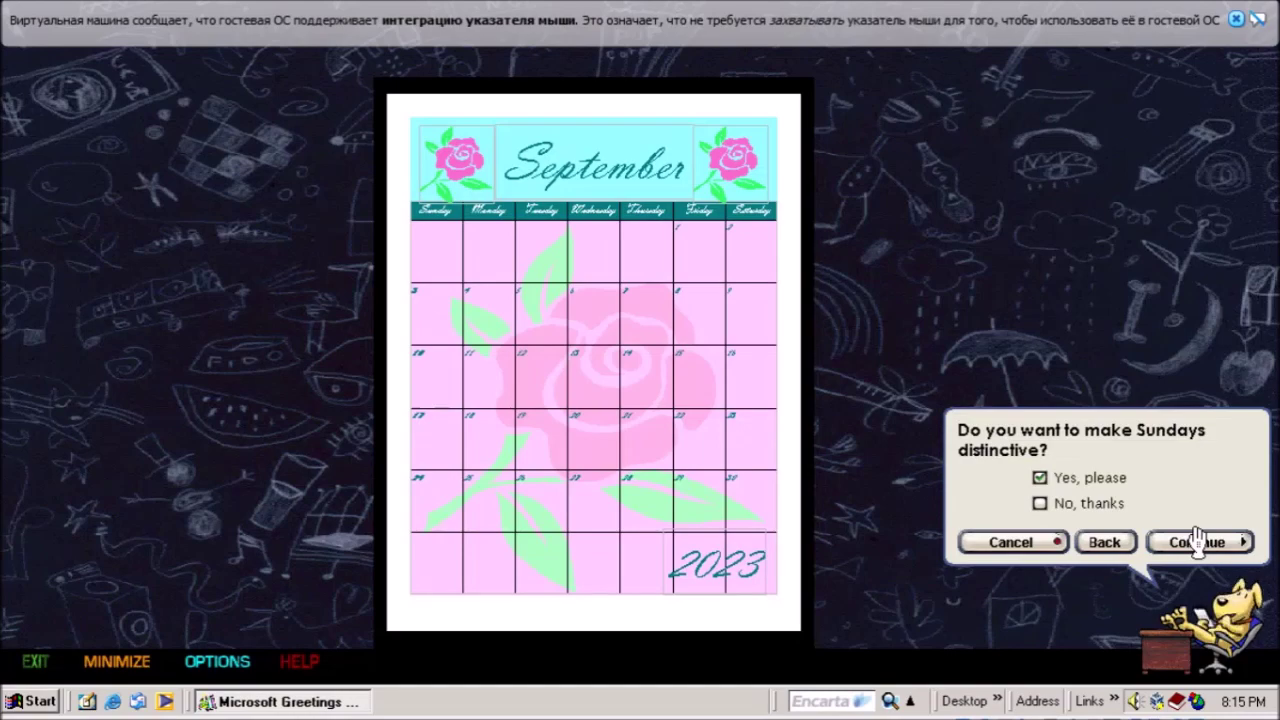
left_click(1197, 540)
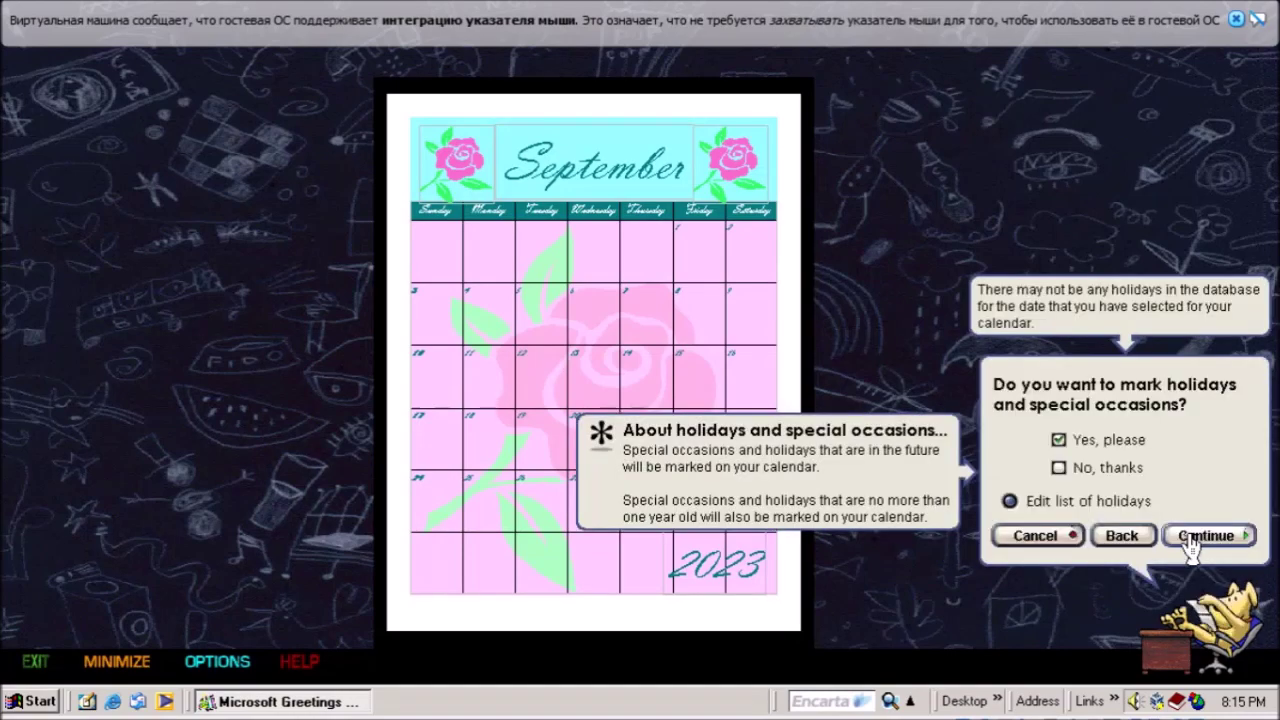
left_click(1193, 540)
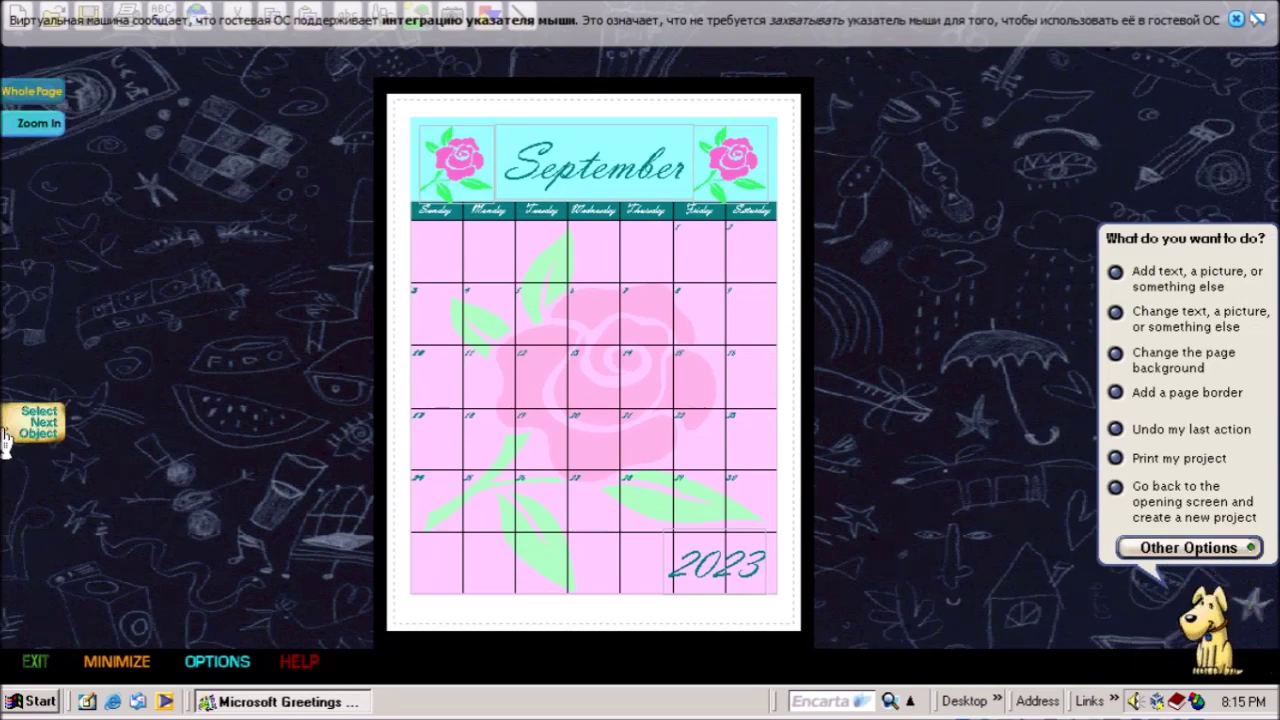
Enter short notes in the September 10 and 11 cells, and dismiss the virtual machine's mouse-integration notice.
left_click(36, 424)
left_click(36, 424)
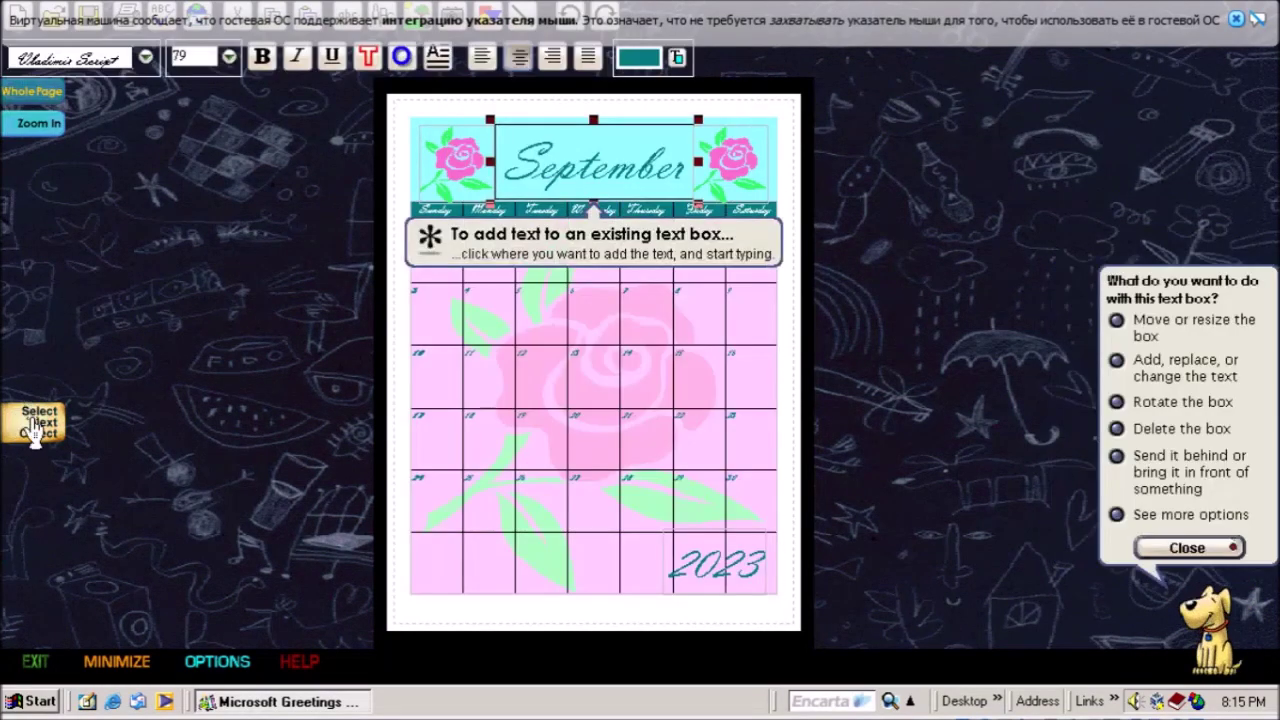
left_click(36, 424)
left_click(439, 395)
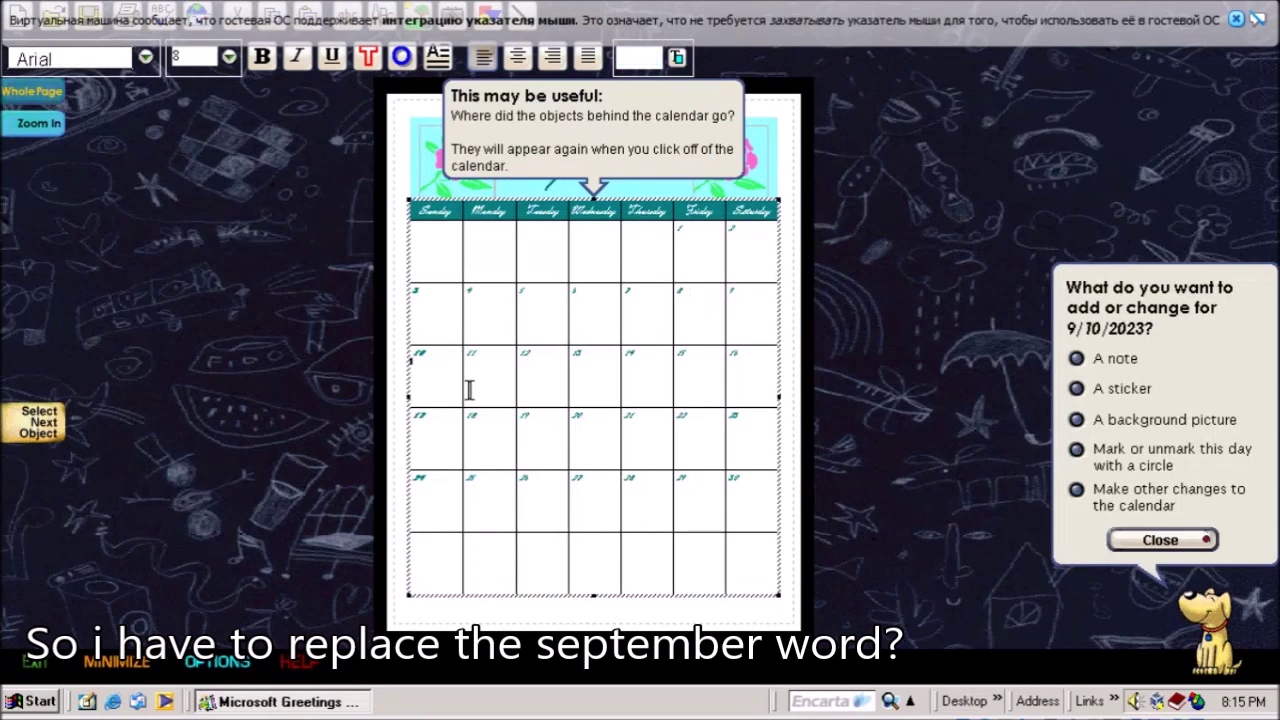
left_click(489, 386)
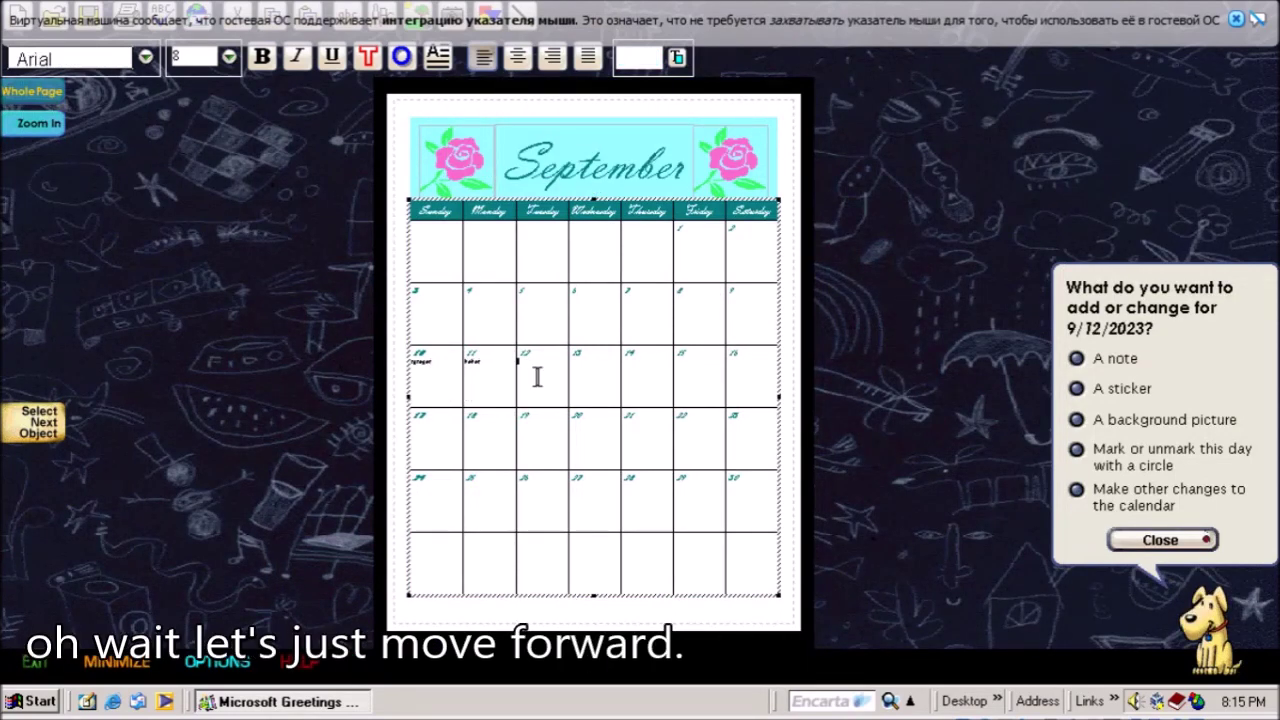
left_click(1236, 18)
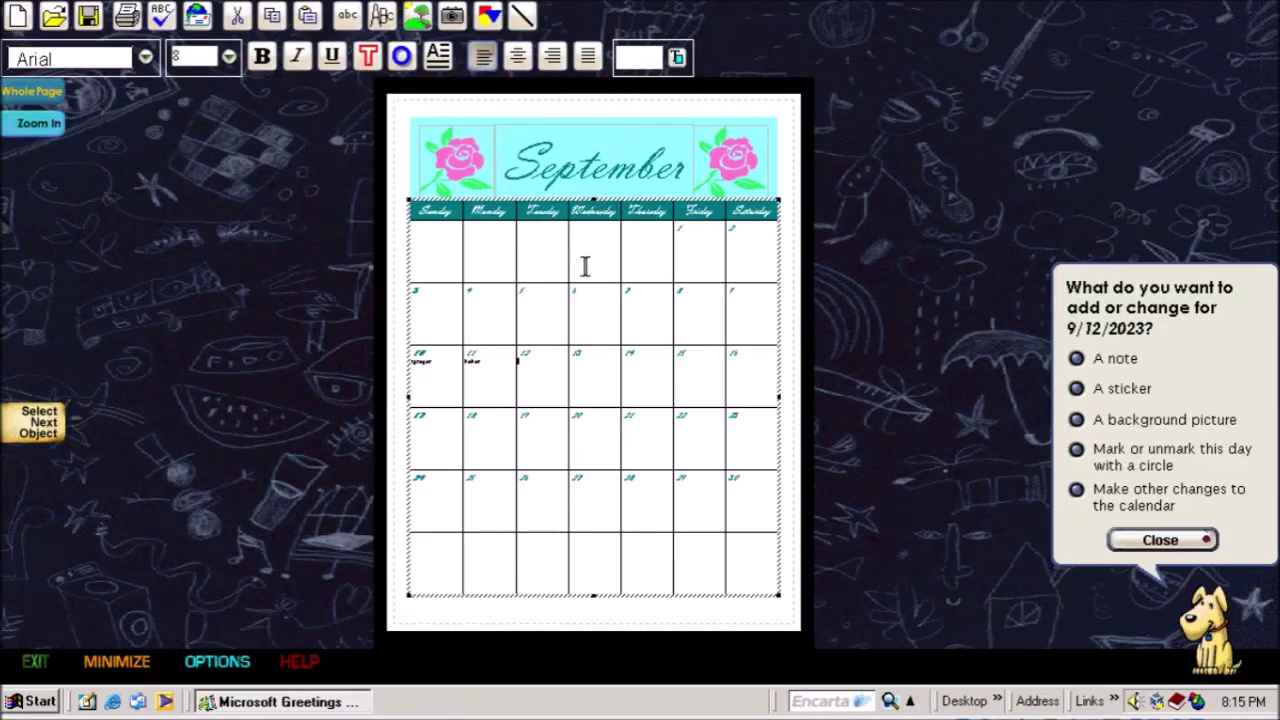
Set the font size to 24 in the September 5 cell and enter a note beginning with "477rghkhuo".
left_click(575, 295)
left_click(660, 62)
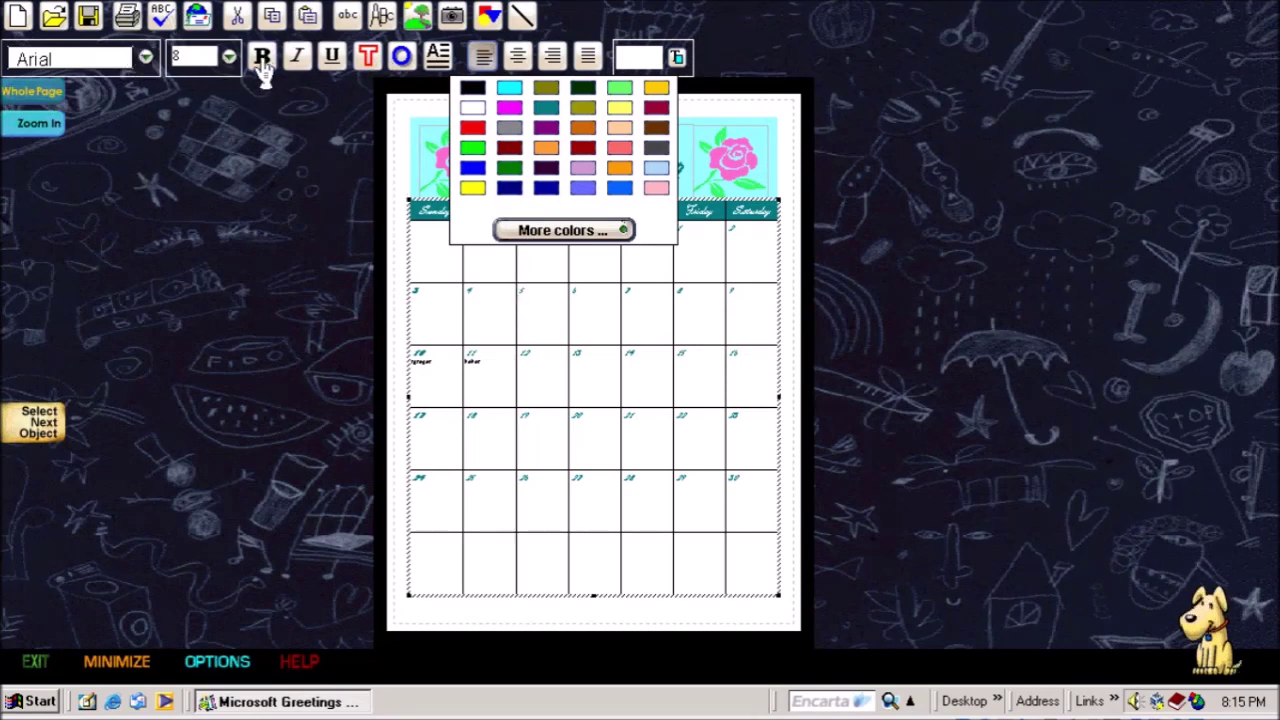
left_click(208, 58)
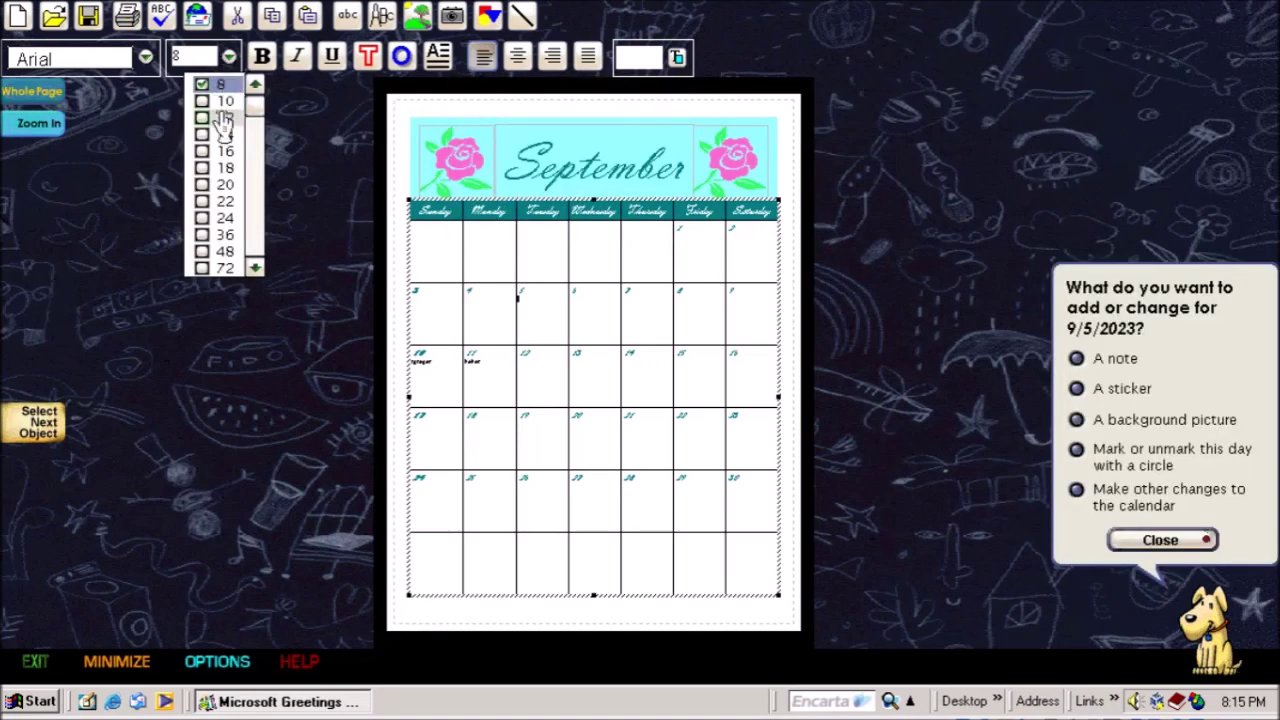
left_click(212, 222)
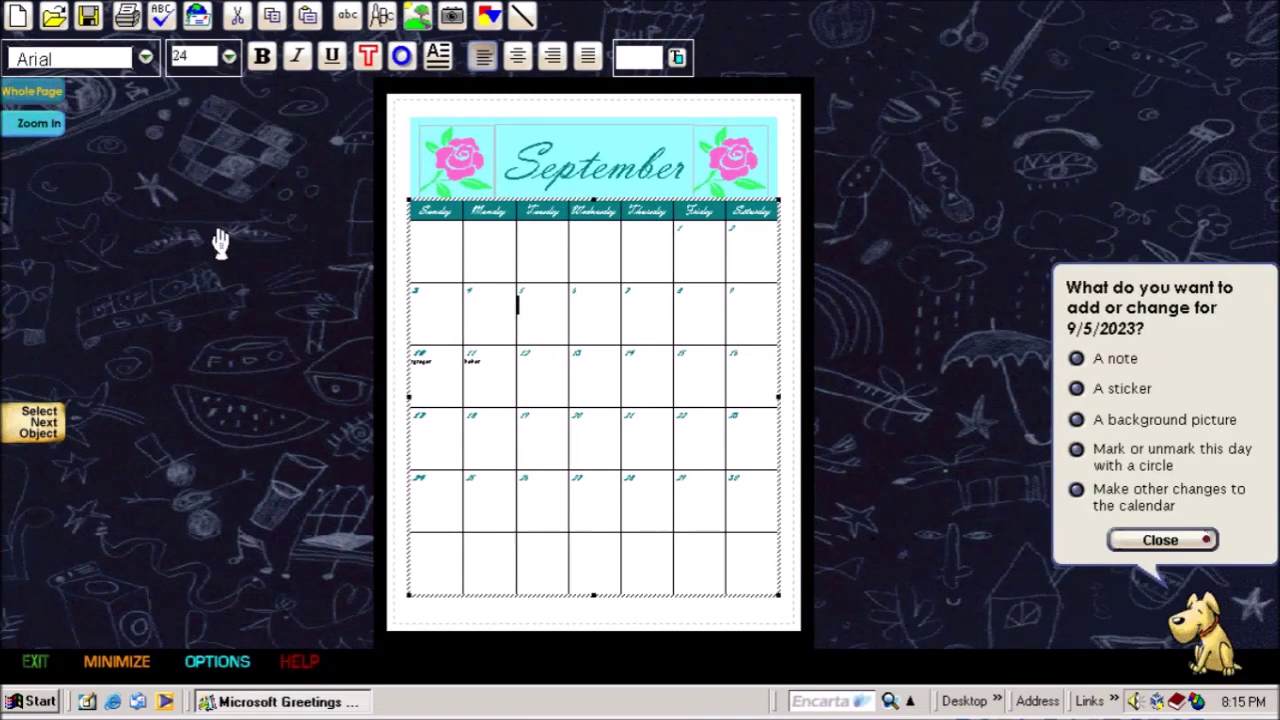
left_click(537, 313)
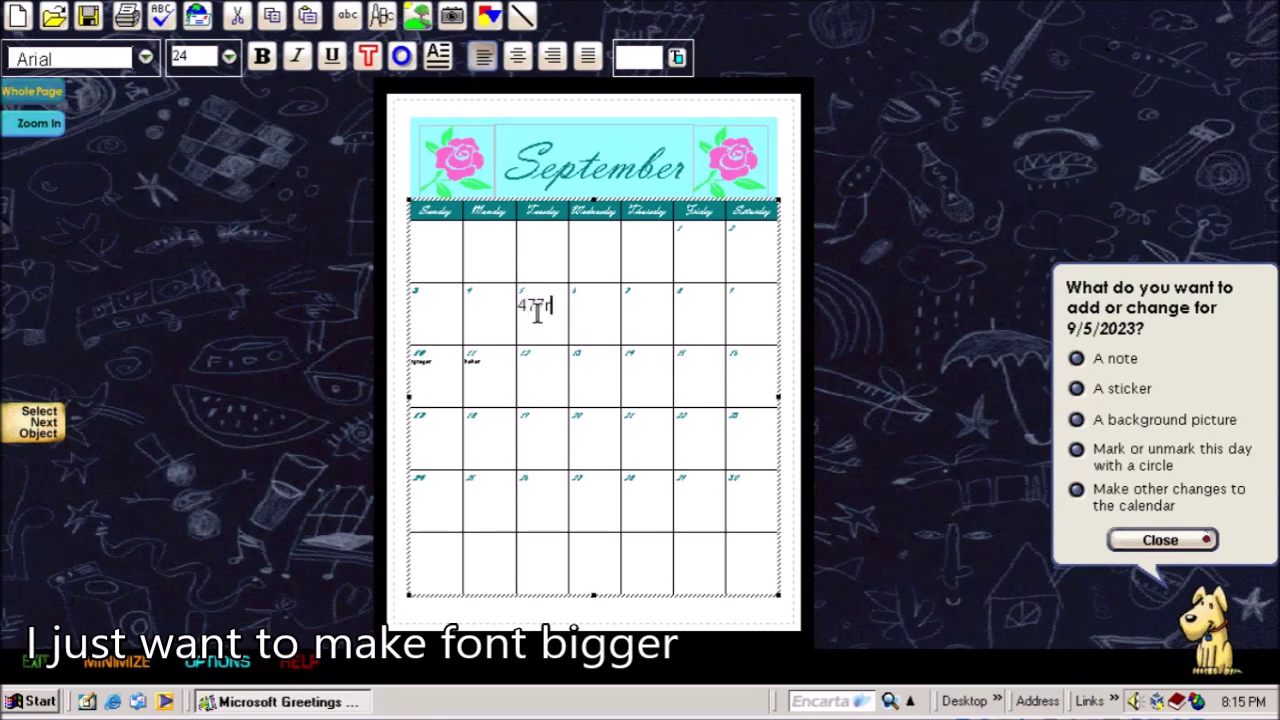
type("huo")
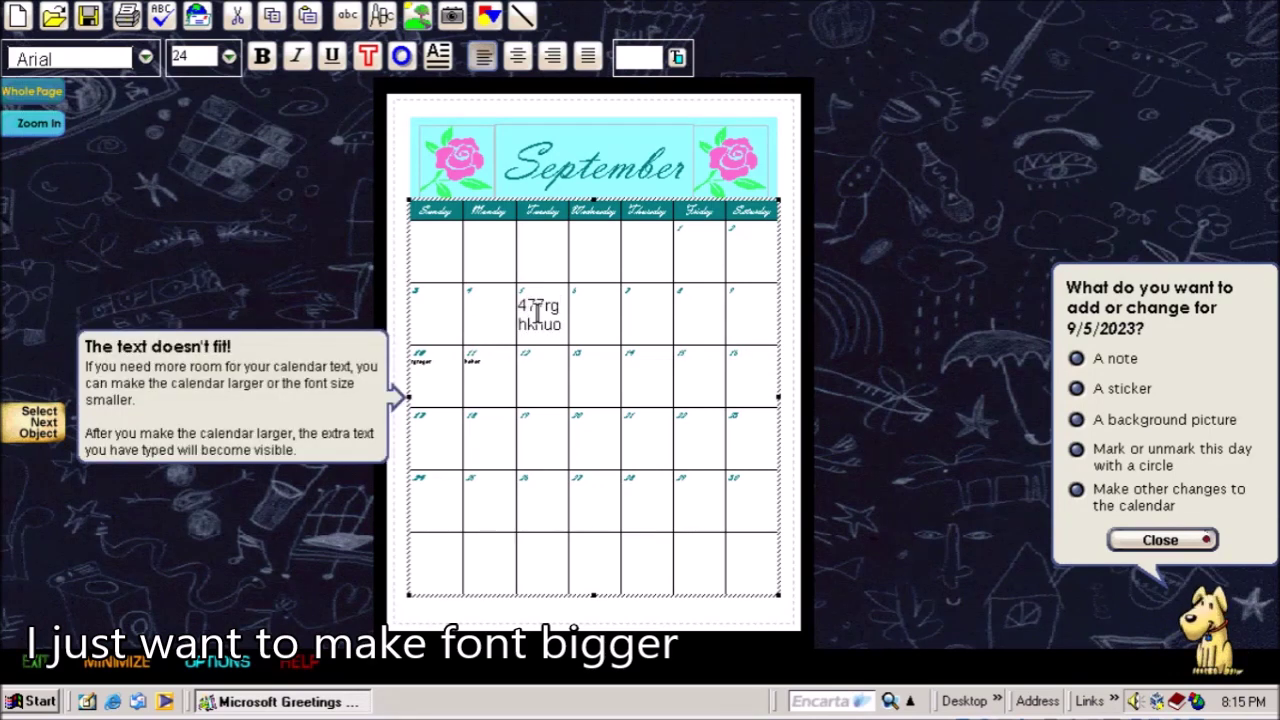
Enlarge the calendar grid from its lower-left corner beyond the page's left edge to make room for the note.
left_click(488, 489)
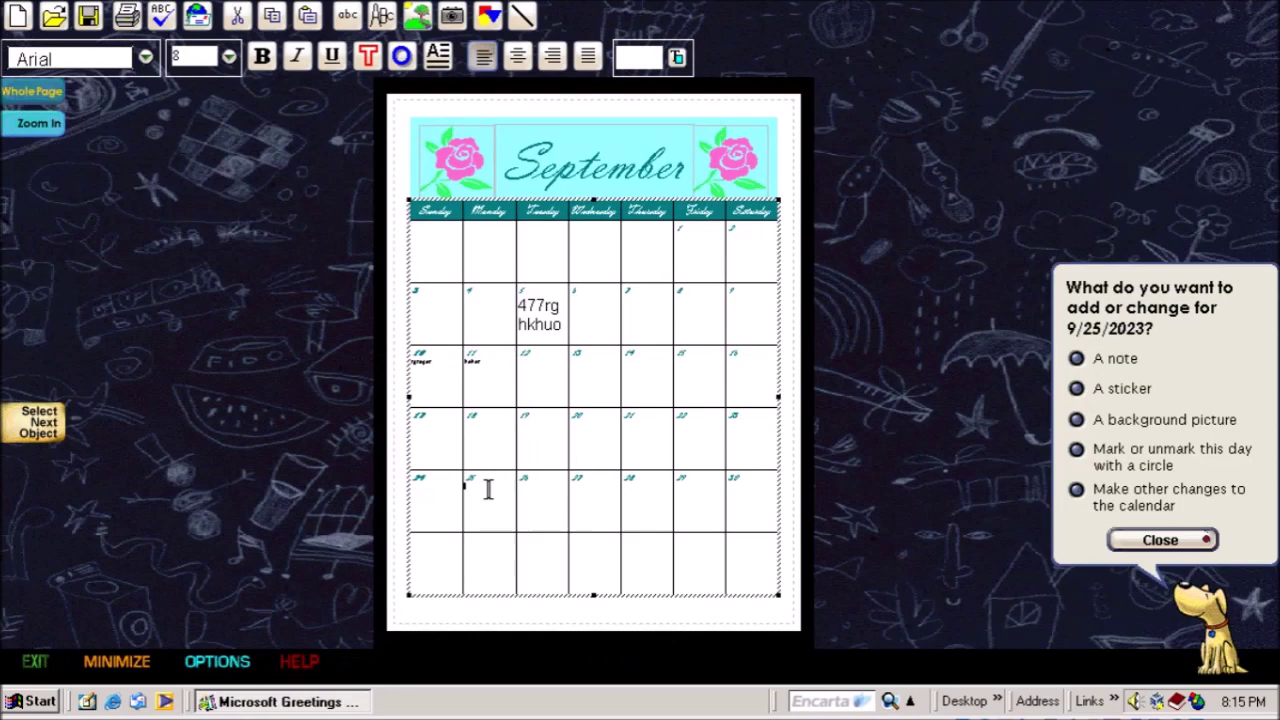
left_click(395, 623)
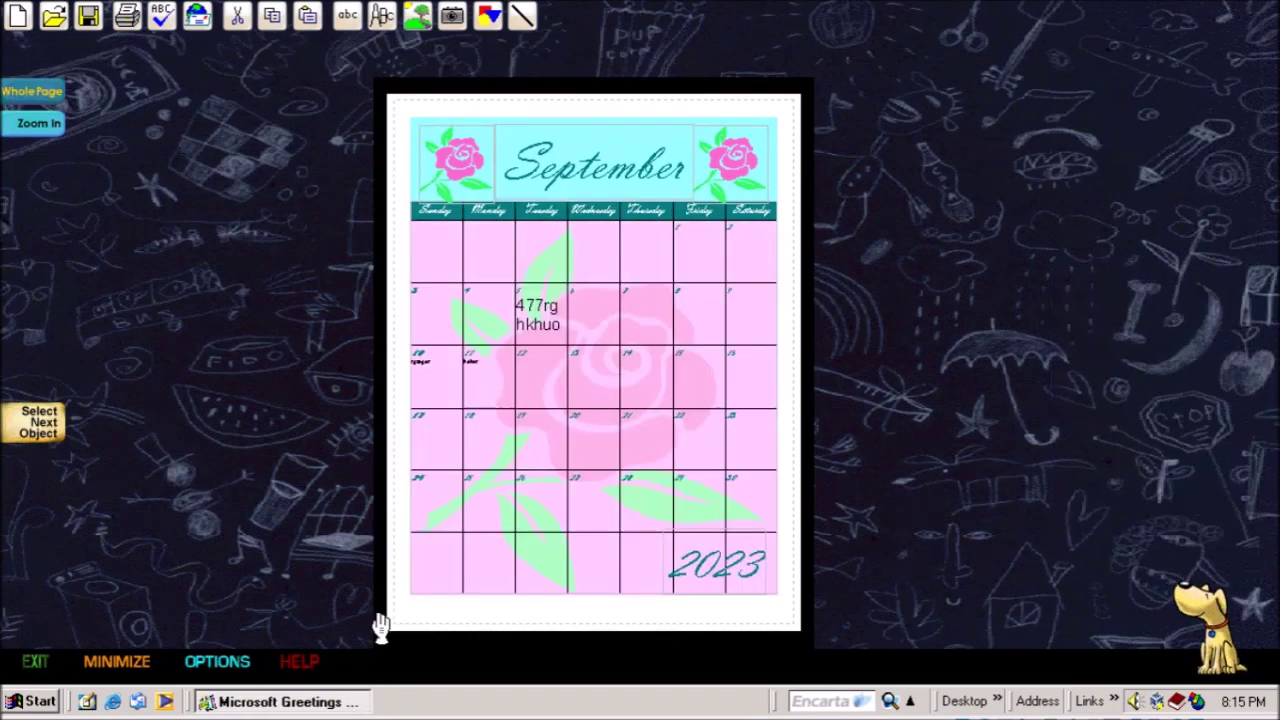
left_click(422, 588)
left_click(415, 588)
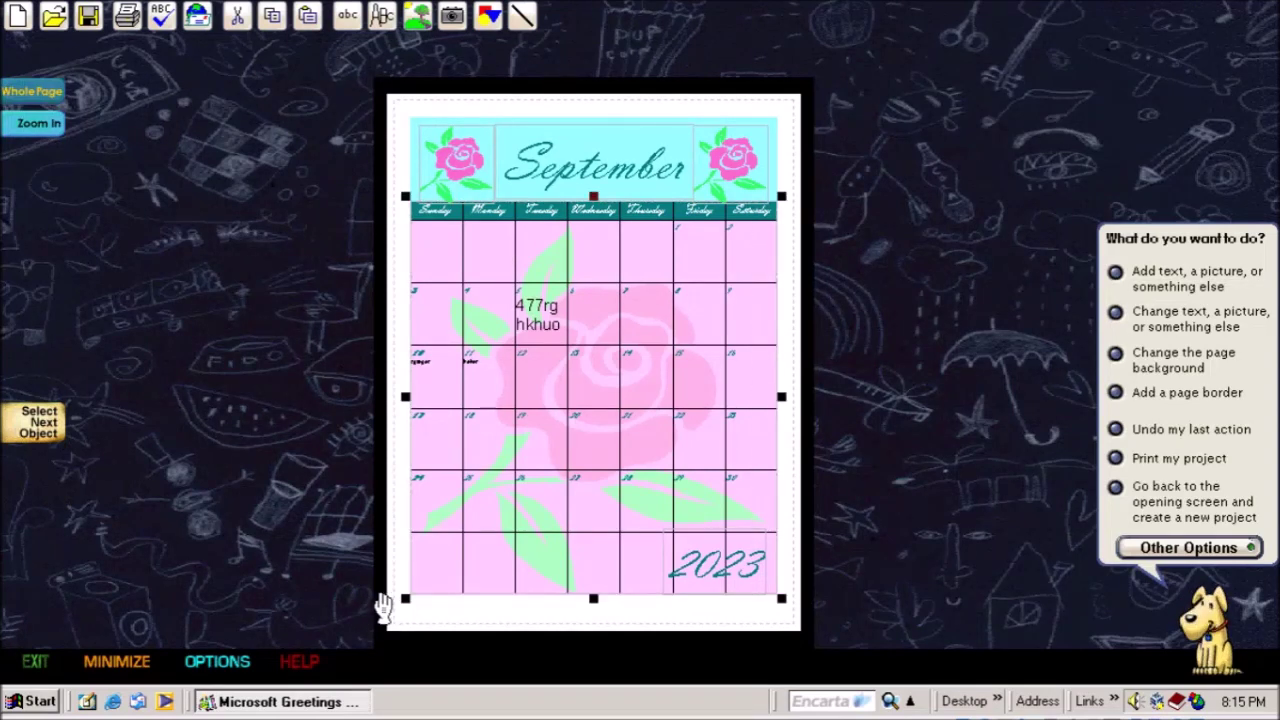
left_click_drag(405, 598, 359, 622)
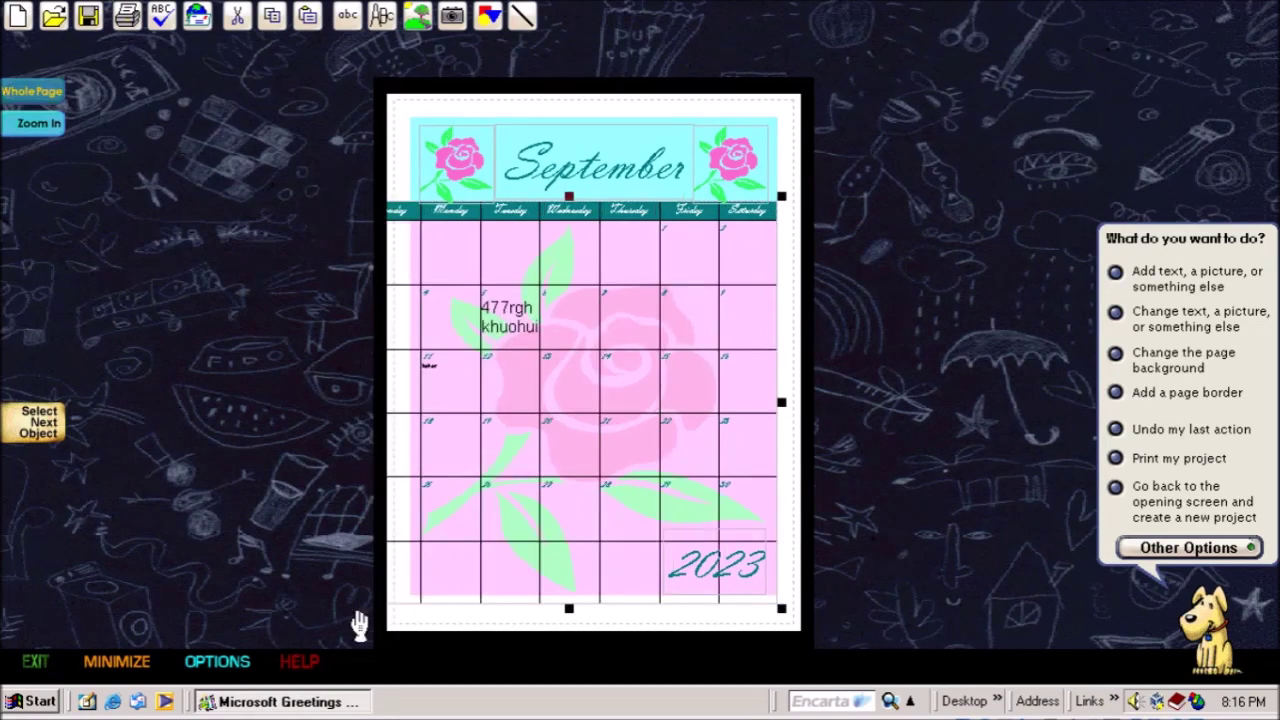
Close the September calendar without saving it and return to the project selection for a new project.
left_click(594, 460)
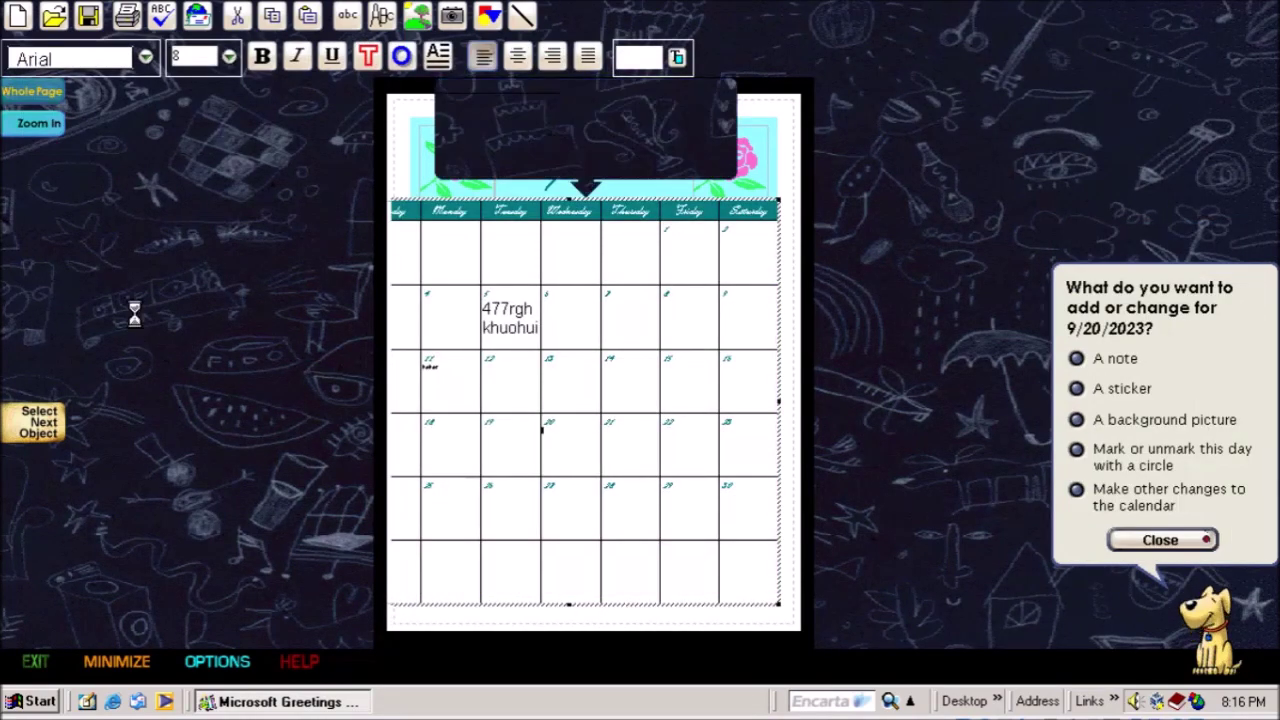
left_click(20, 18)
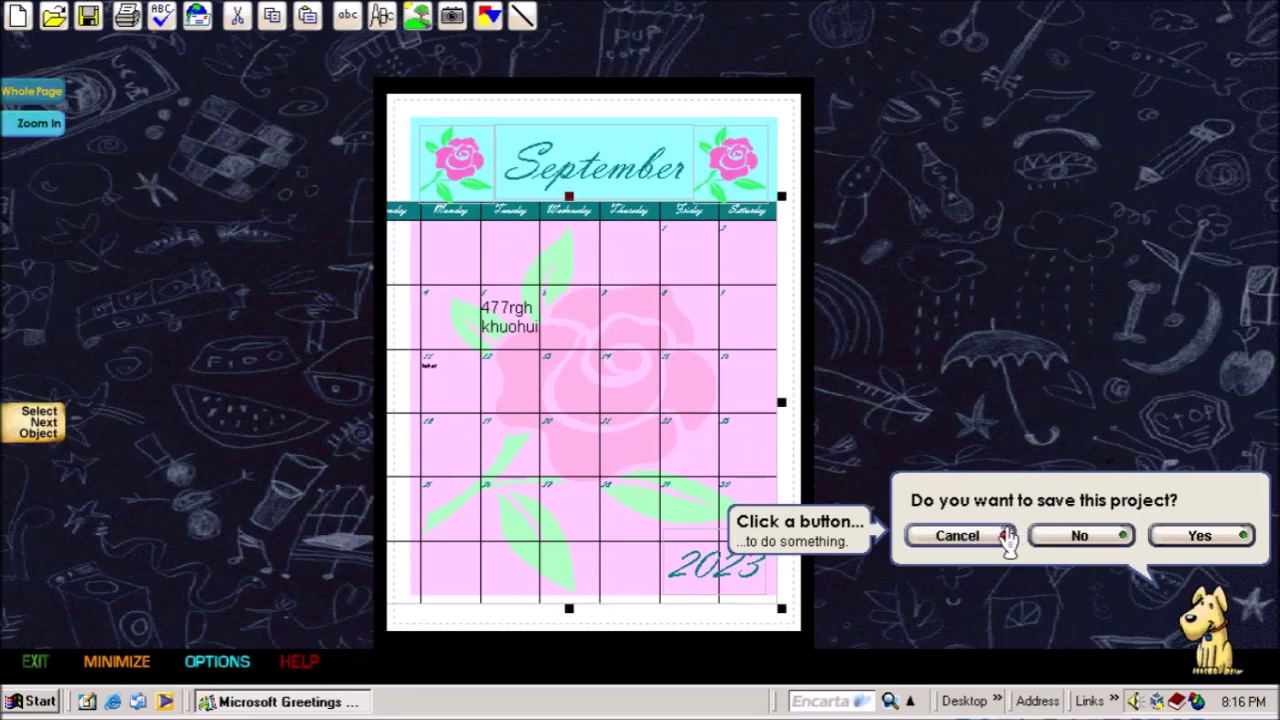
left_click(1070, 535)
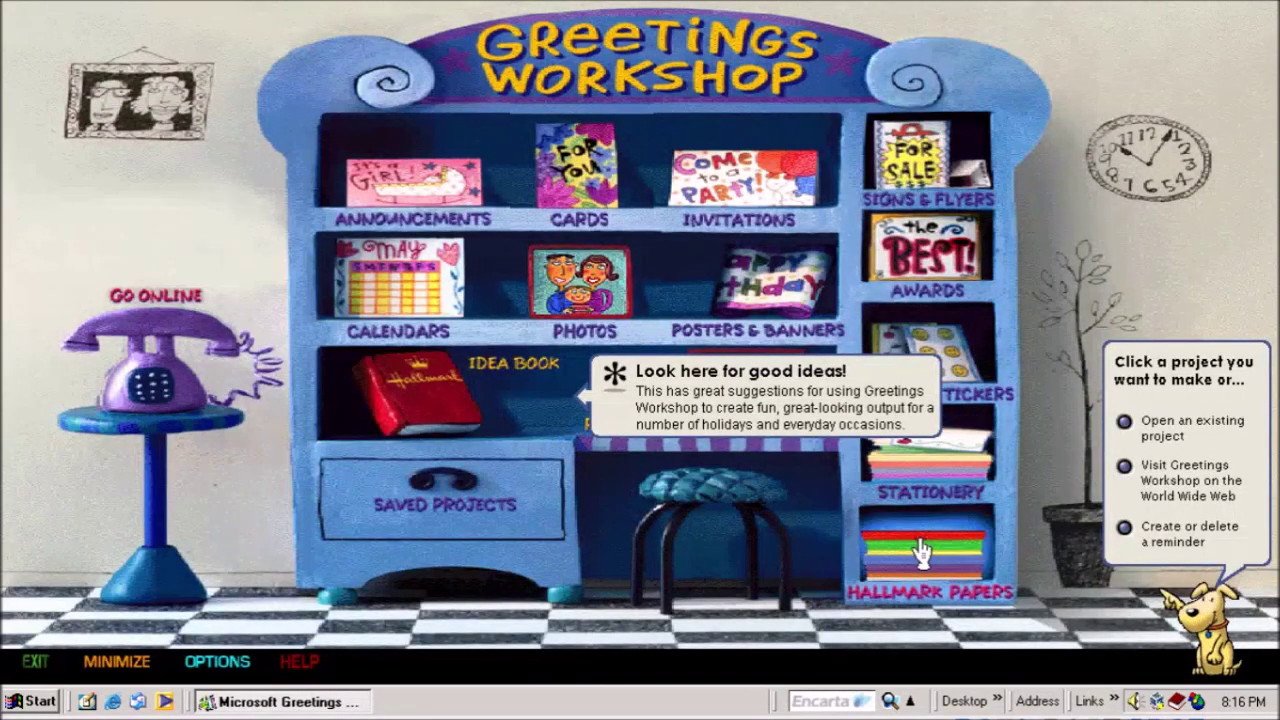
Start a craft project and choose the Butterfly Mask design from the Masks category.
left_click(971, 205)
left_click(730, 358)
left_click(1172, 540)
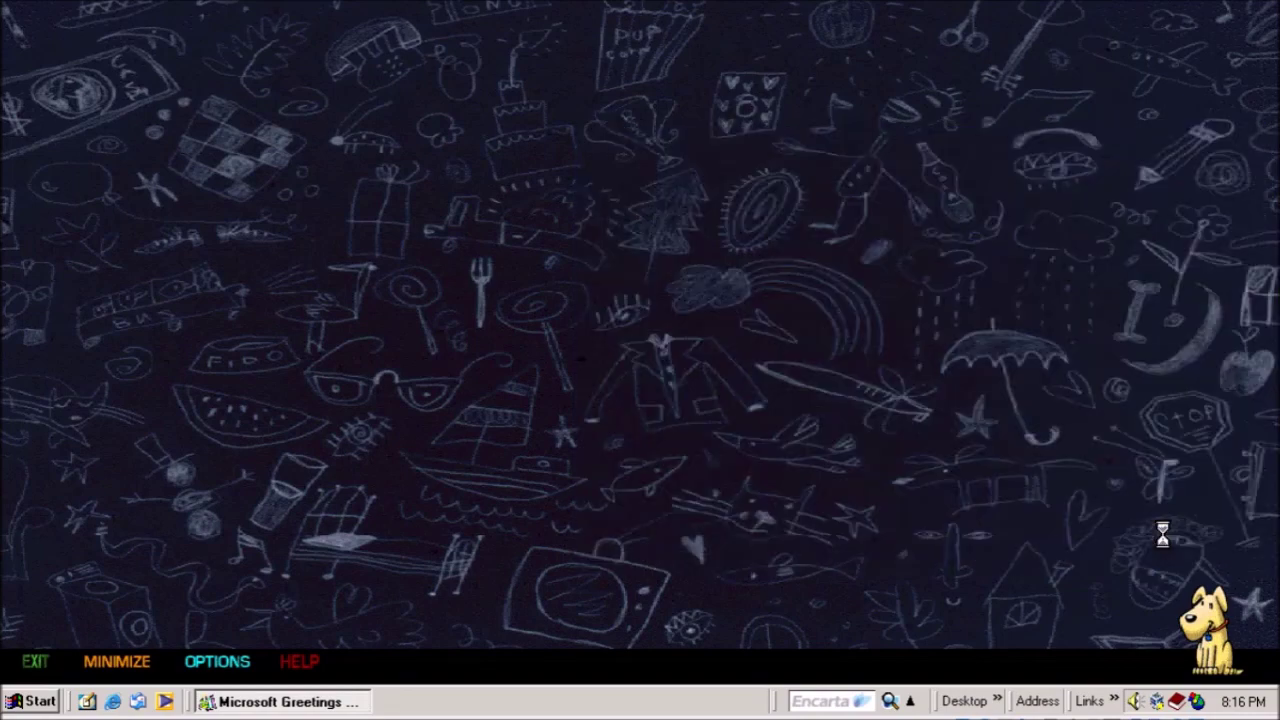
left_click(972, 484)
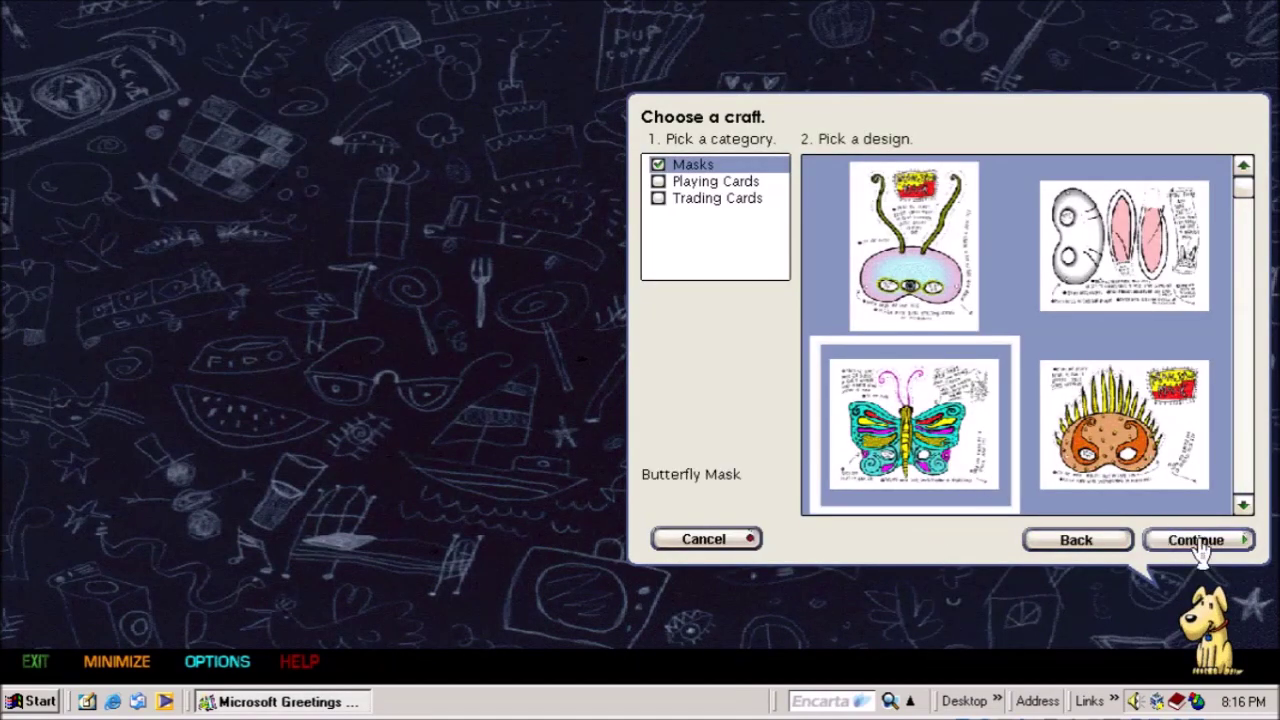
Create the Butterfly Mask project and exit the program without saving it.
left_click(1196, 540)
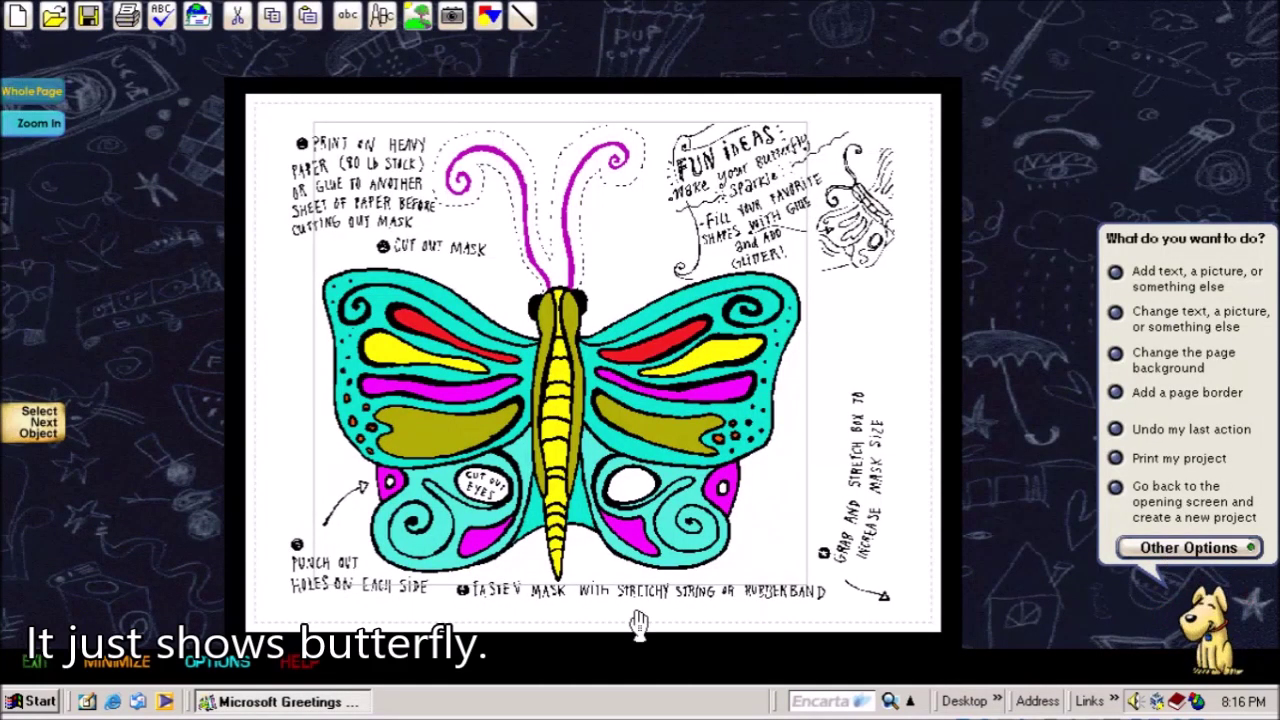
left_click(31, 664)
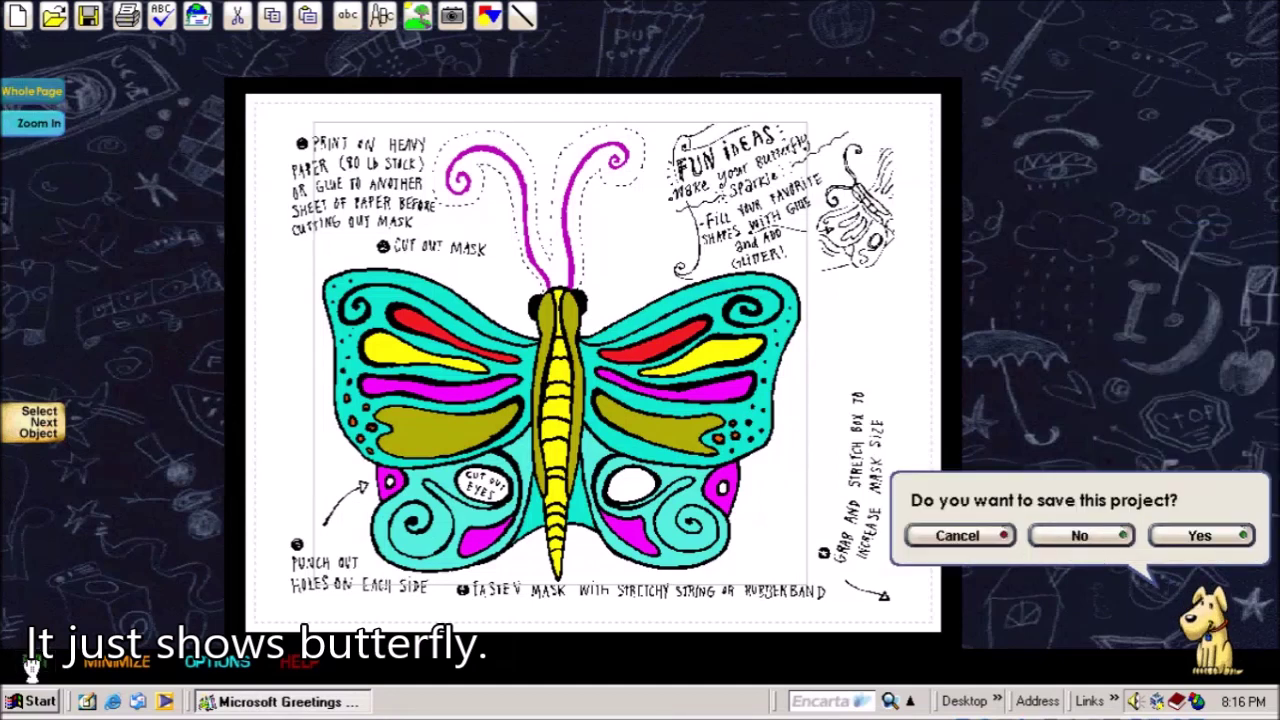
left_click(1058, 537)
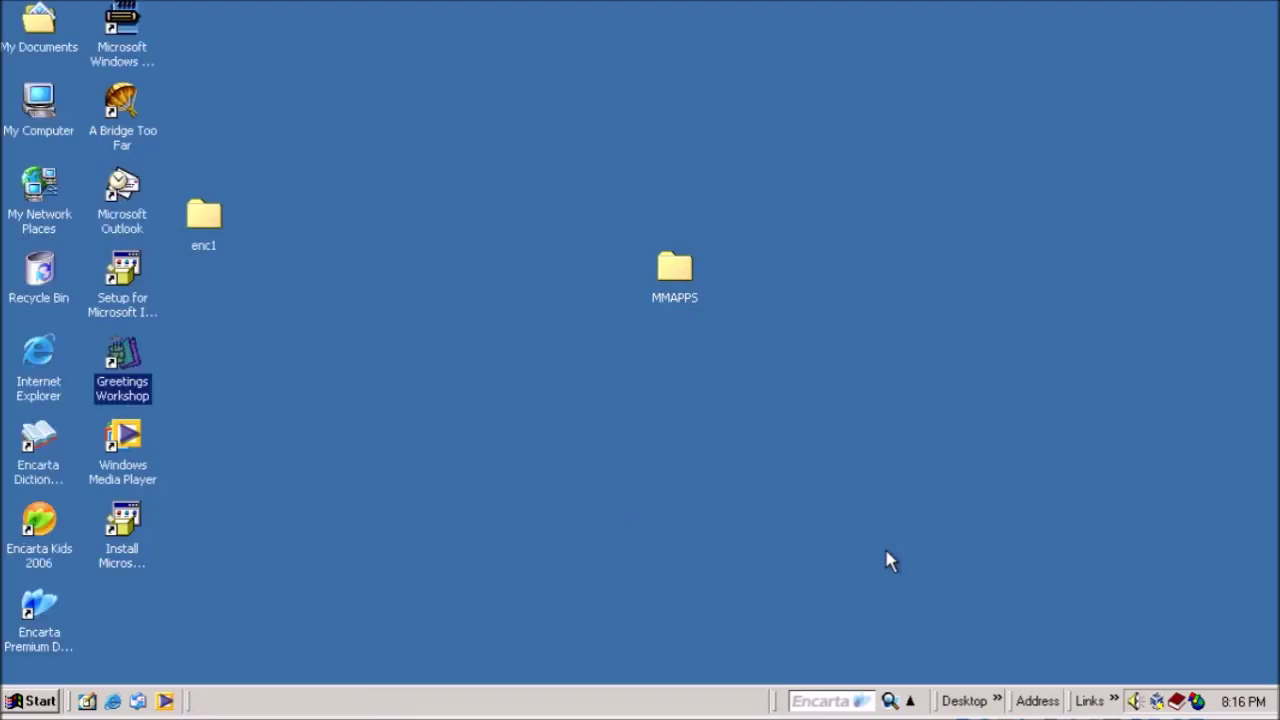
Relaunch Greetings Workshop, view the list of saved projects and dismiss it without opening anything.
double_click(122, 362)
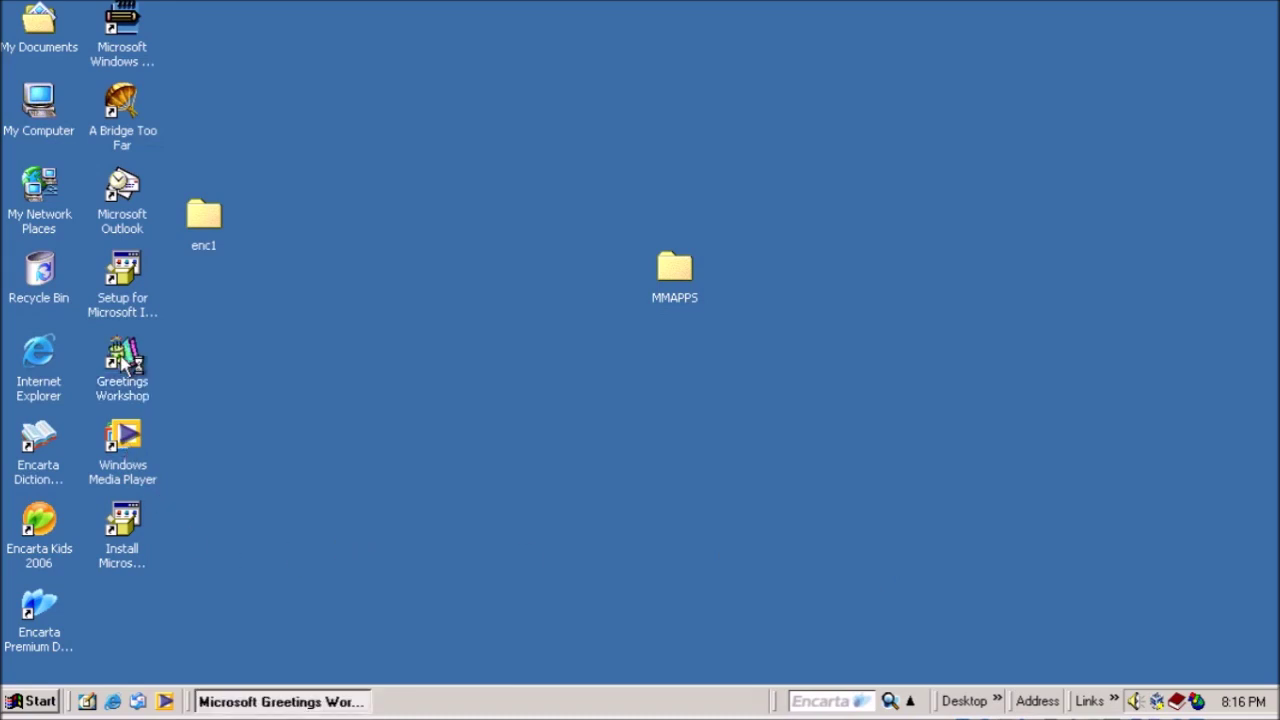
left_click(421, 290)
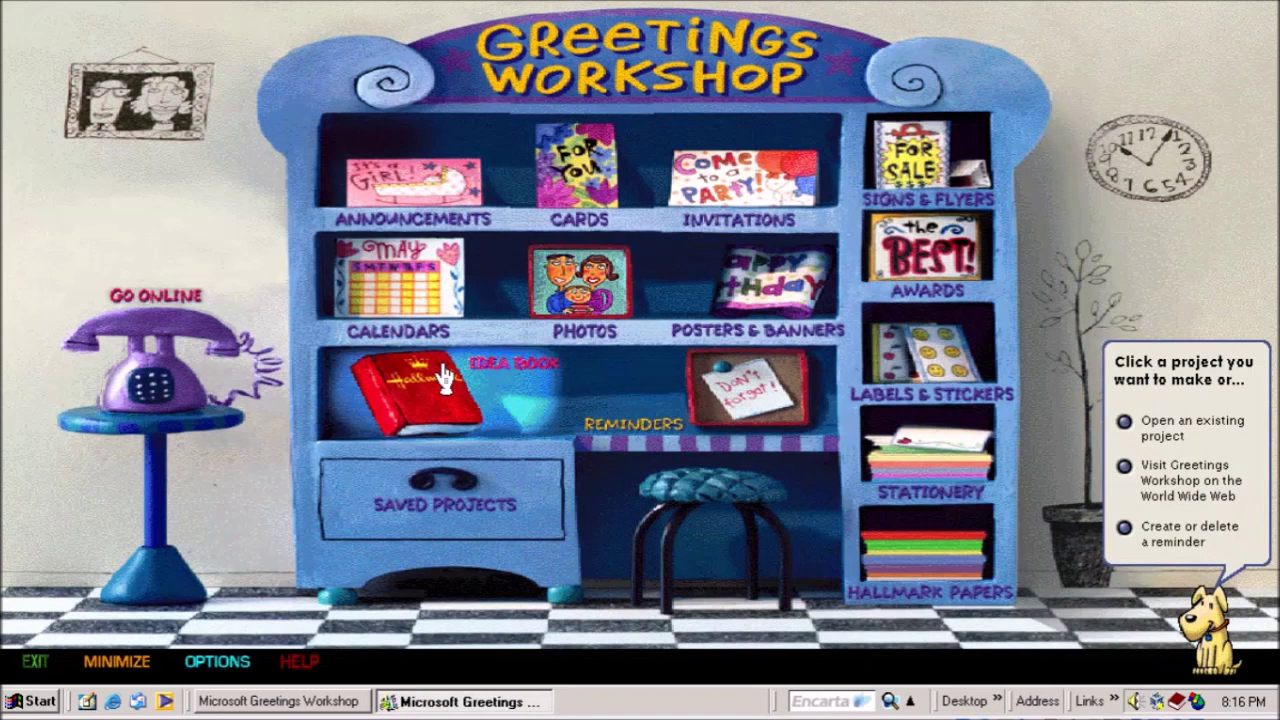
left_click(443, 541)
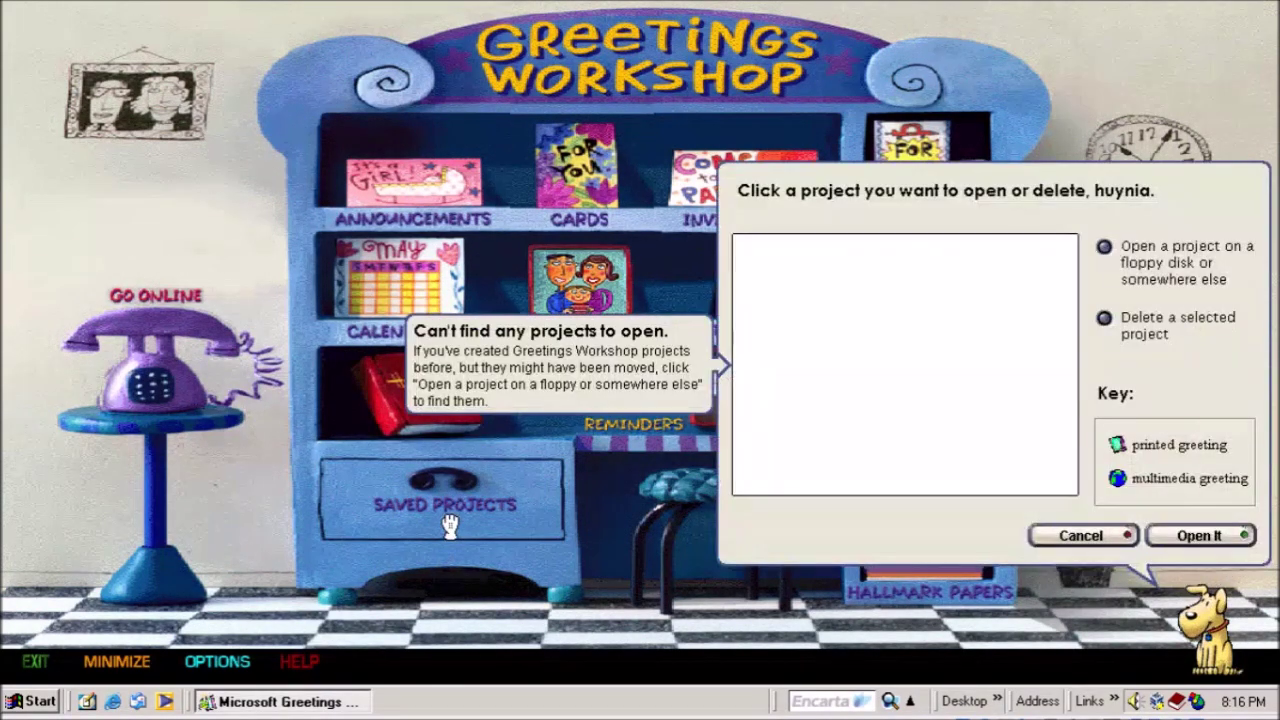
left_click(1108, 535)
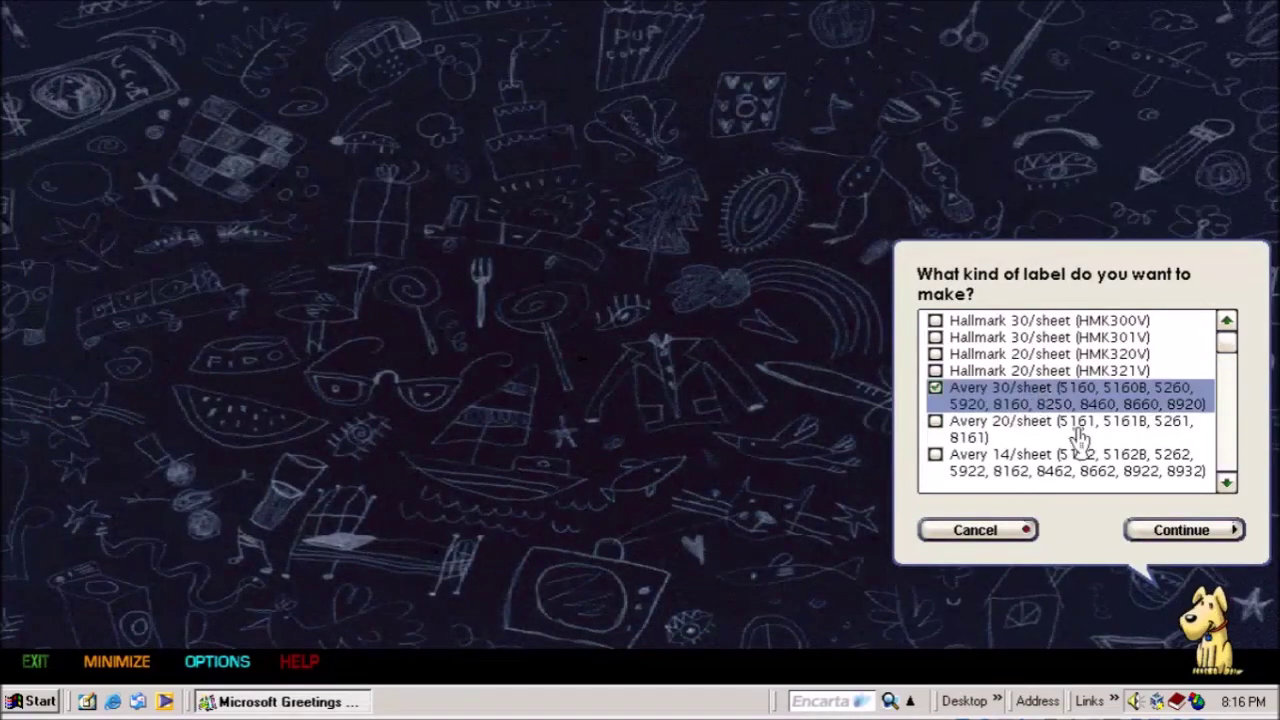
Start an Avery 30/sheet label project using the blue address label design with the baby and bottle.
left_click(1150, 530)
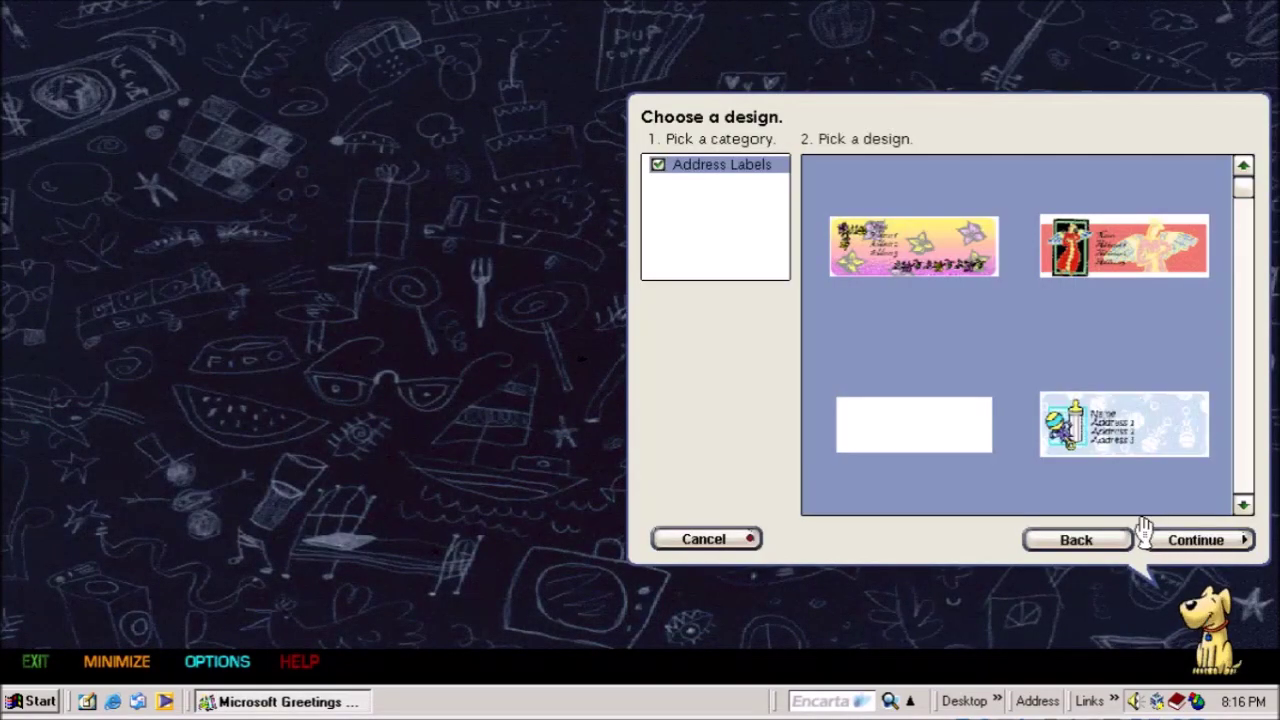
left_click(1103, 380)
left_click(1198, 540)
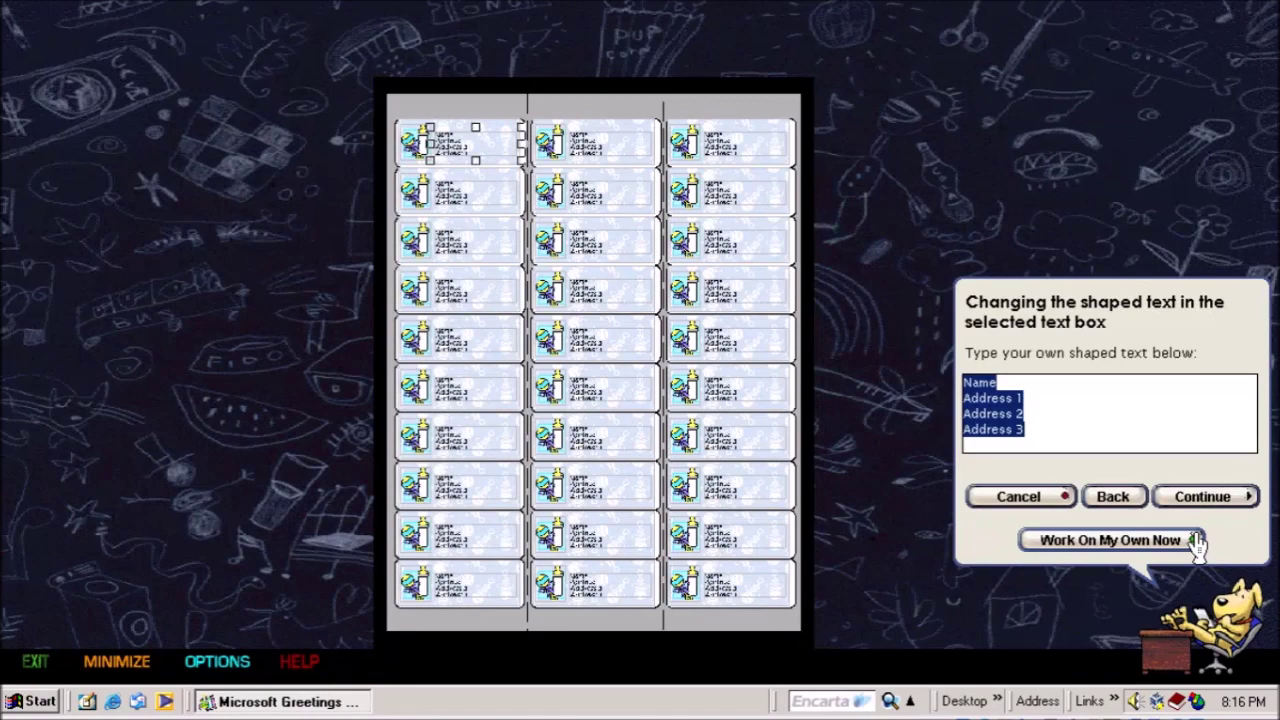
Replace the labels' shaped text with "fghji" and accept Kristen ITC as the text effect.
type("fghji")
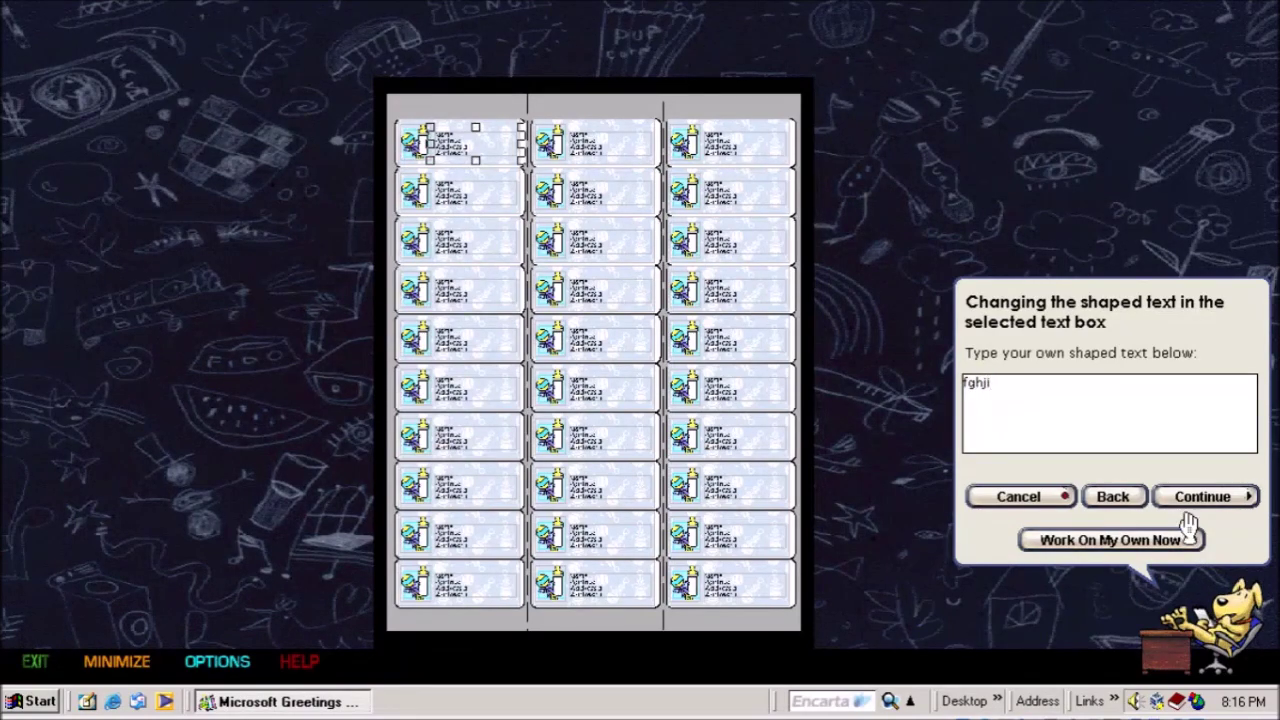
left_click(1185, 498)
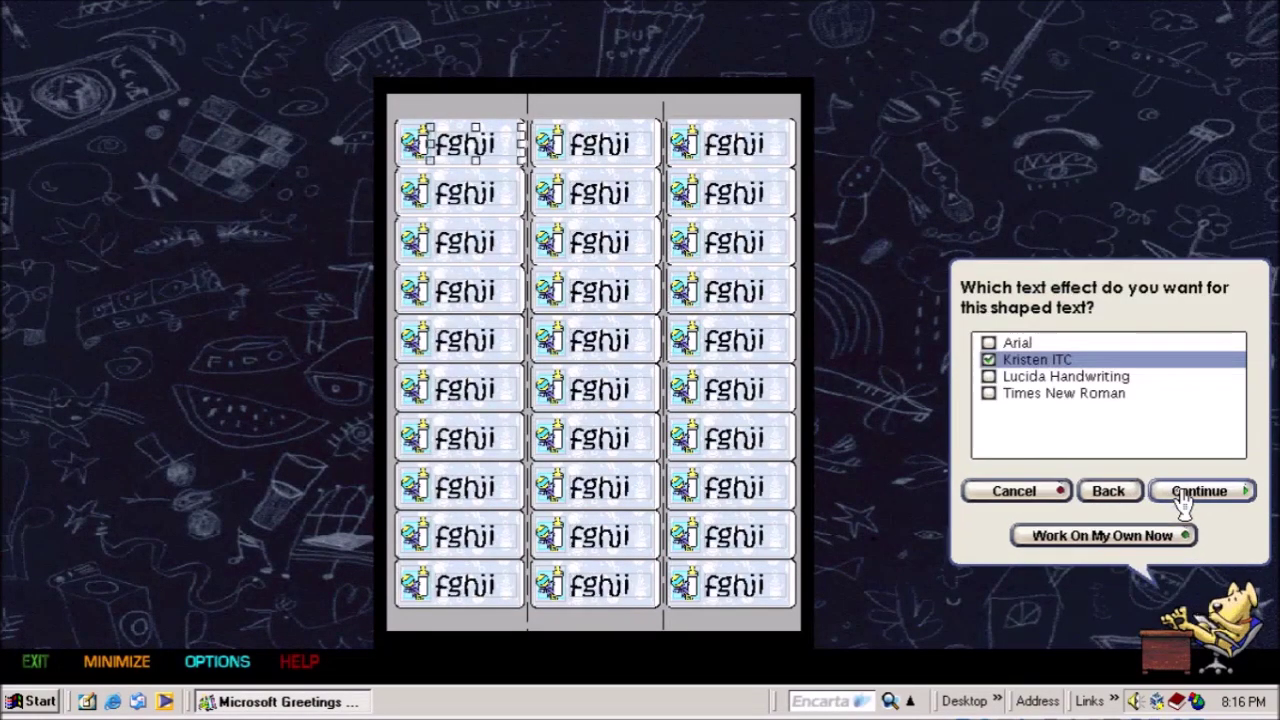
left_click(1195, 495)
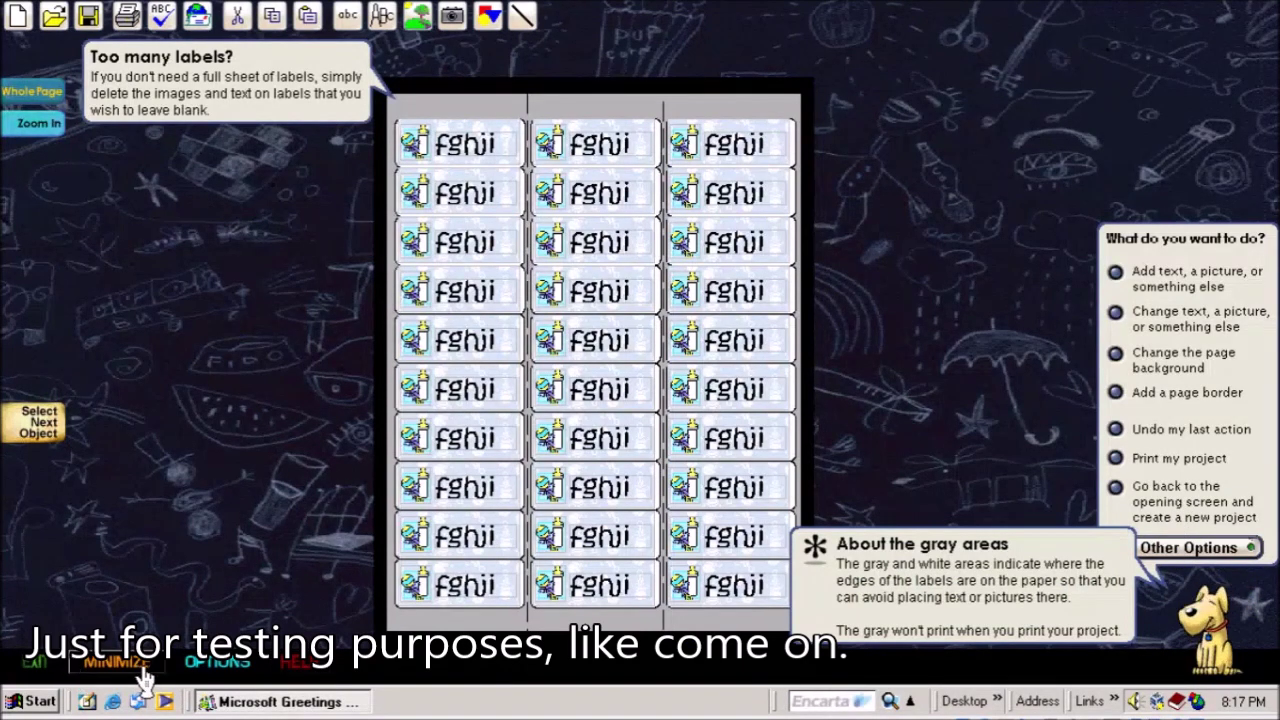
Cycle the selection through the objects on the label sheet and check the whole-page view.
left_click(38, 422)
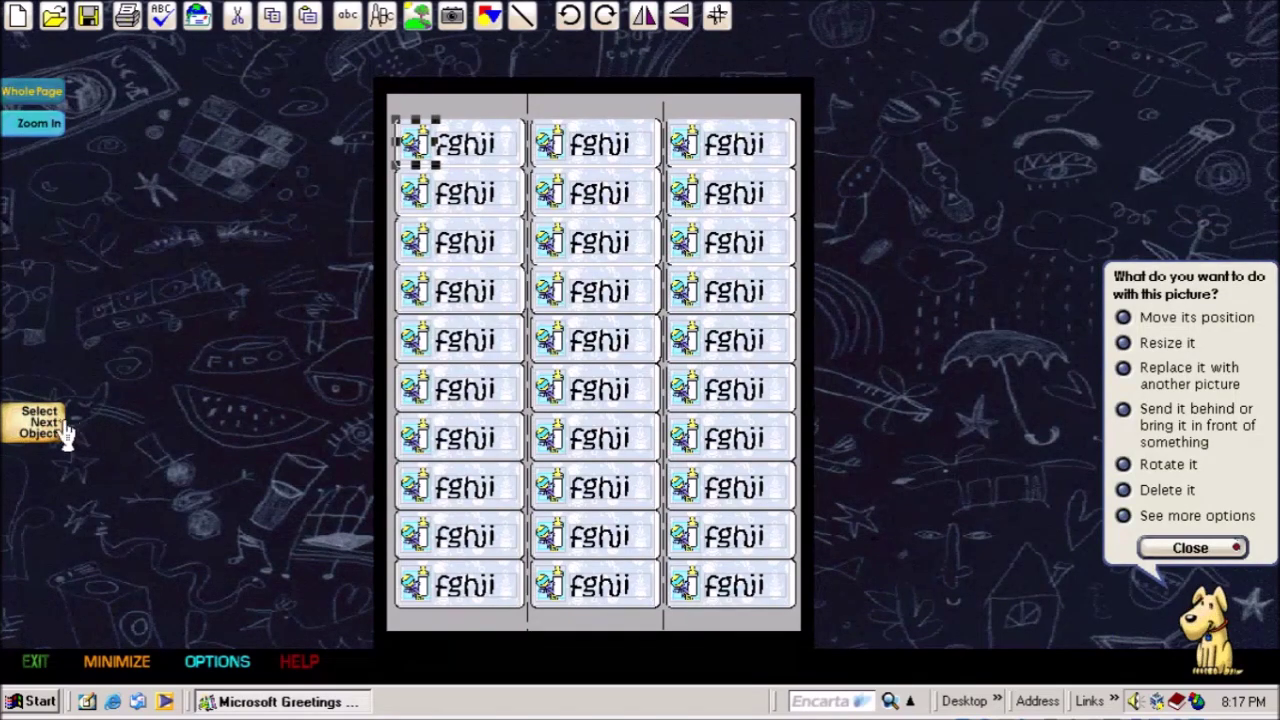
left_click(40, 422)
left_click(40, 423)
left_click(40, 425)
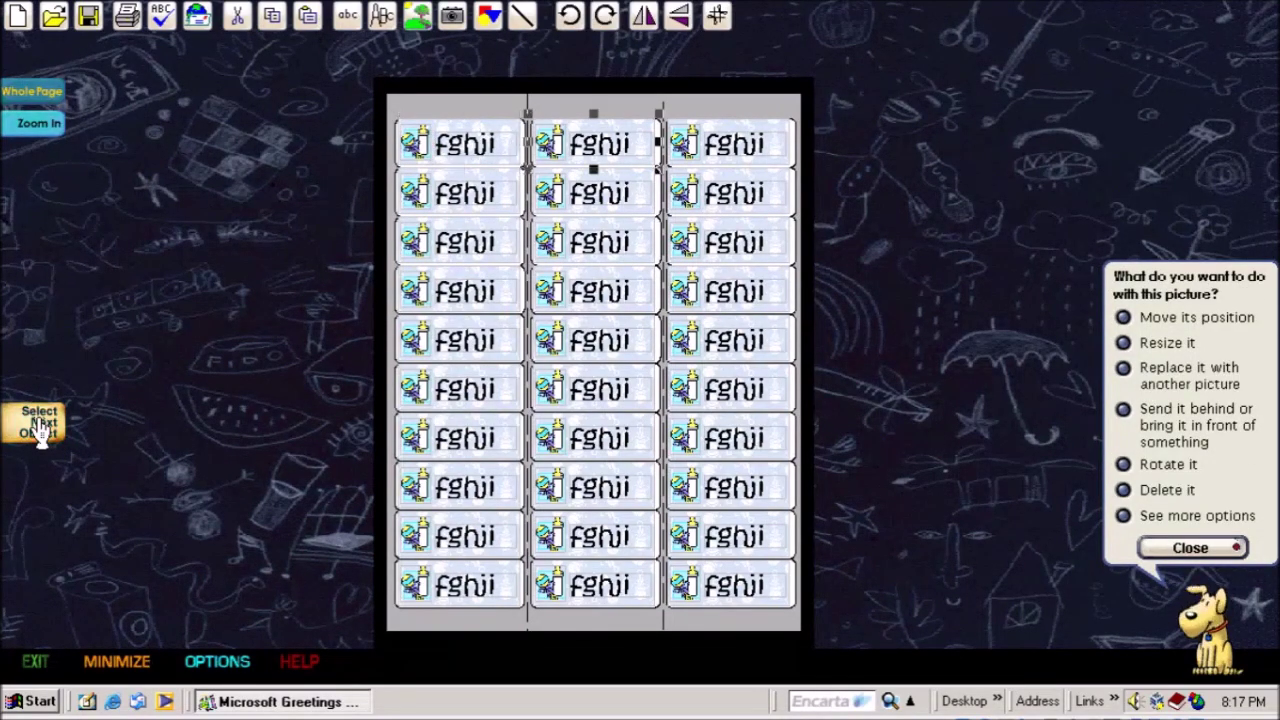
left_click(40, 418)
left_click(40, 420)
left_click(41, 421)
left_click(42, 423)
left_click(43, 424)
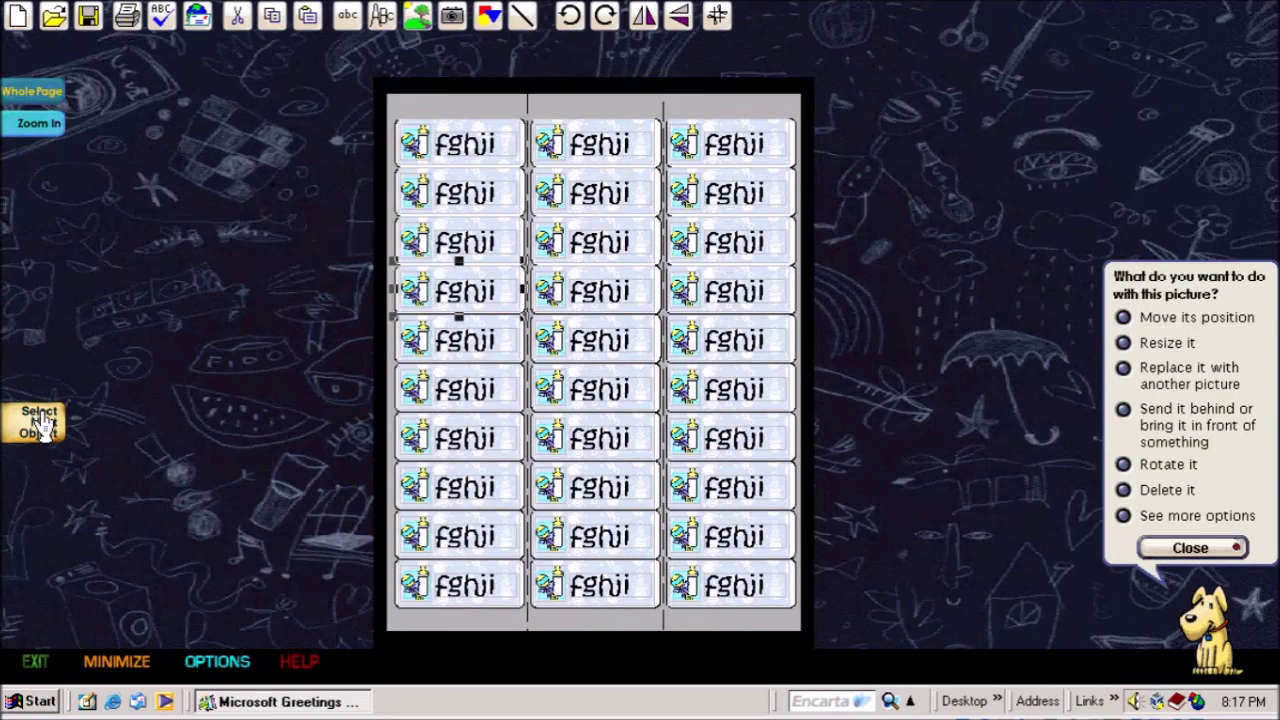
left_click(30, 100)
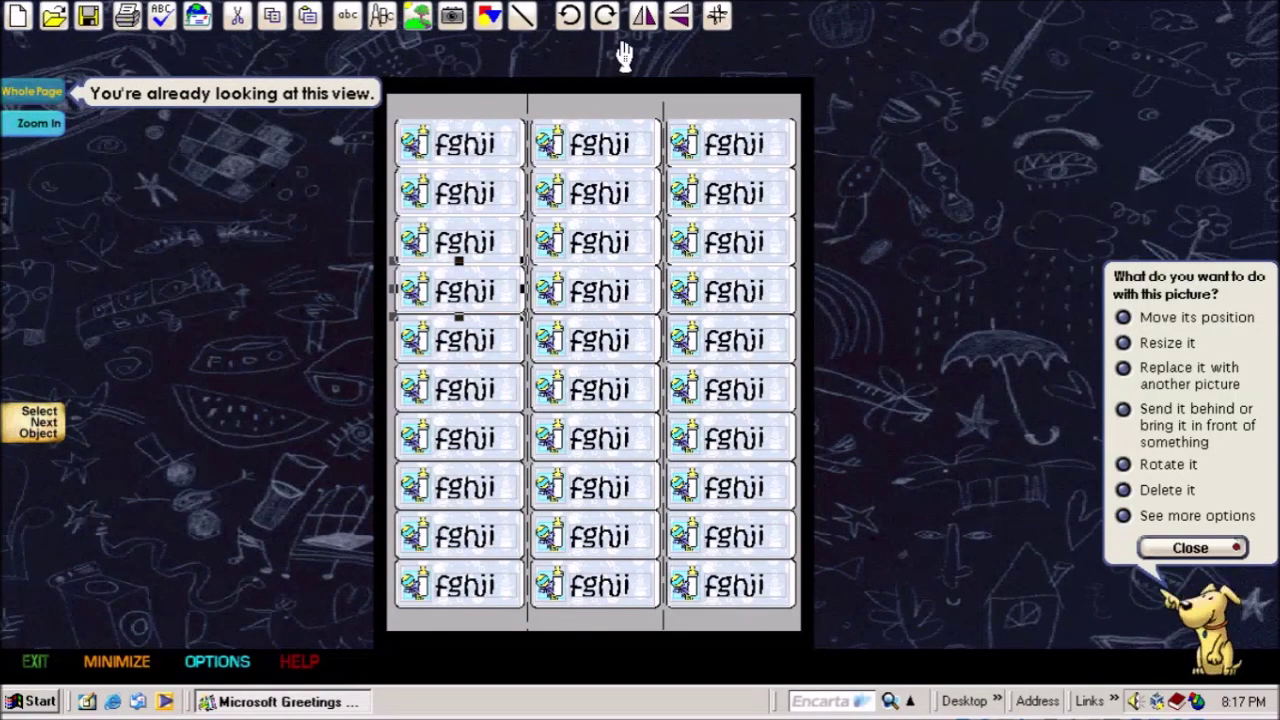
Exit the label project without saving it and relaunch Greetings Workshop to its opening screen.
left_click(35, 662)
left_click(1048, 536)
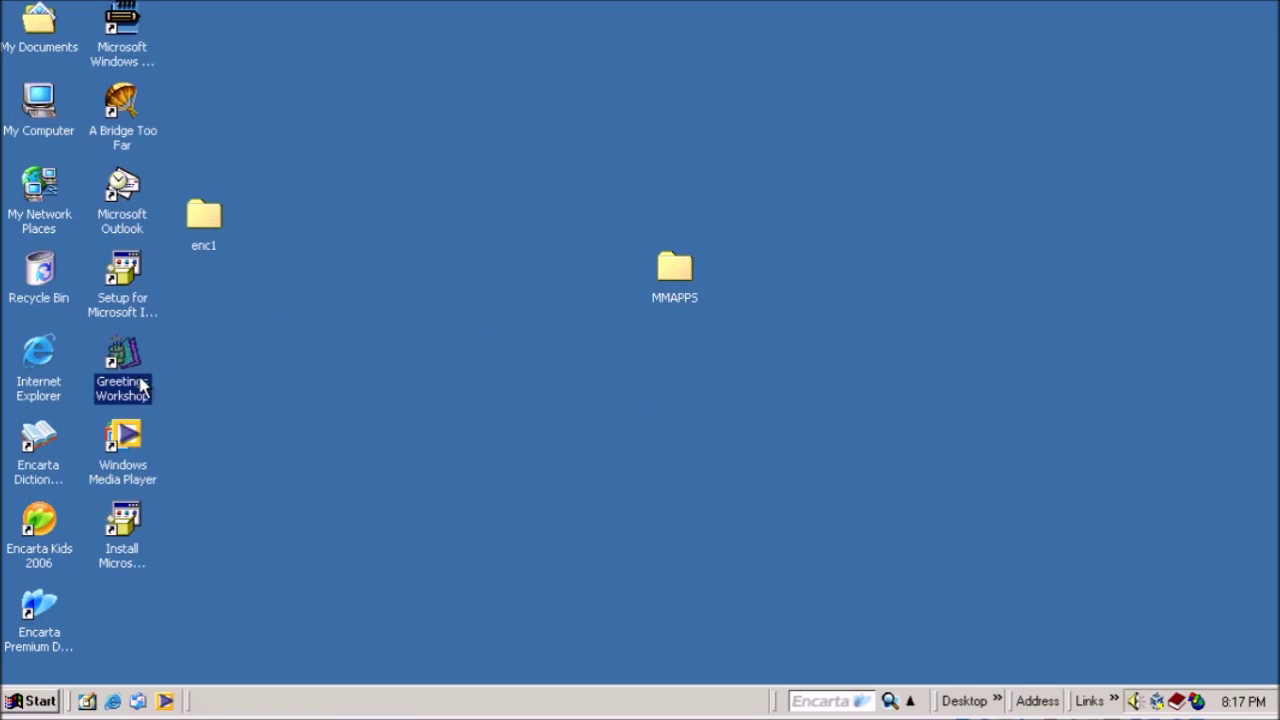
double_click(122, 388)
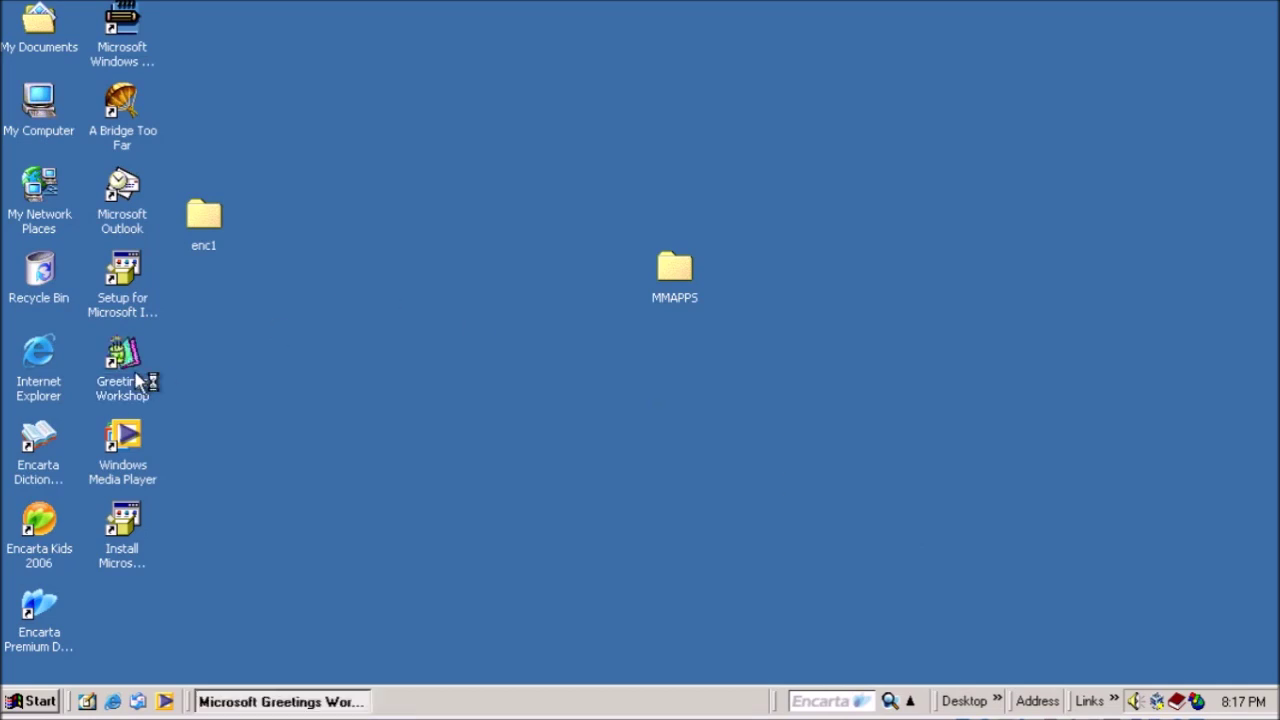
left_click(405, 288)
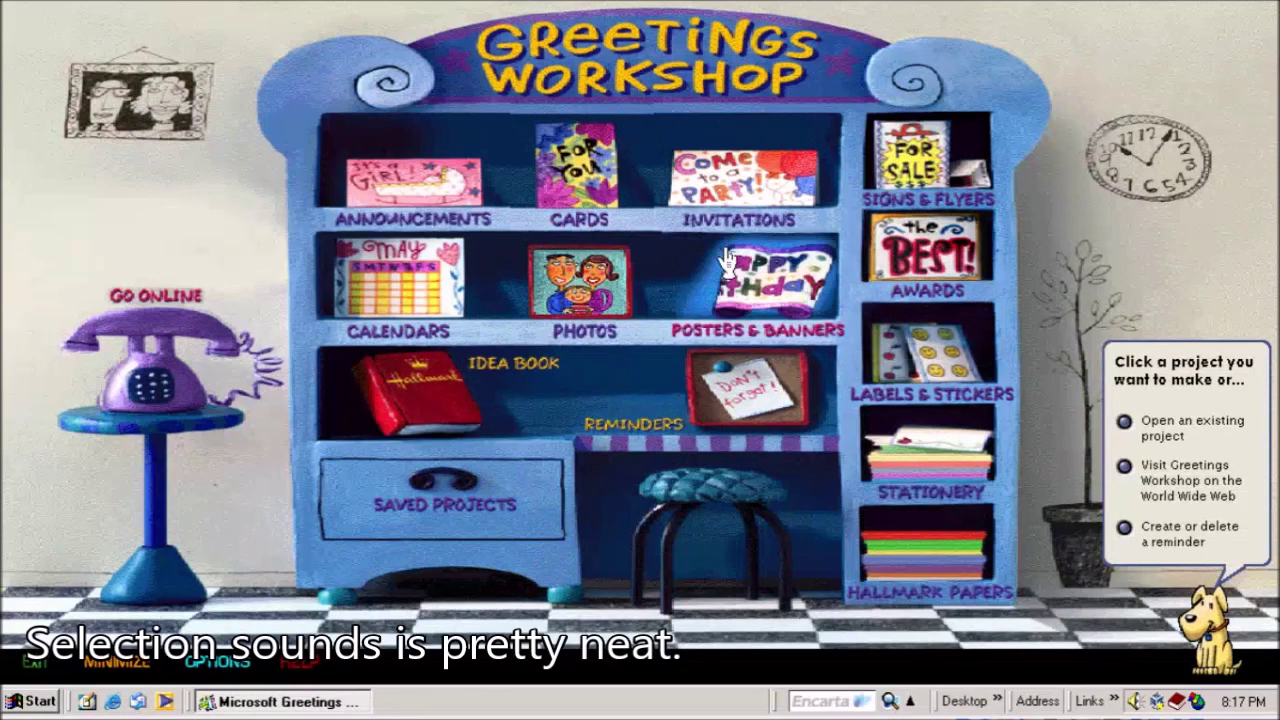
Look at the reminder choices, including deleting a special-occasion reminder, and cancel back to the opening screen.
left_click(665, 385)
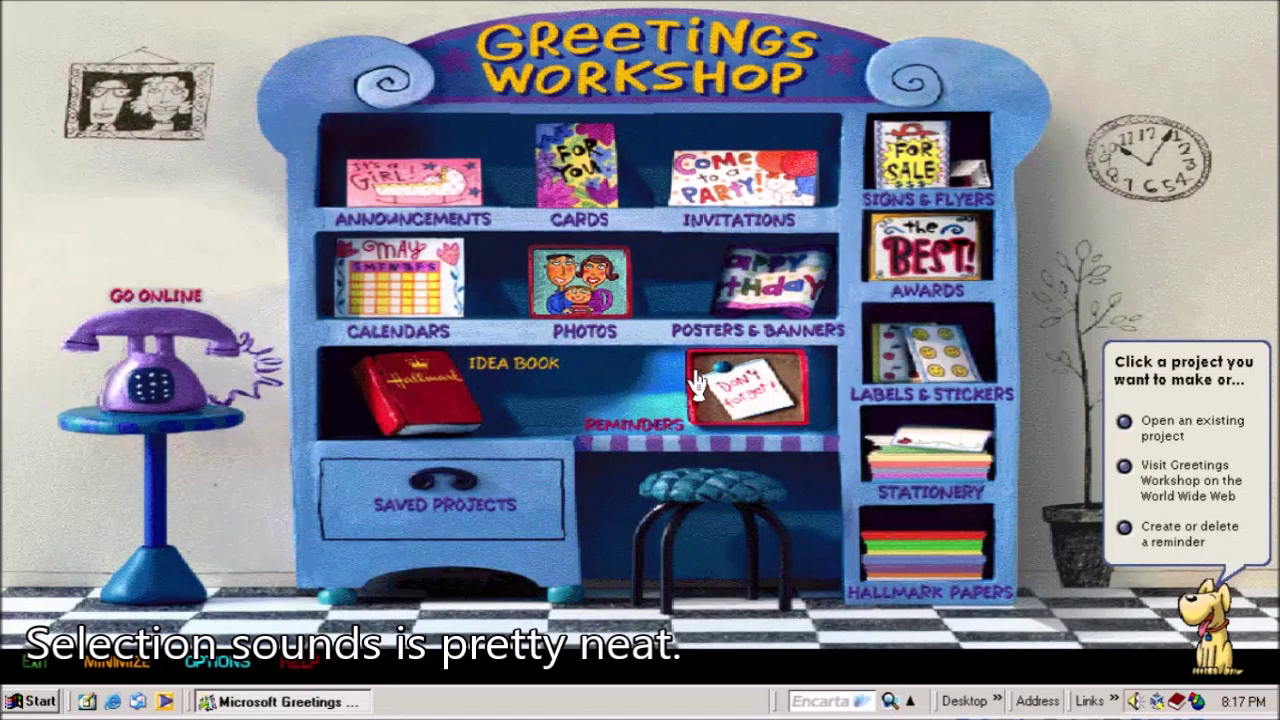
left_click(1095, 538)
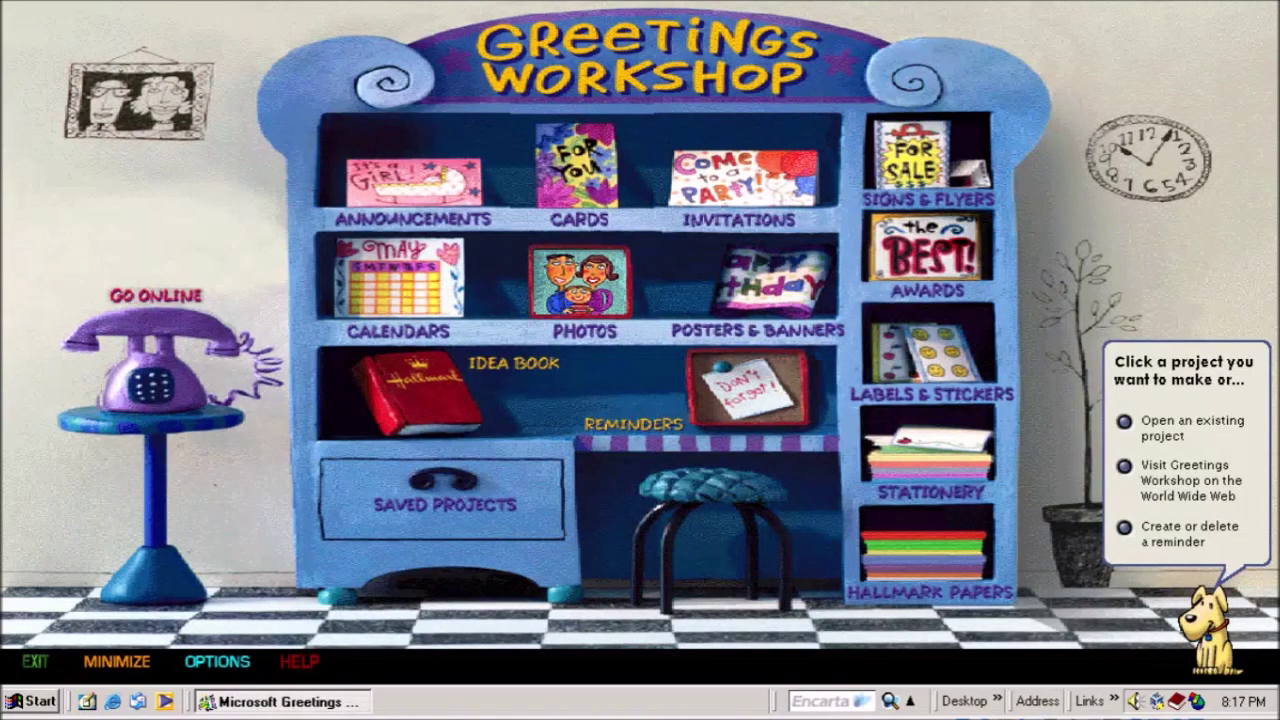
left_click(1124, 530)
left_click(1125, 537)
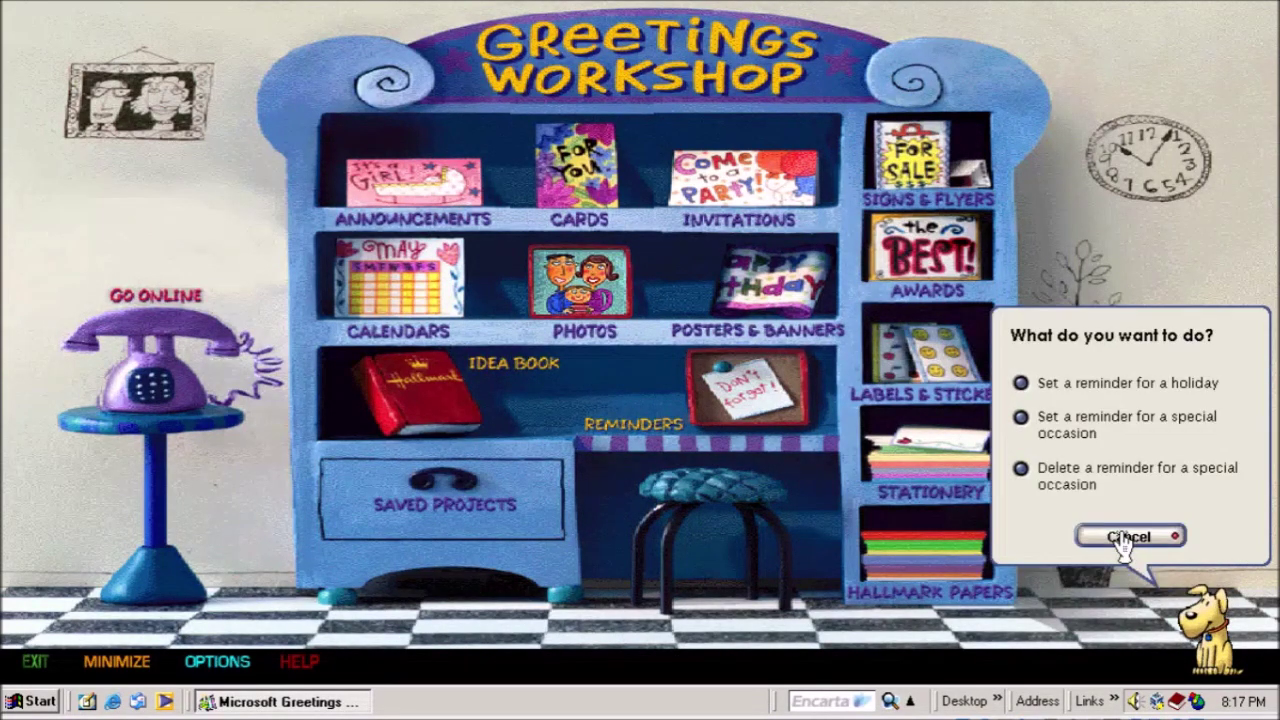
left_click(1122, 532)
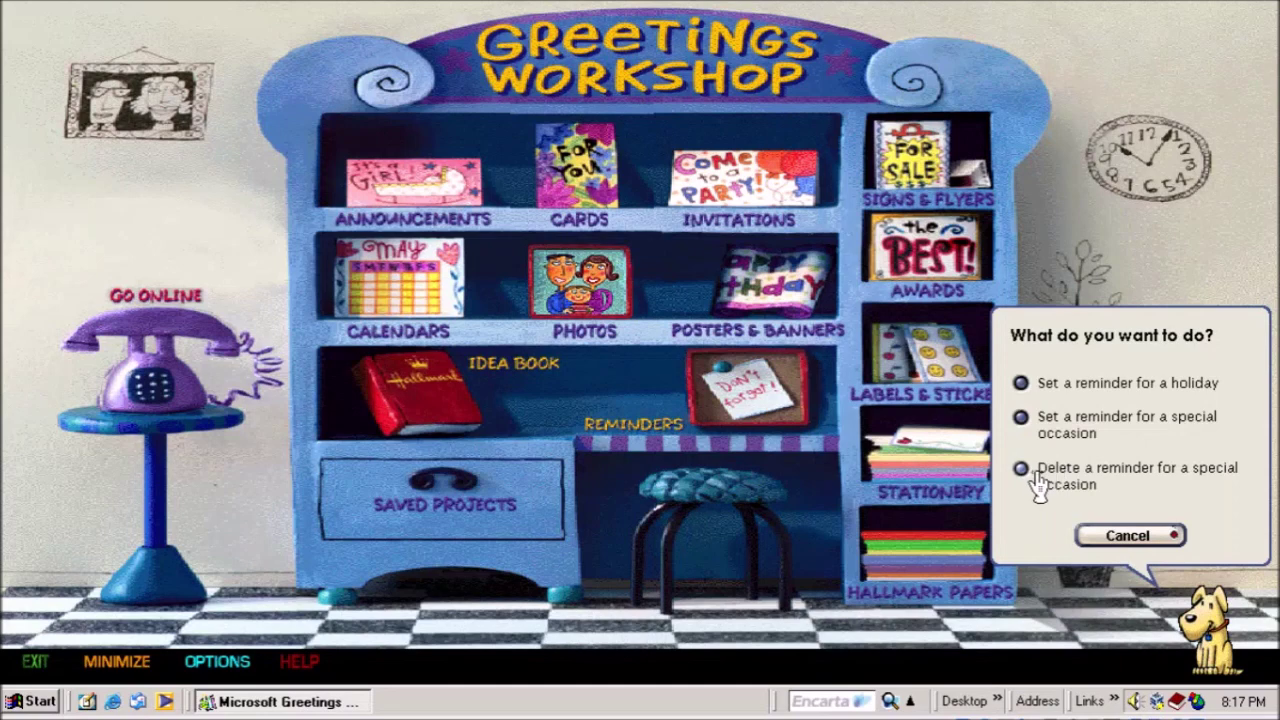
left_click(1037, 482)
left_click(1148, 541)
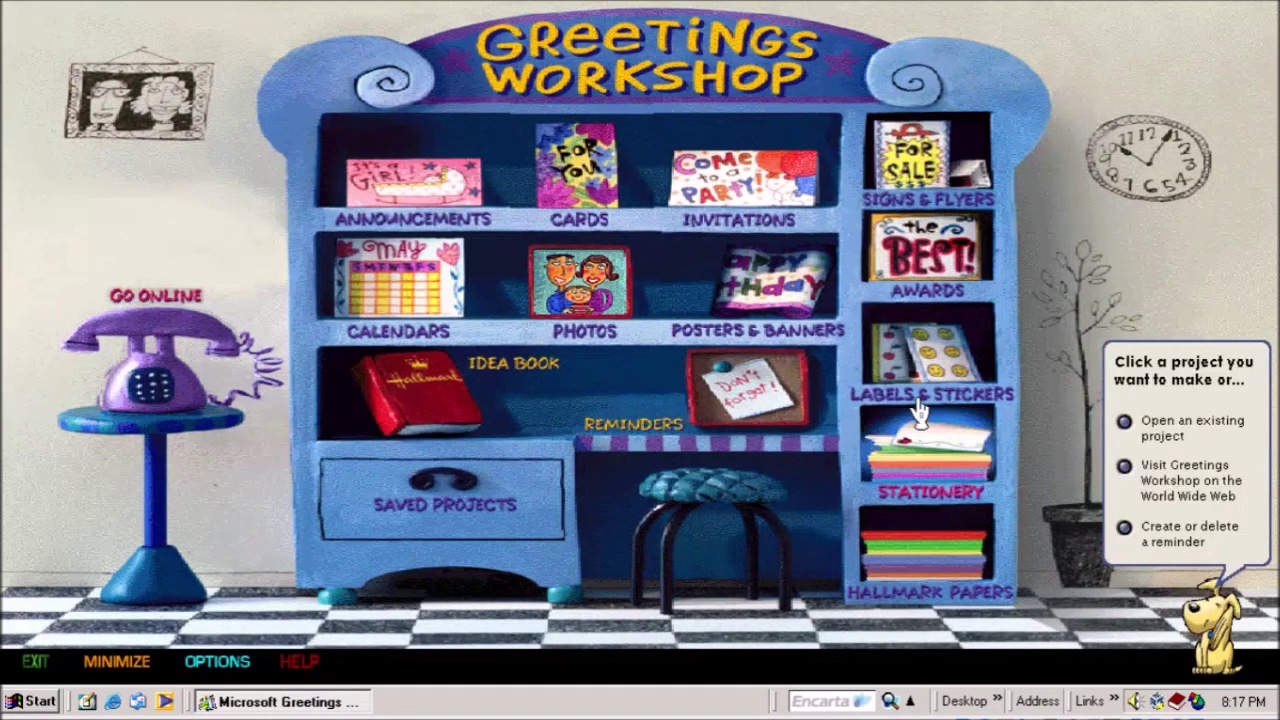
Start a predesigned banner project from the Add-on Packs category with the family reunion design.
left_click(750, 330)
left_click(652, 340)
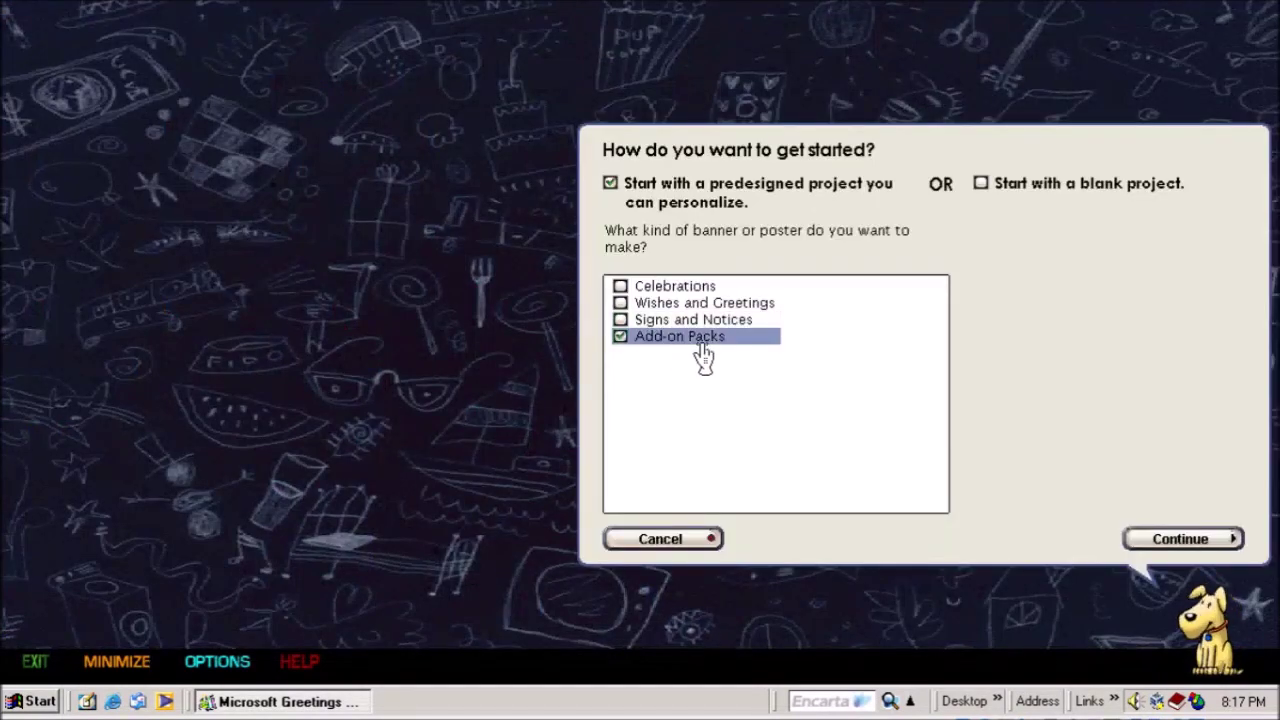
left_click(1168, 540)
left_click(1168, 541)
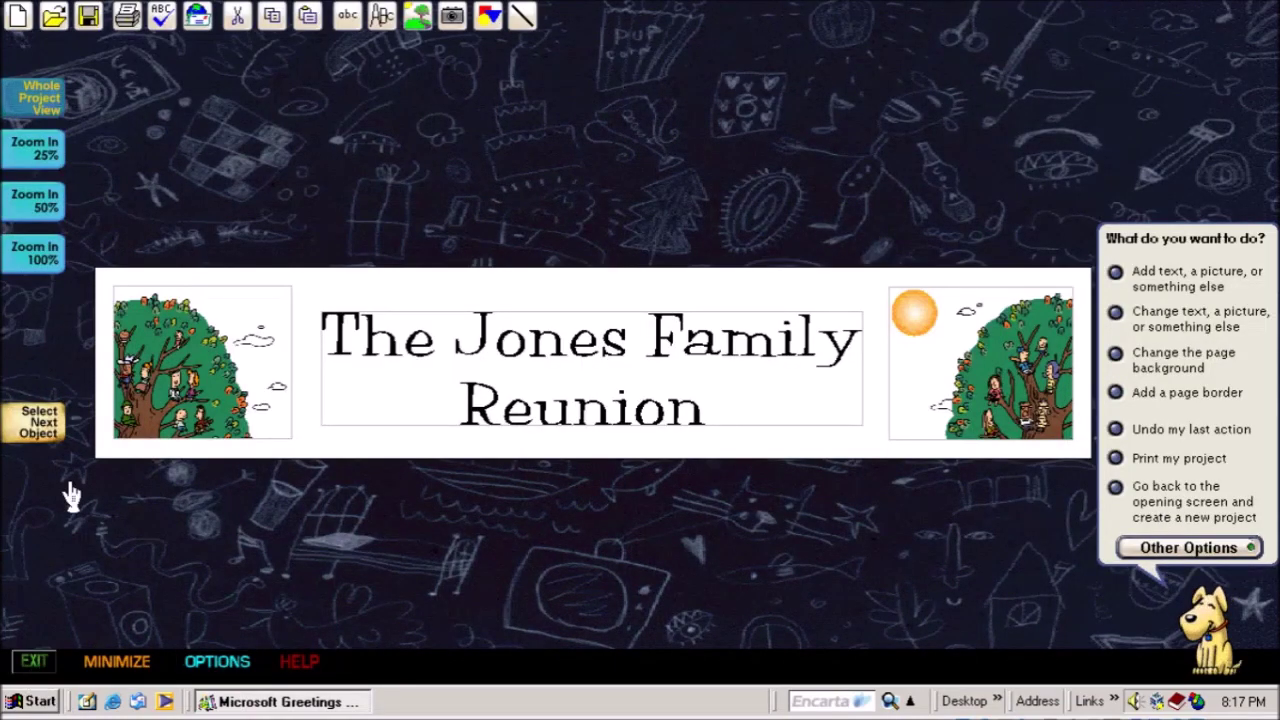
Move the tree picture at the banner's left end further left, past the banner's edge, and deselect it.
left_click(14, 253)
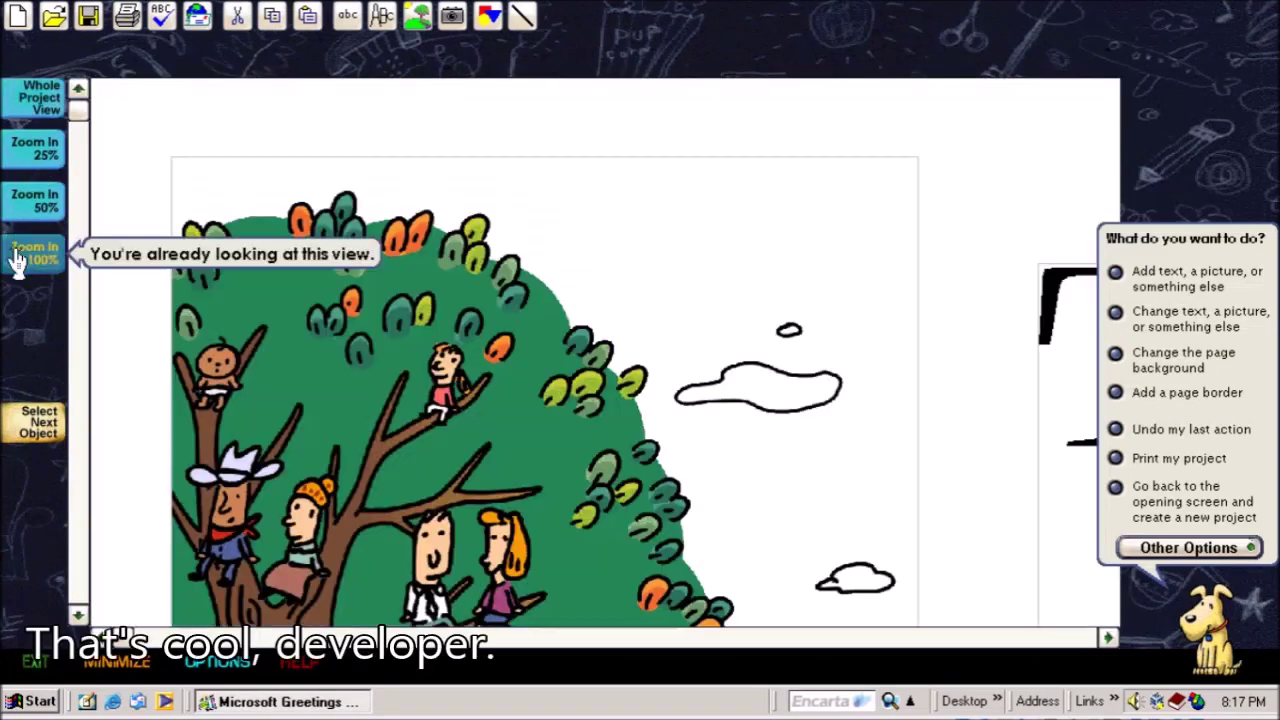
left_click(30, 196)
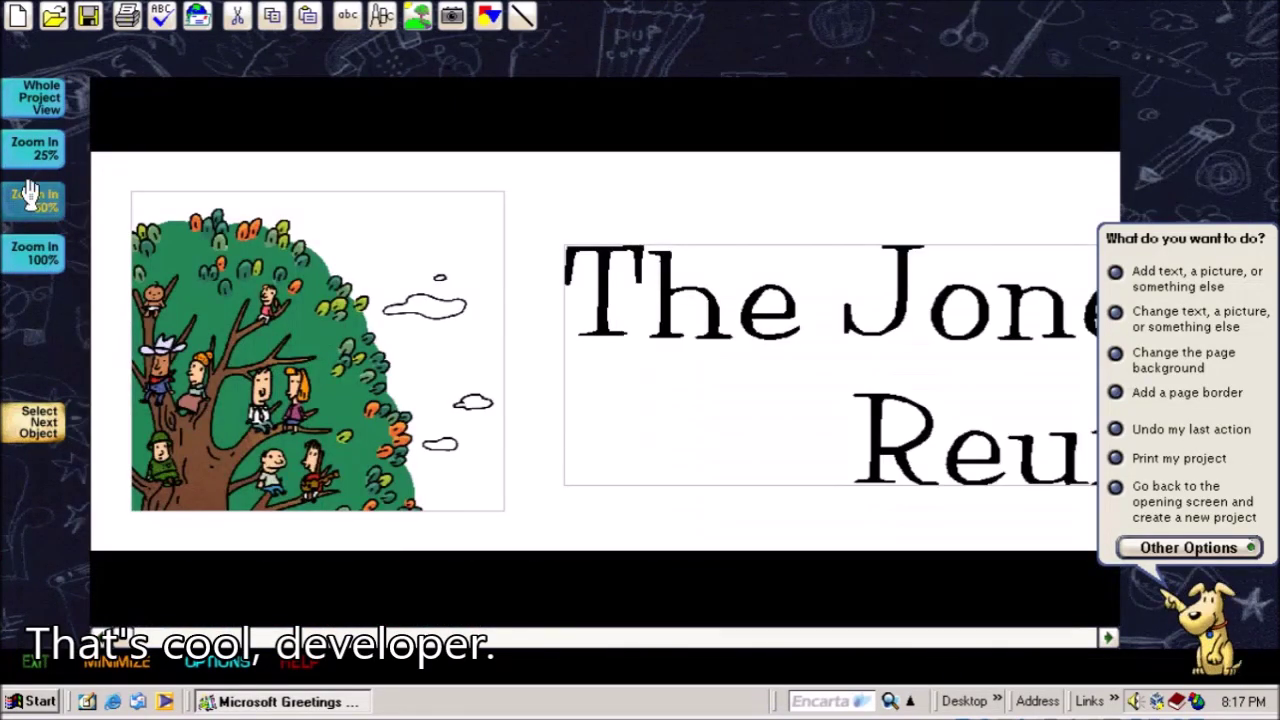
left_click(30, 150)
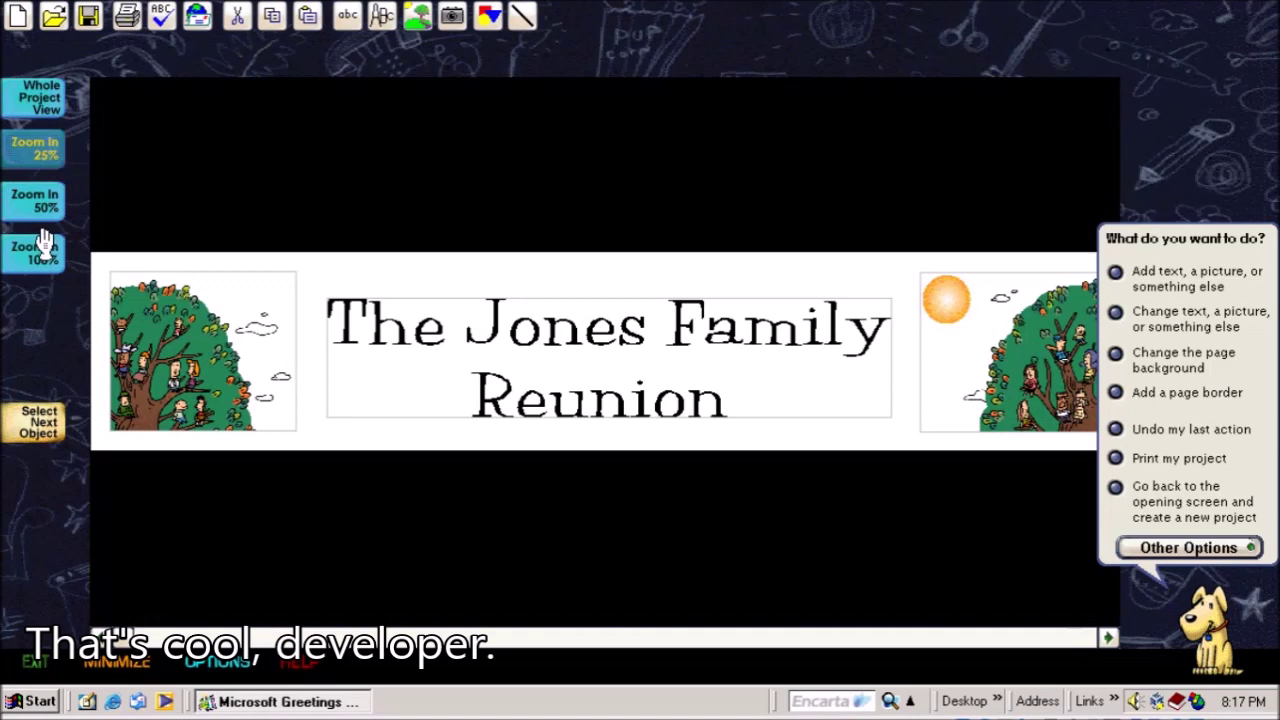
left_click(40, 254)
left_click_drag(428, 414, 250, 405)
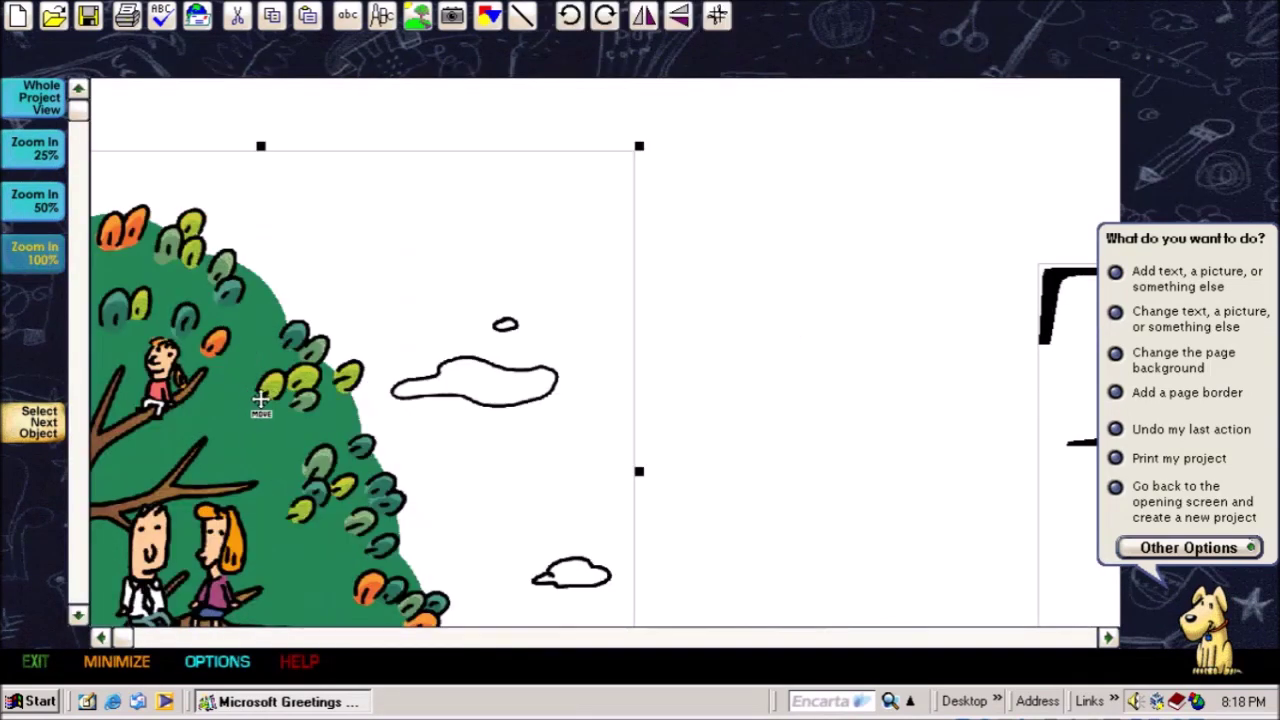
left_click(608, 430)
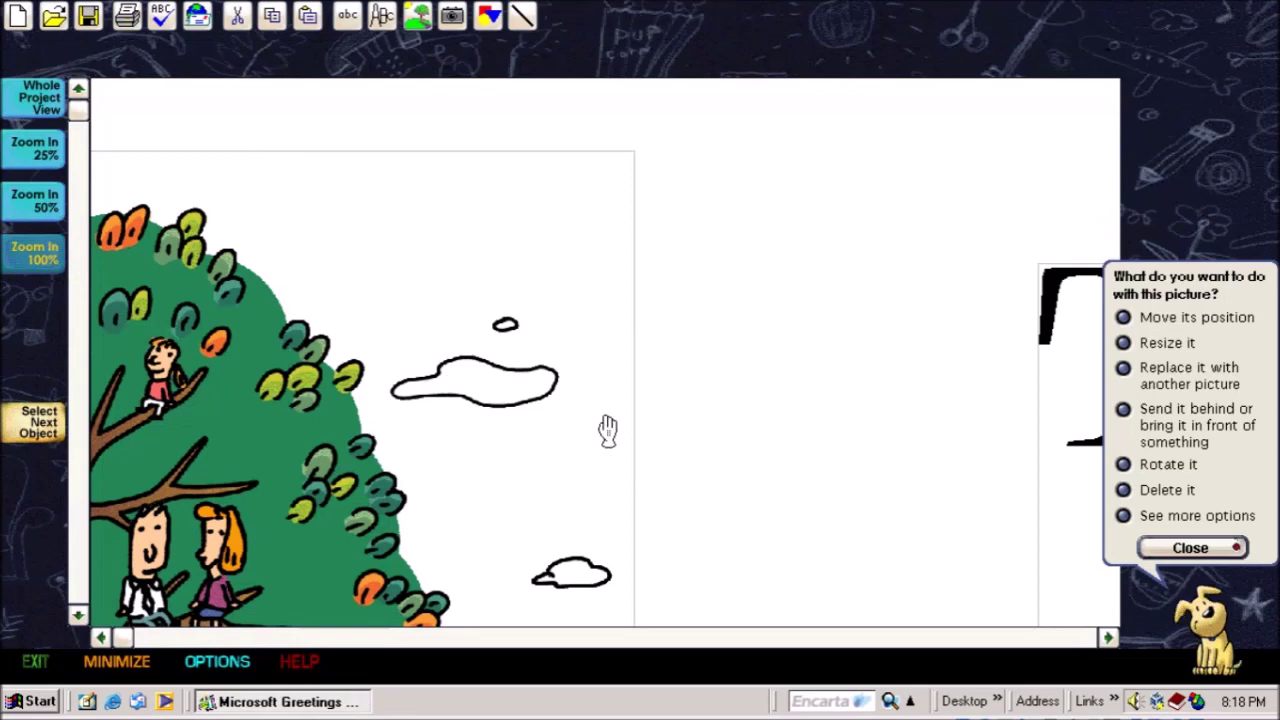
Check the rest of the banner, close it without saving and return to the project selection.
left_click(917, 640)
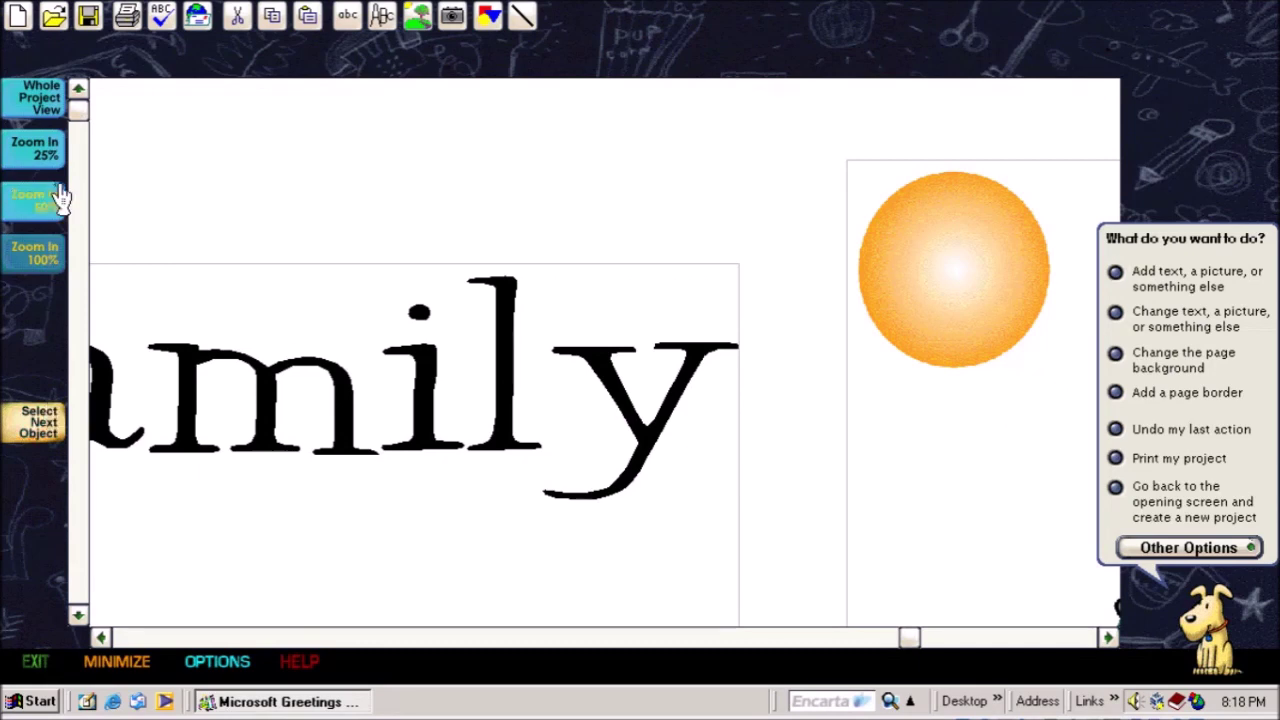
left_click(38, 98)
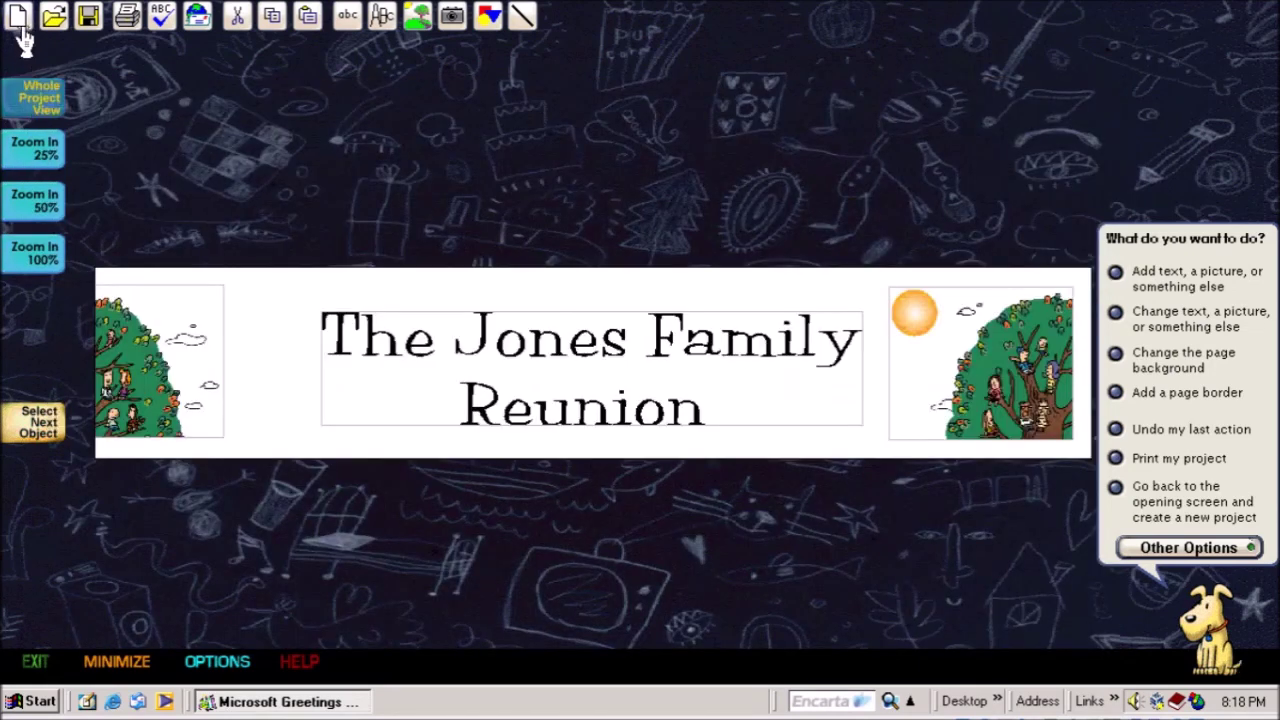
left_click(22, 28)
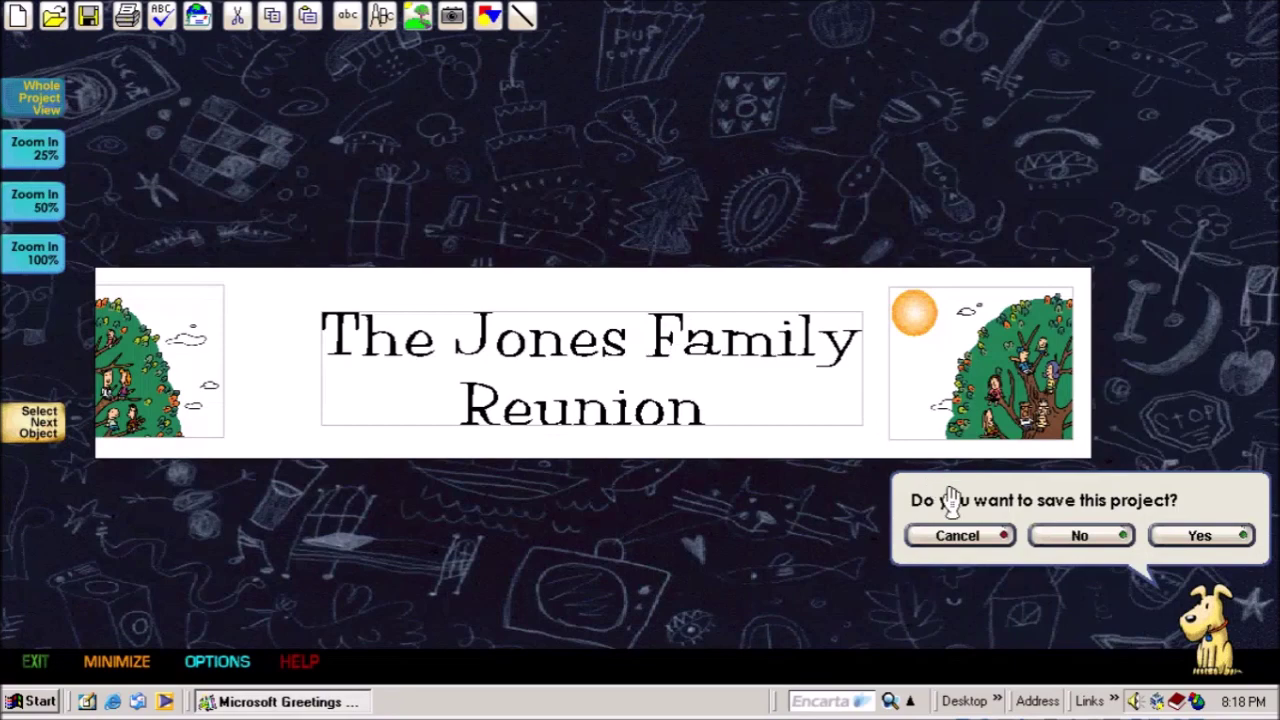
left_click(1050, 537)
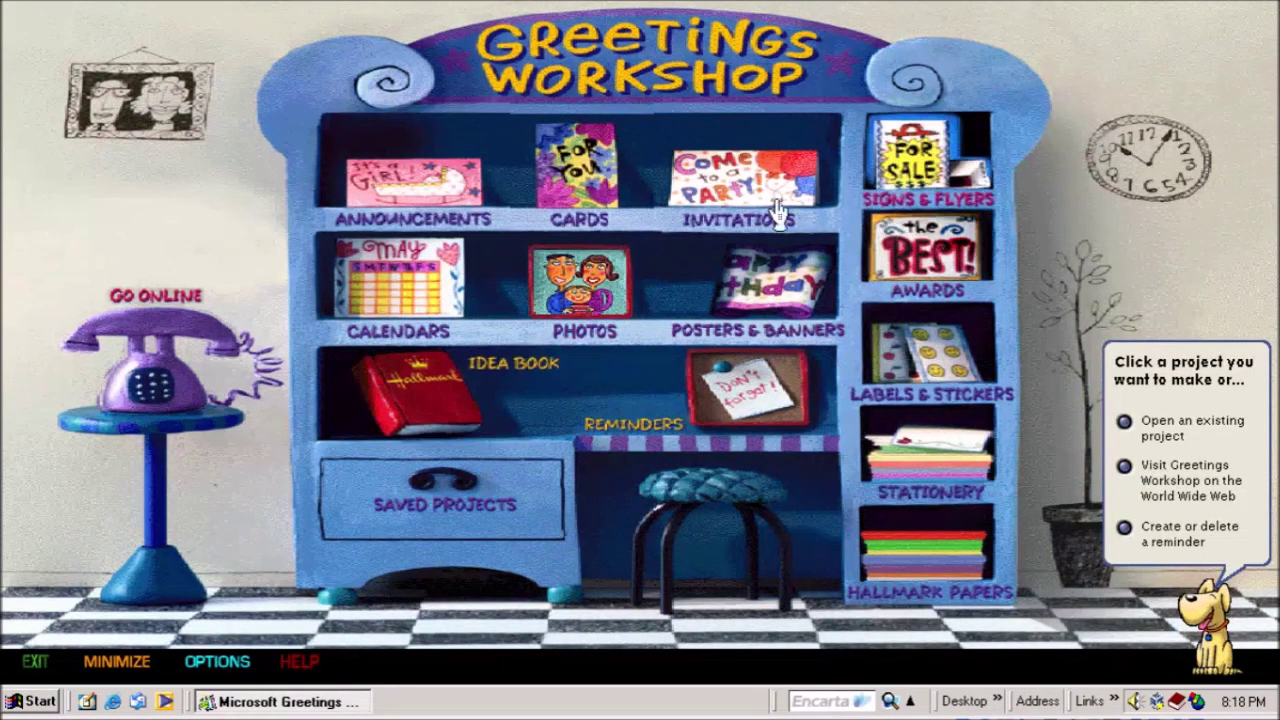
Look at the photo project designs, cancel them, and open the Add-on Packs category of predesigned signs and flyers.
left_click(605, 270)
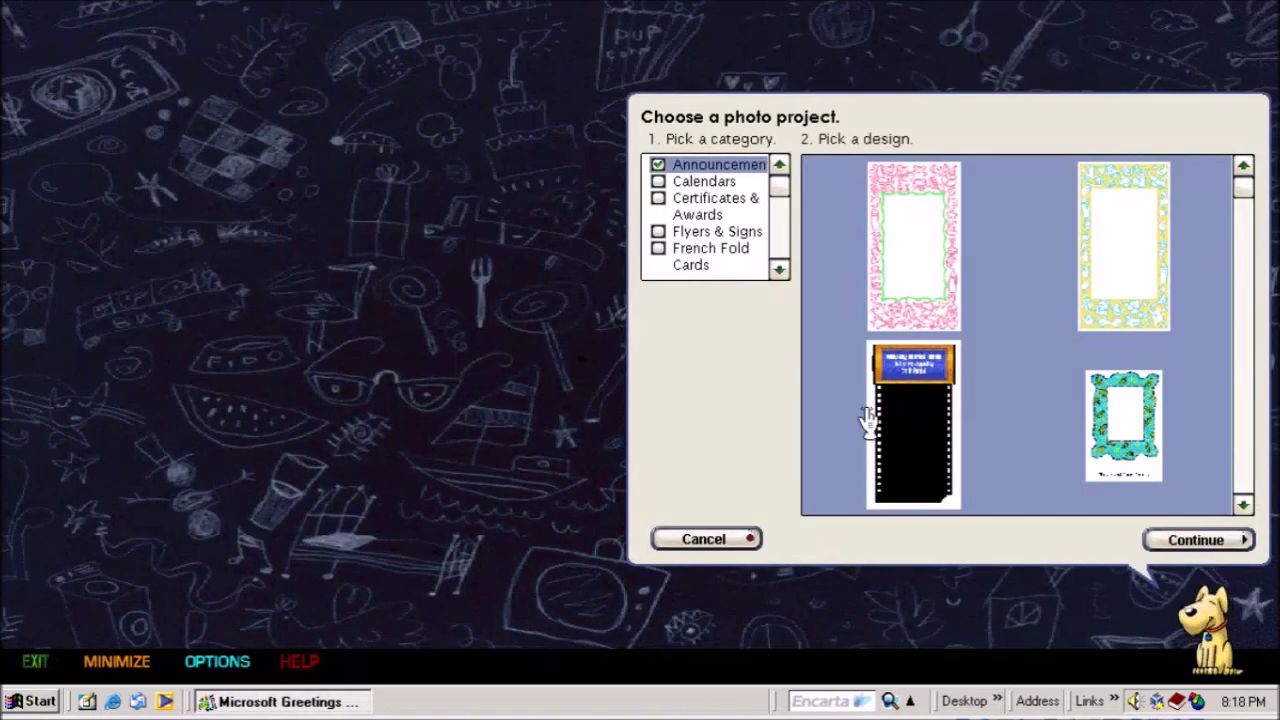
left_click(714, 541)
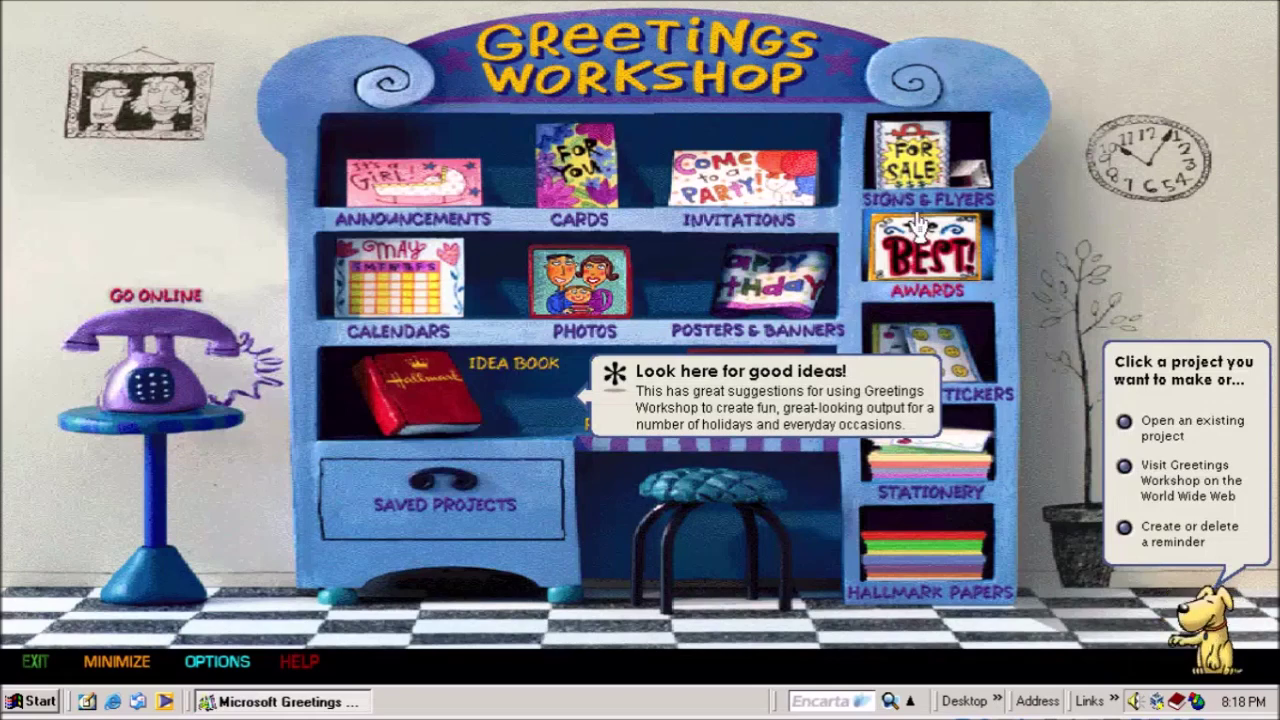
left_click(920, 162)
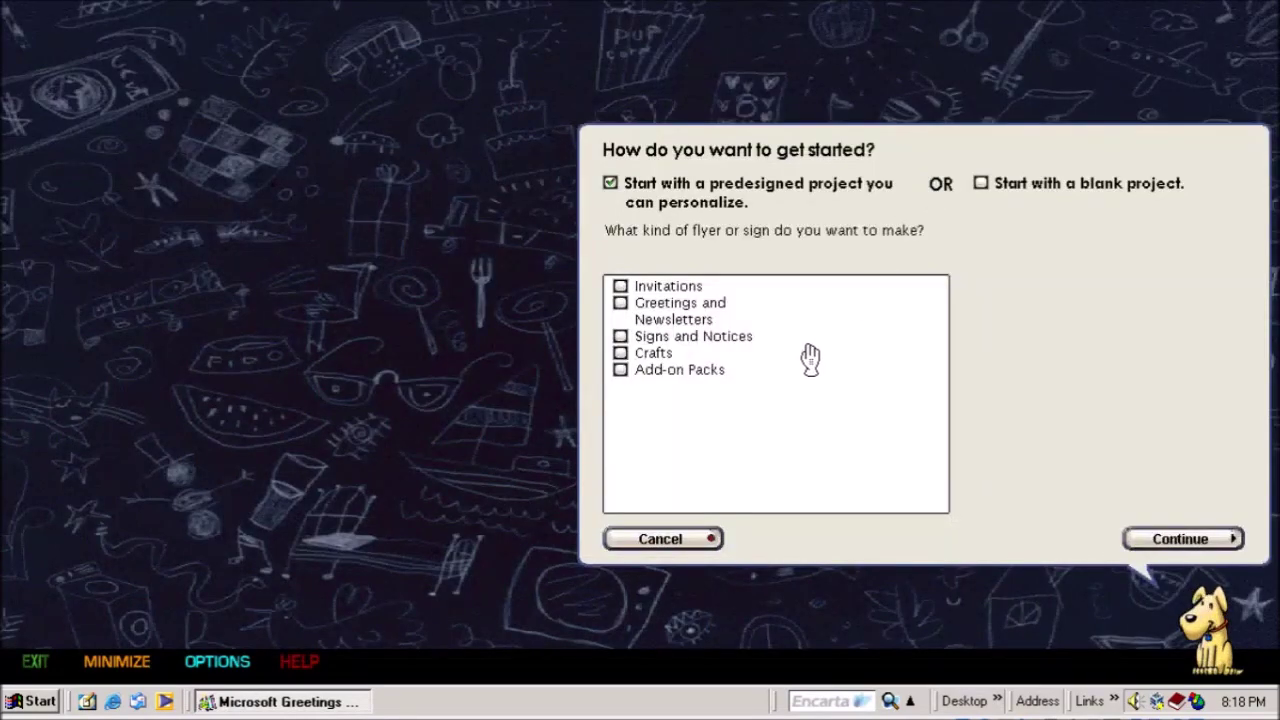
left_click(680, 371)
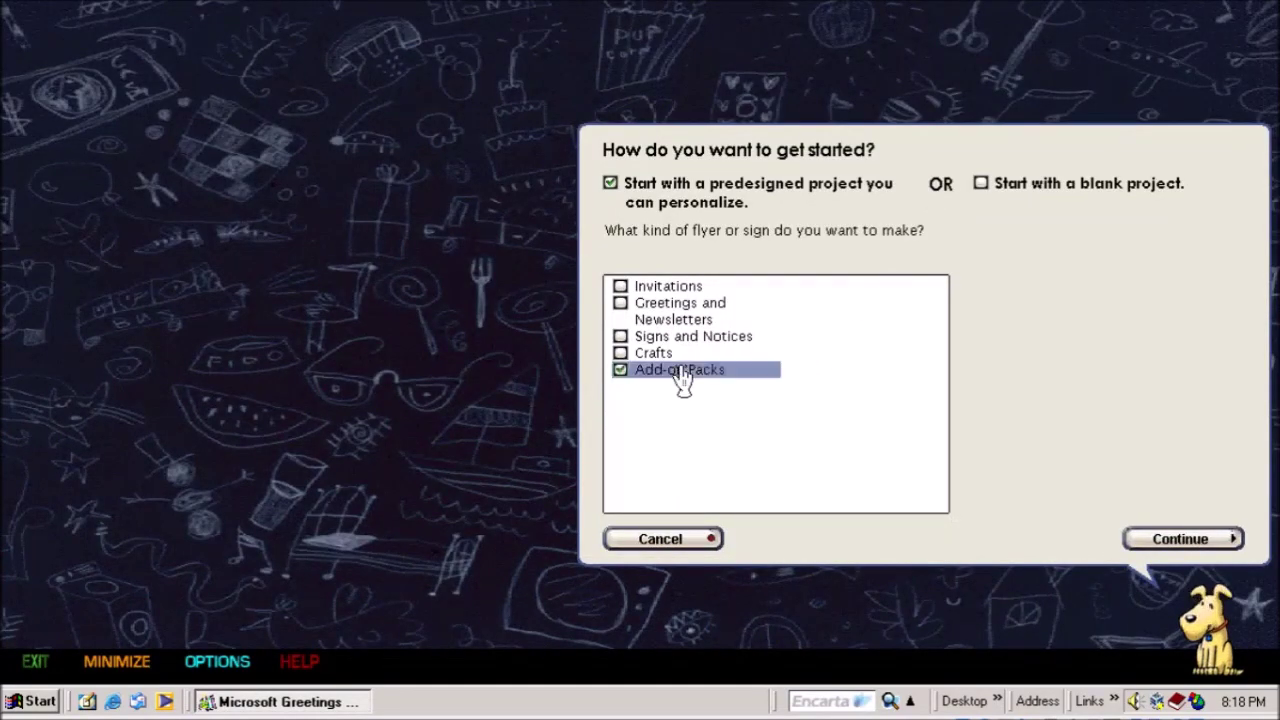
left_click(1205, 539)
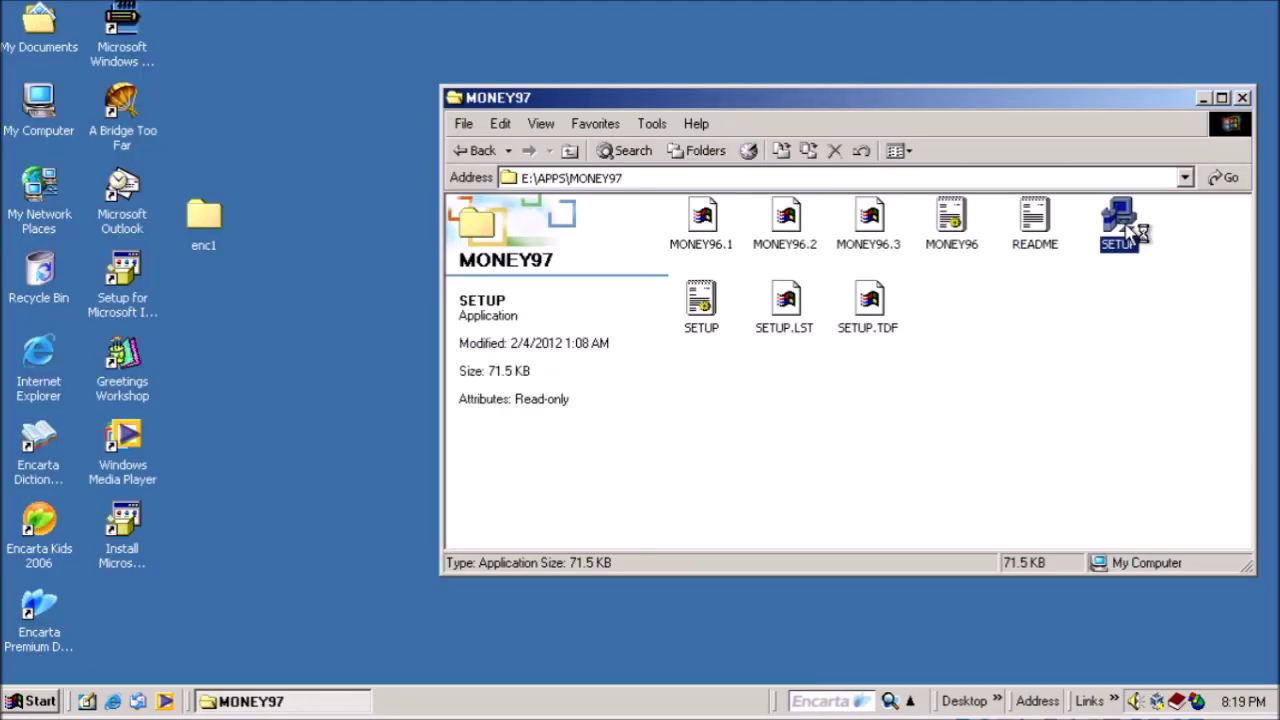
Launch SETUP from the E:\APPS\MONEY97 folder, then return to the folder and check the details of its MONEY96 files.
double_click(1120, 228)
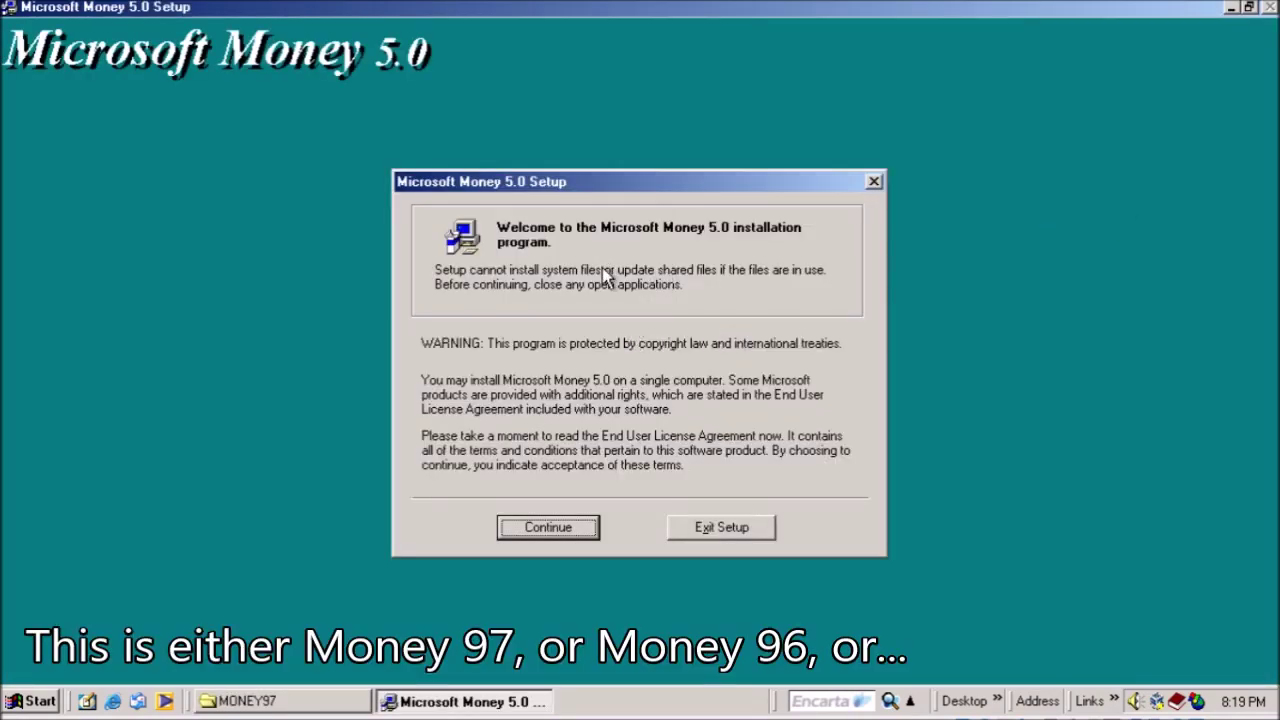
left_click(345, 698)
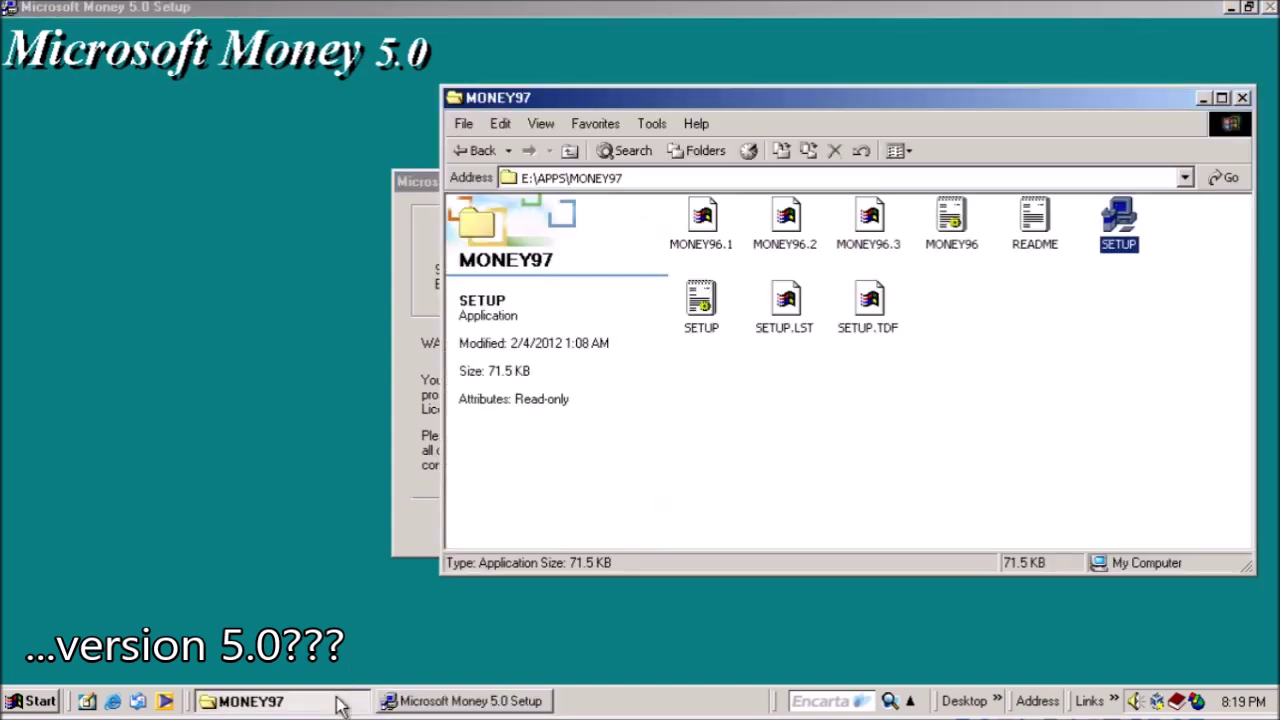
left_click(708, 243)
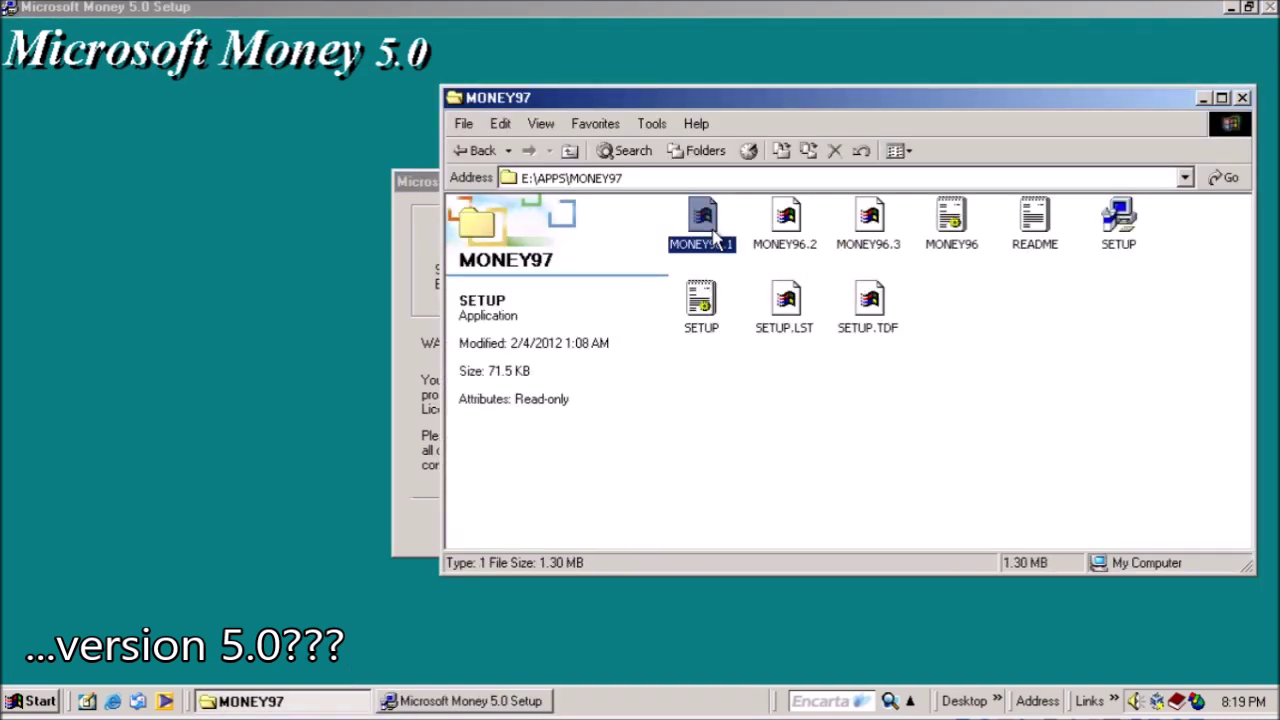
left_click(775, 240)
left_click(870, 232)
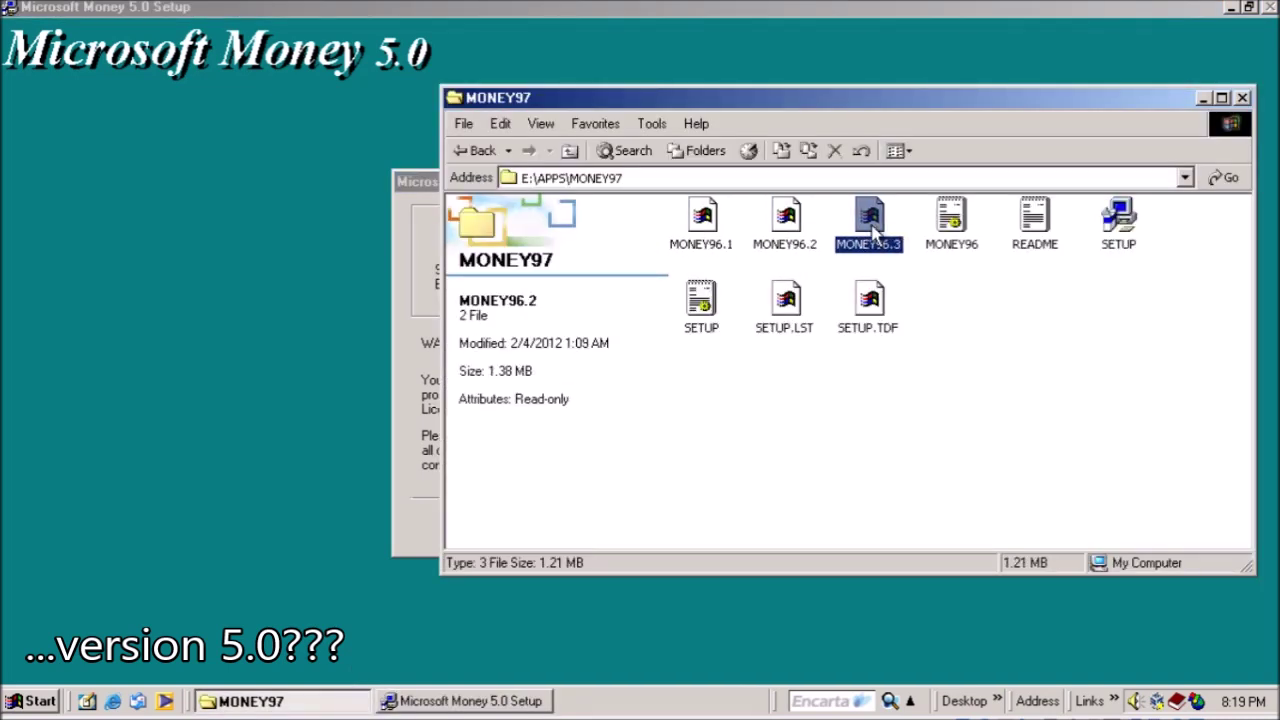
left_click(968, 242)
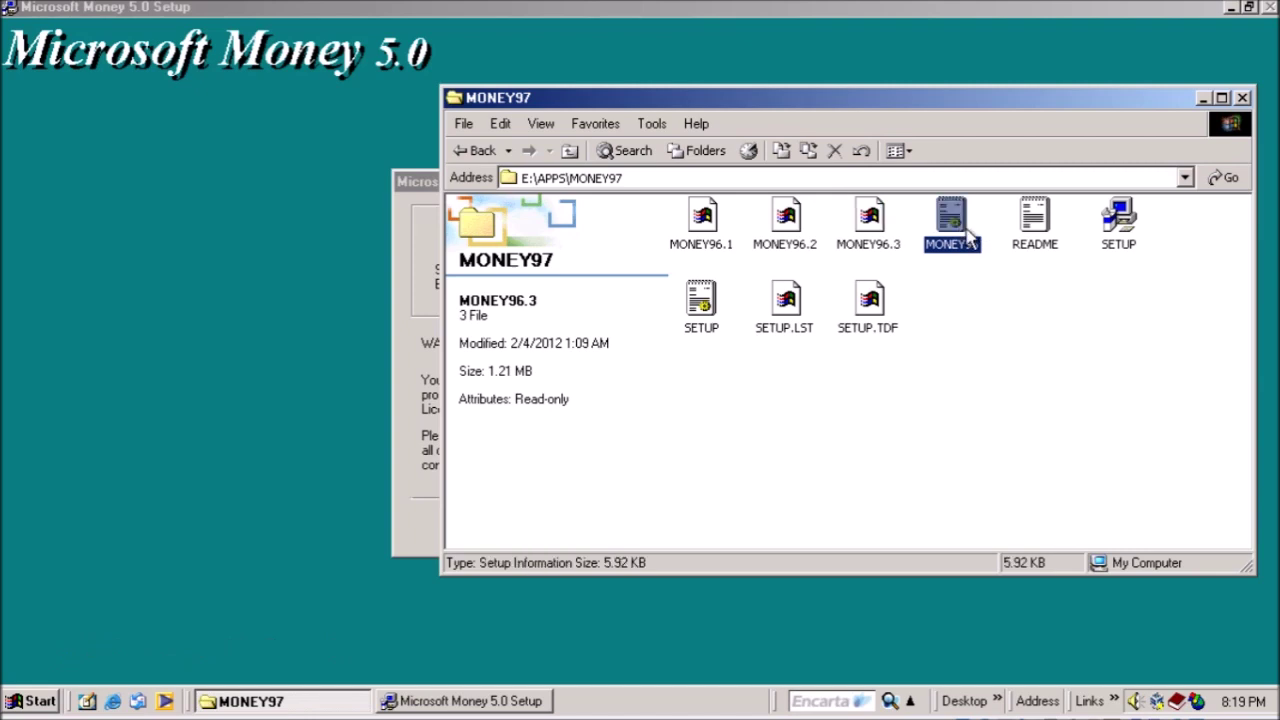
Open the README in the MONEY97 folder, skim it to the printer drivers section, and close it.
left_click(1030, 238)
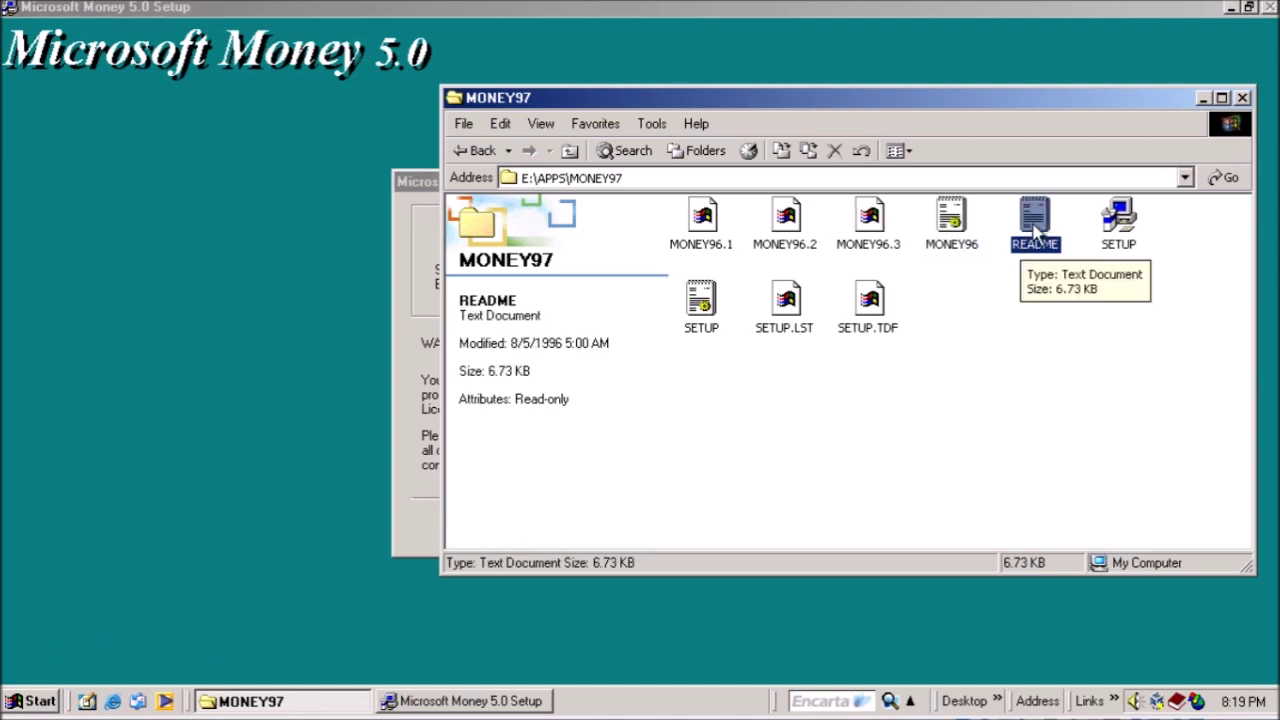
double_click(1035, 228)
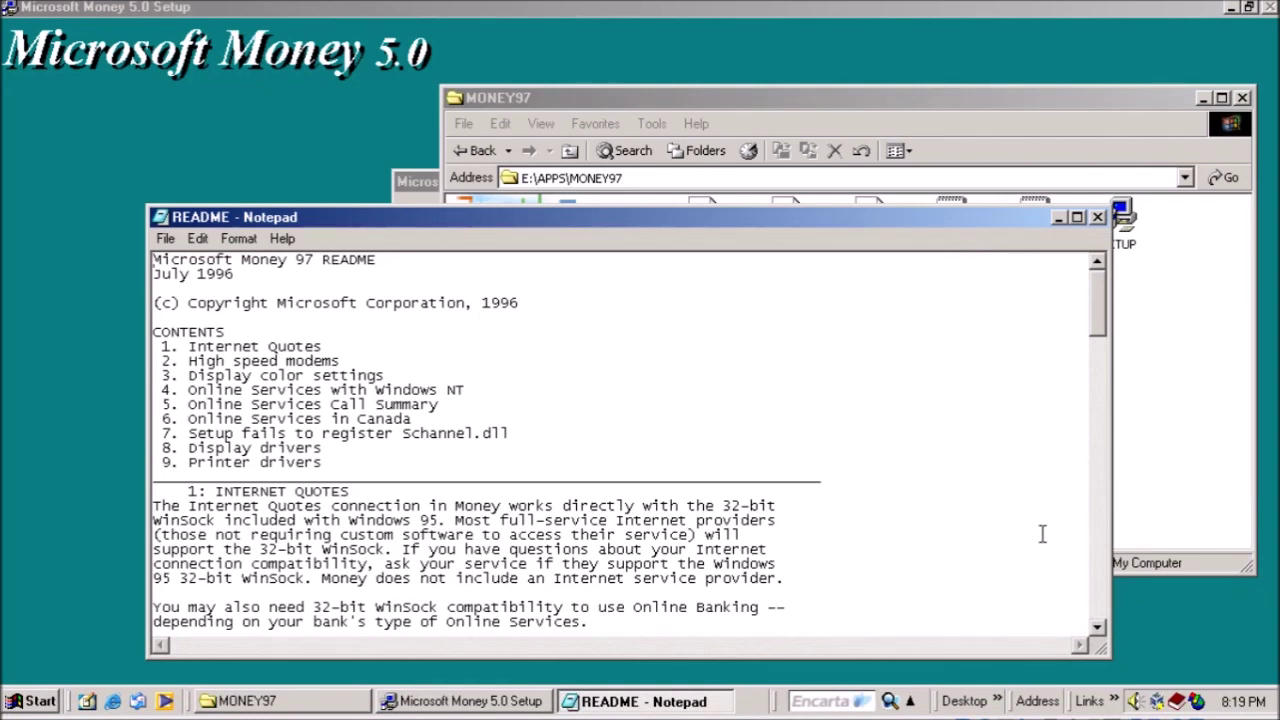
left_click(1097, 552)
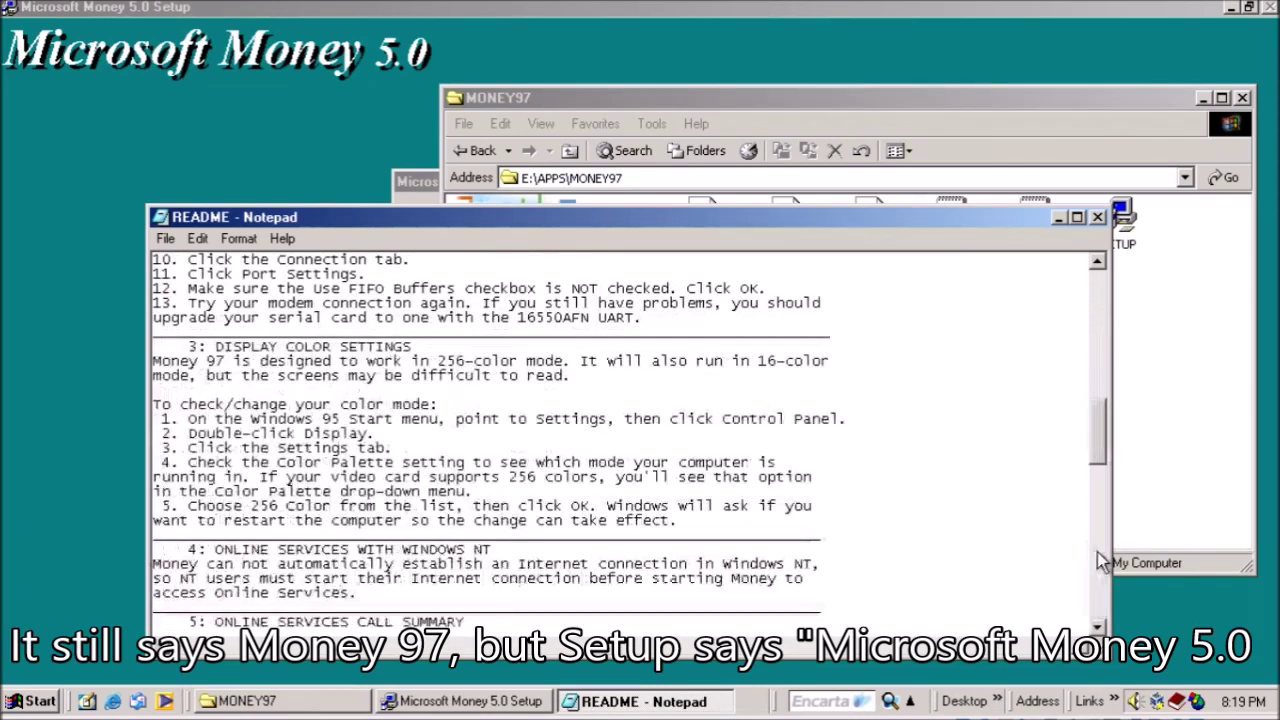
left_click_drag(1097, 552, 1105, 583)
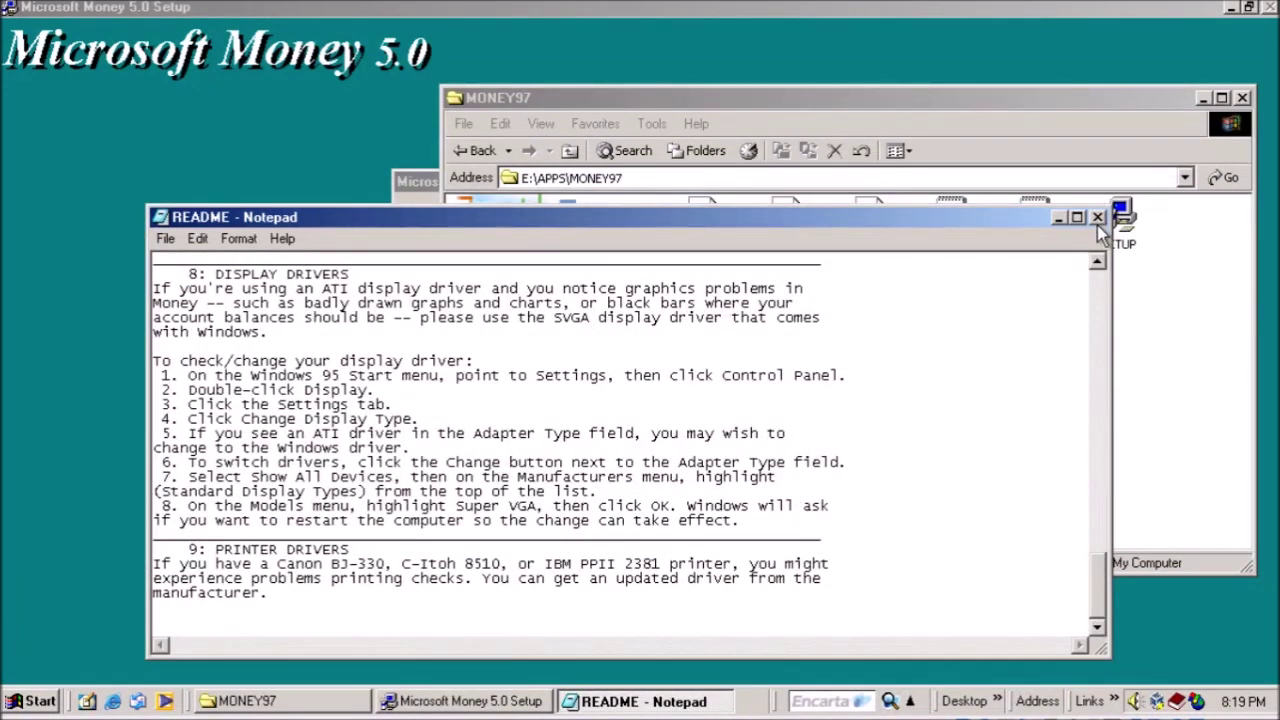
left_click(1103, 287)
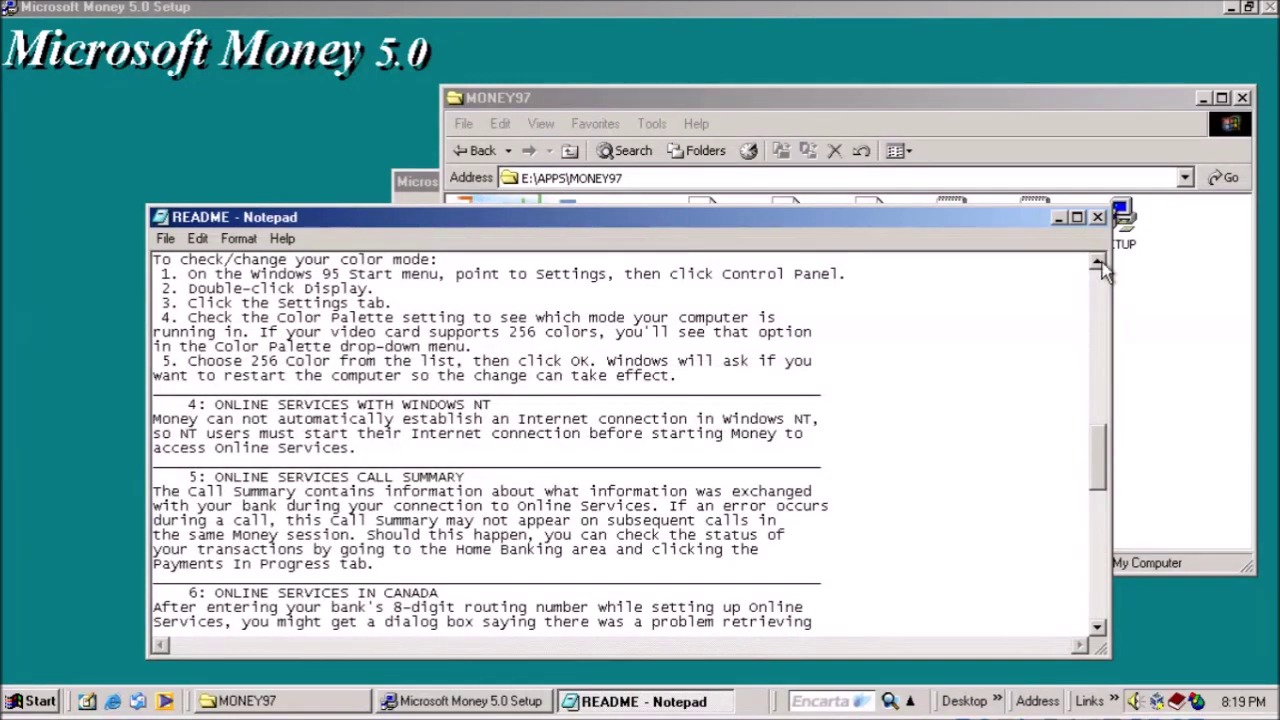
left_click(1099, 216)
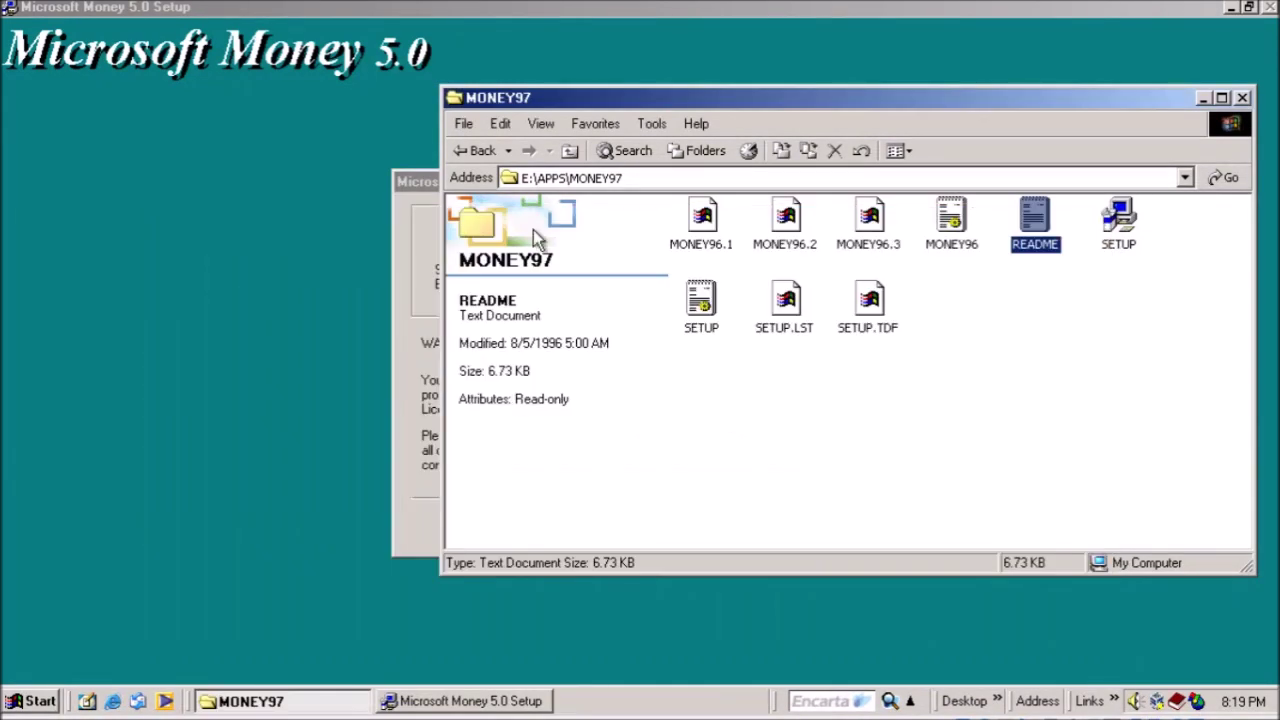
Return to the Microsoft Money setup, accept its terms, enter 7 as the registered name and acknowledge the product ID.
left_click(370, 222)
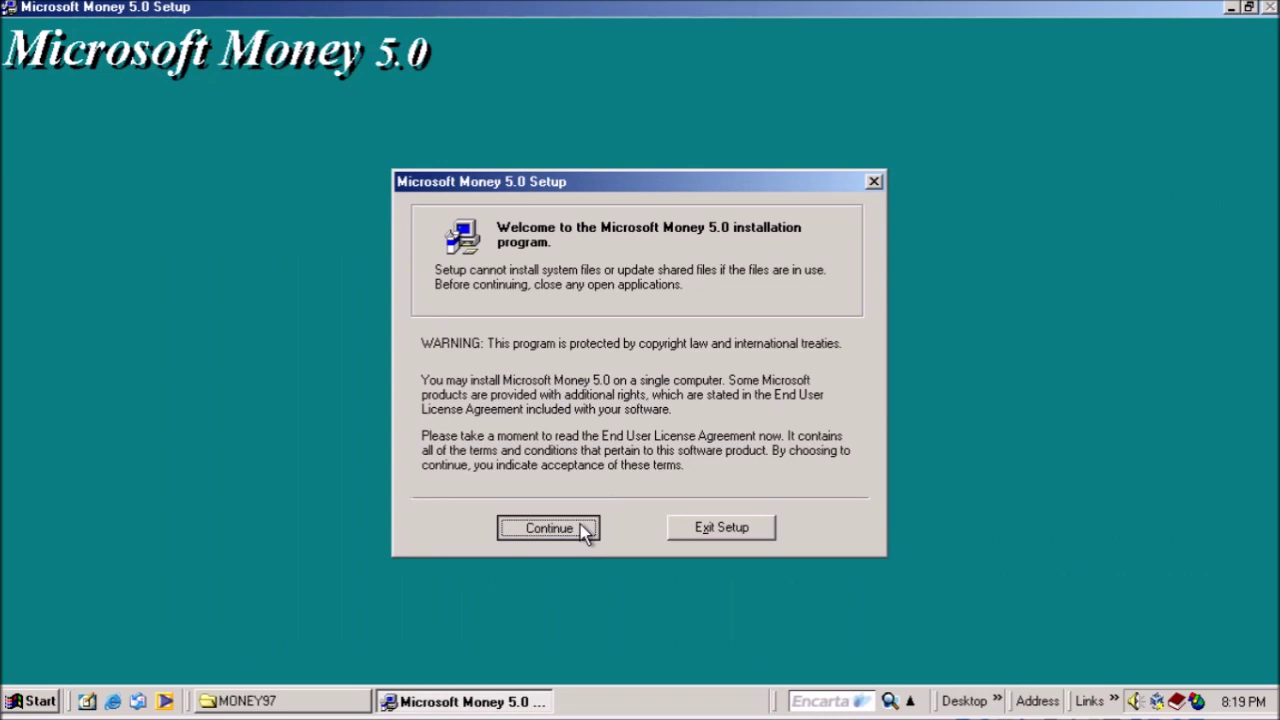
left_click(580, 527)
type("7")
left_click(614, 437)
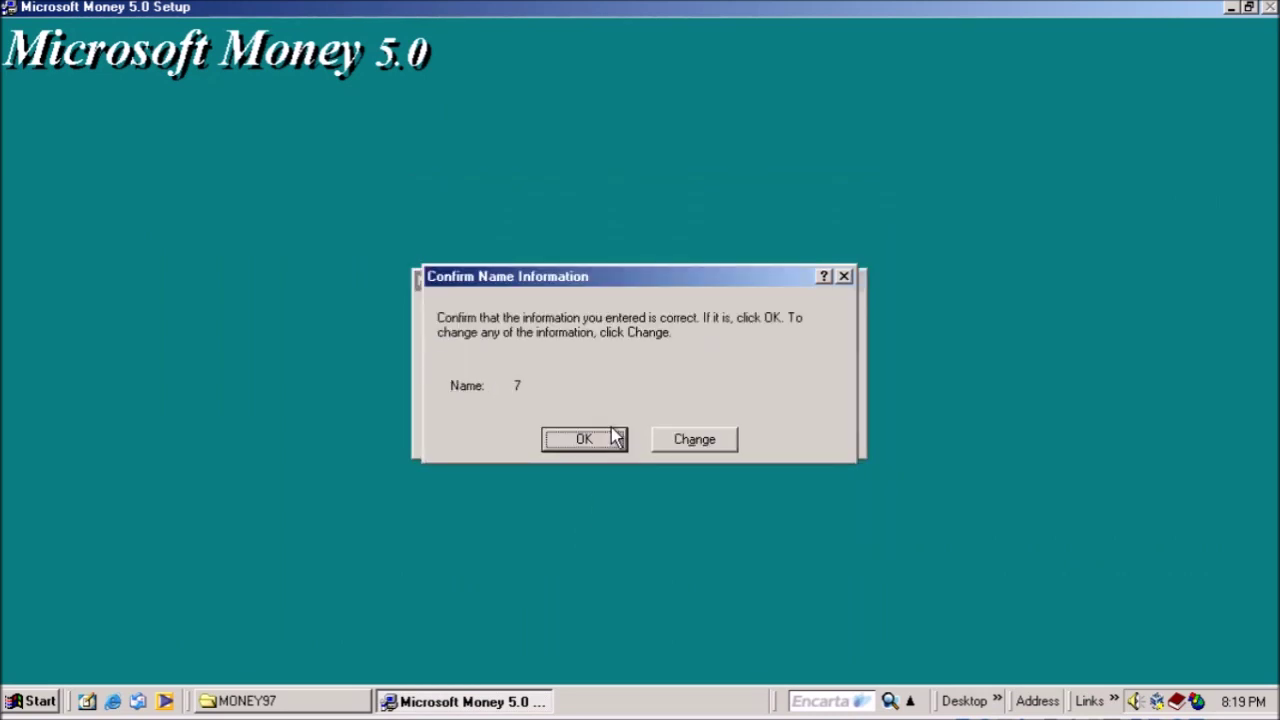
left_click(614, 437)
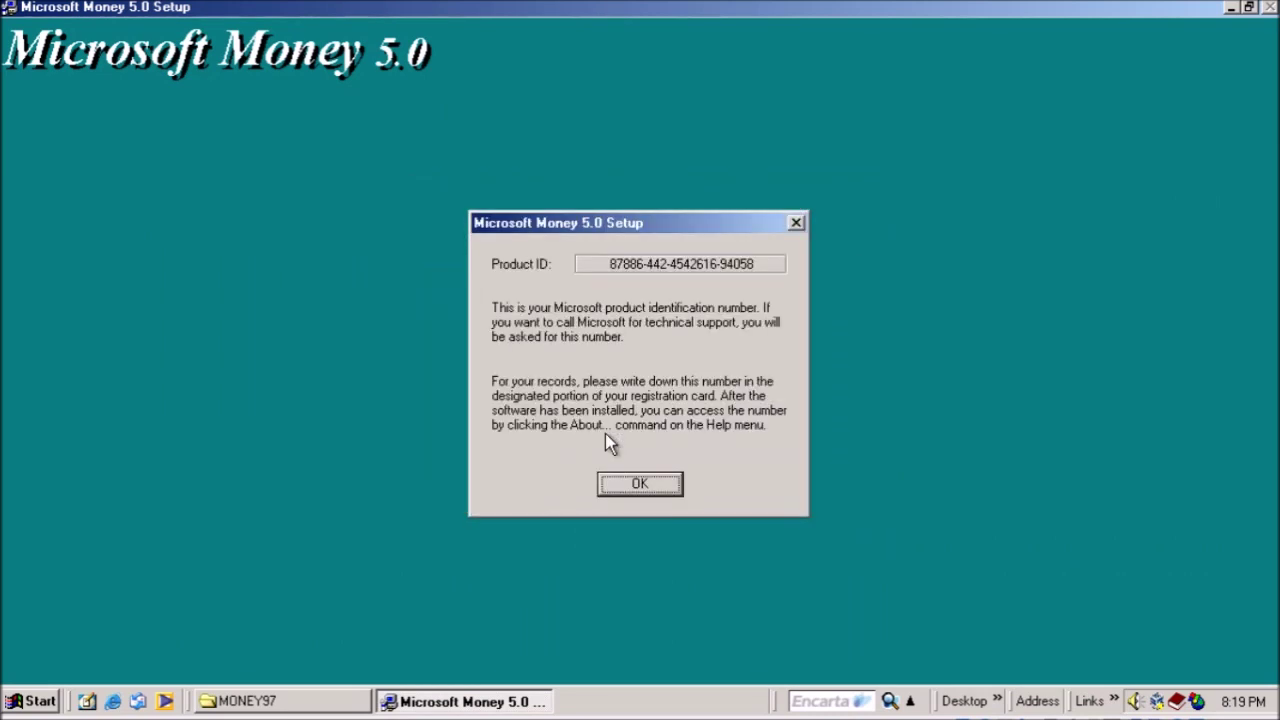
left_click(656, 488)
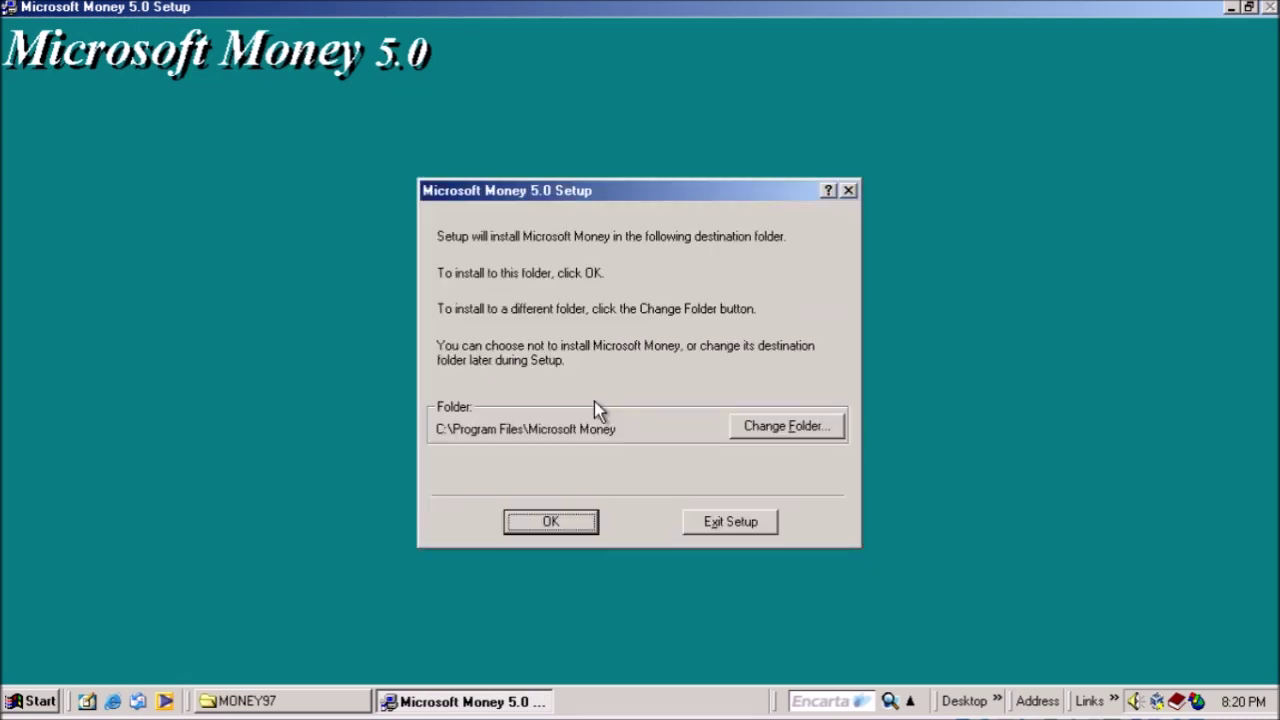
Install Microsoft Money in C:\Program Files\Microsoft Money with the Microsoft Money program group, and close the finished setup.
left_click(545, 530)
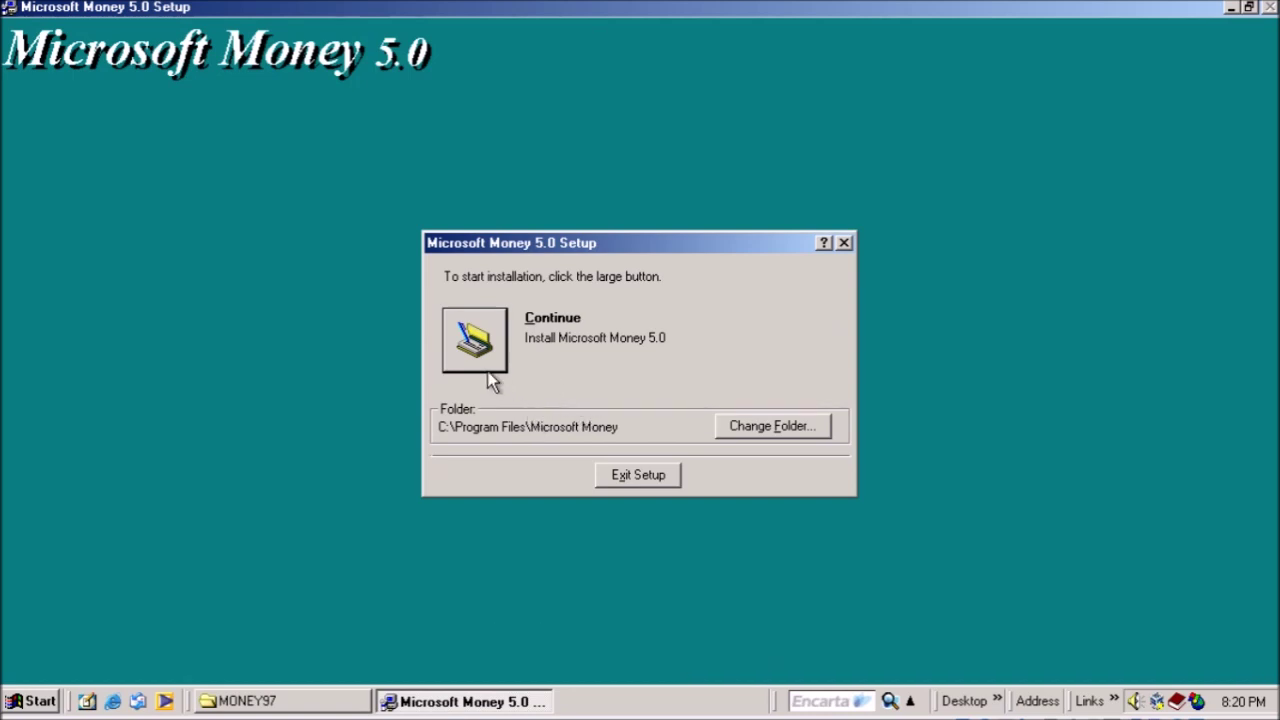
left_click(476, 342)
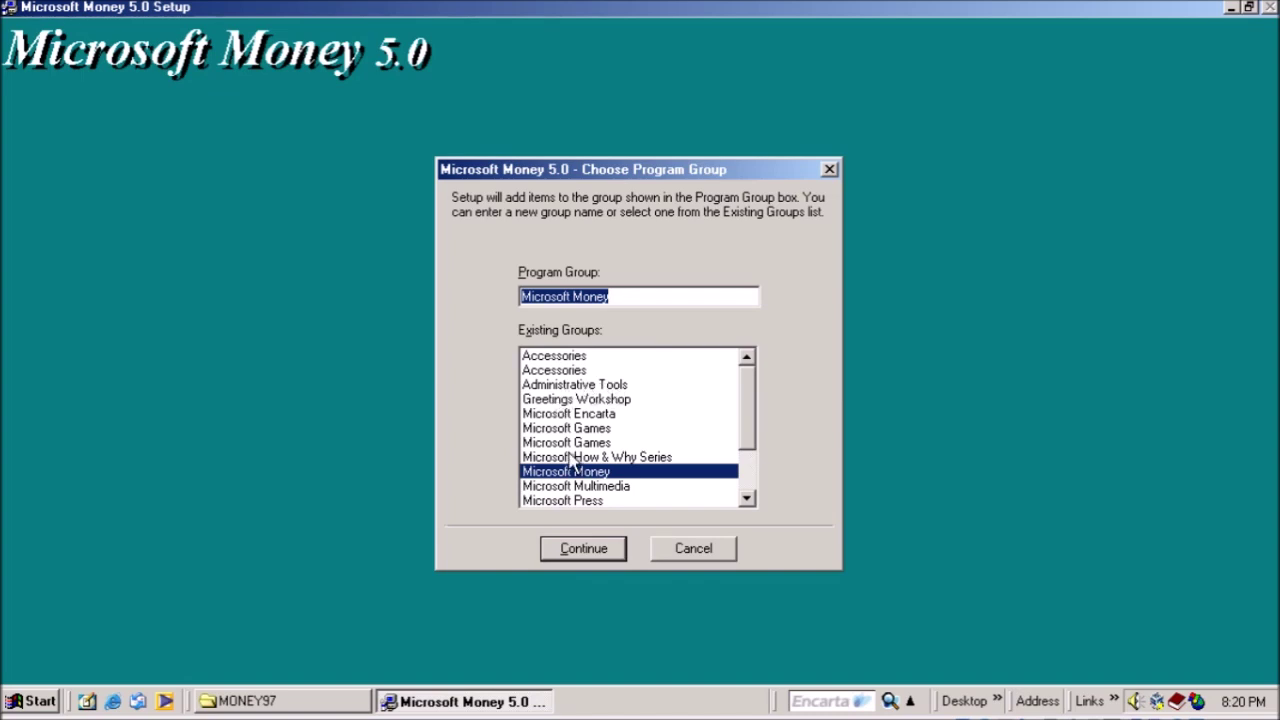
left_click(578, 549)
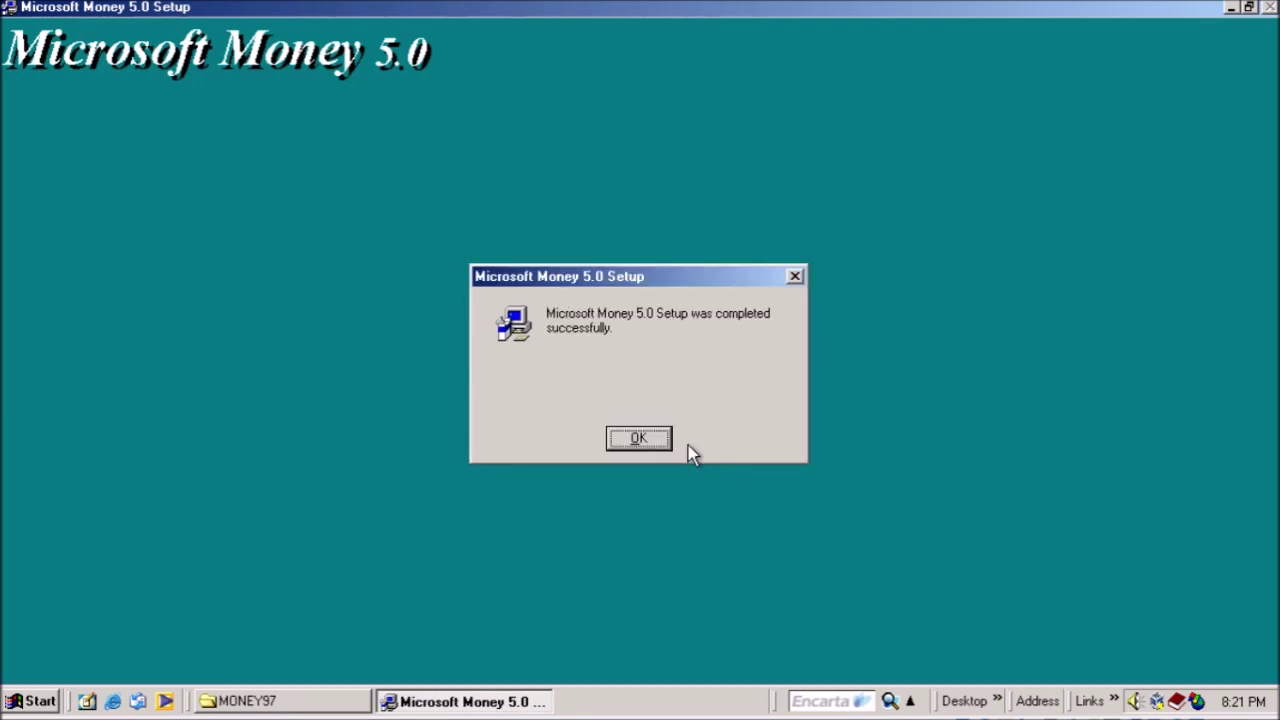
left_click(662, 445)
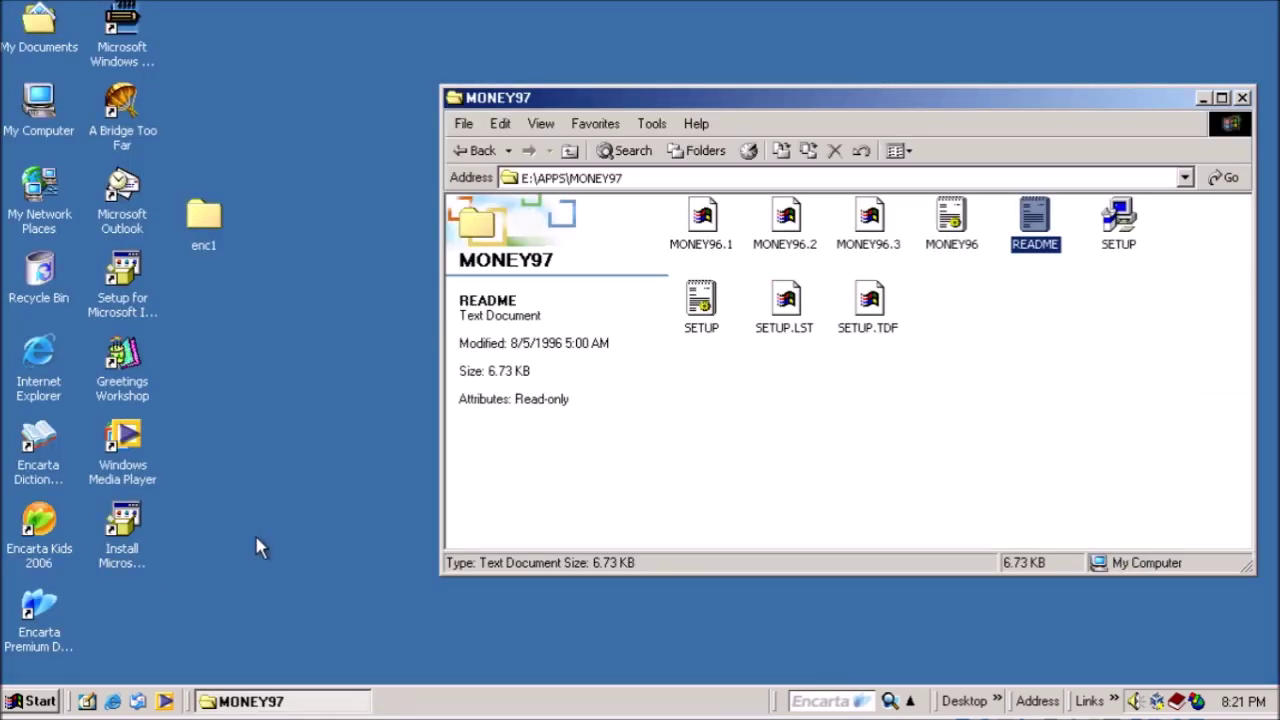
Start Microsoft Money 97 and agree to adjust the Sample file to the new international settings.
left_click(30, 701)
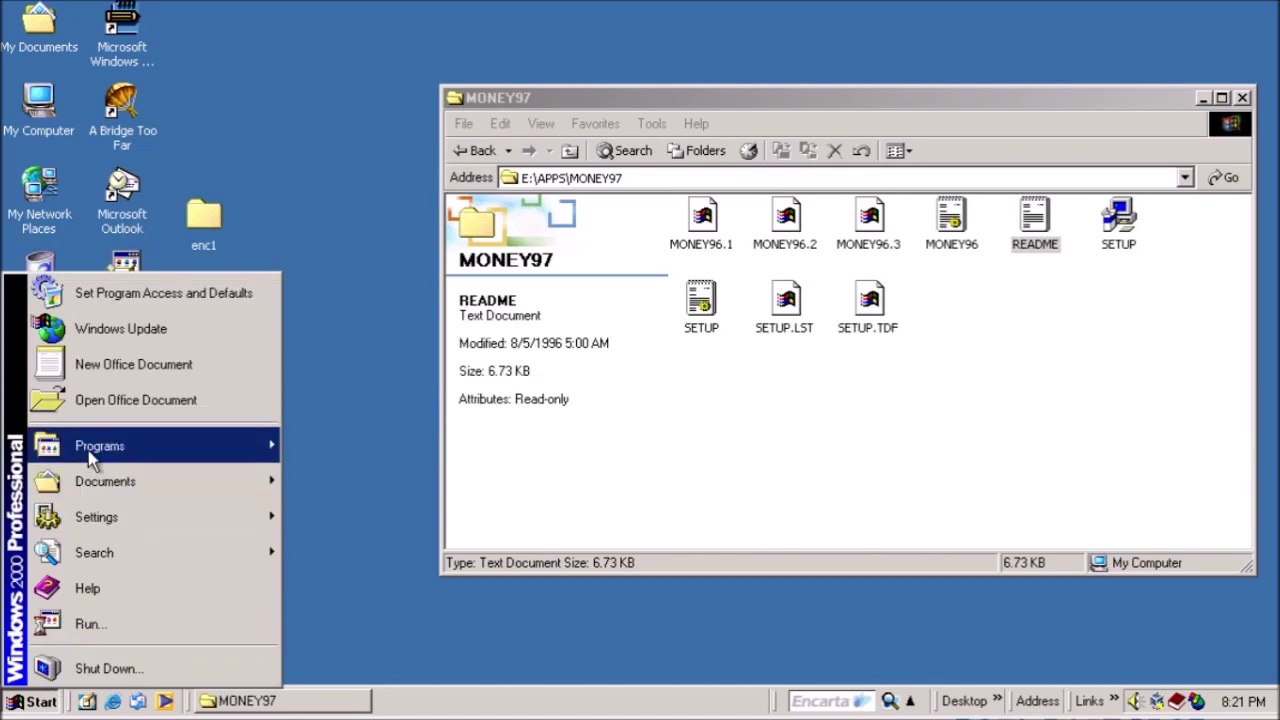
mouse_move(92, 458)
mouse_move(358, 443)
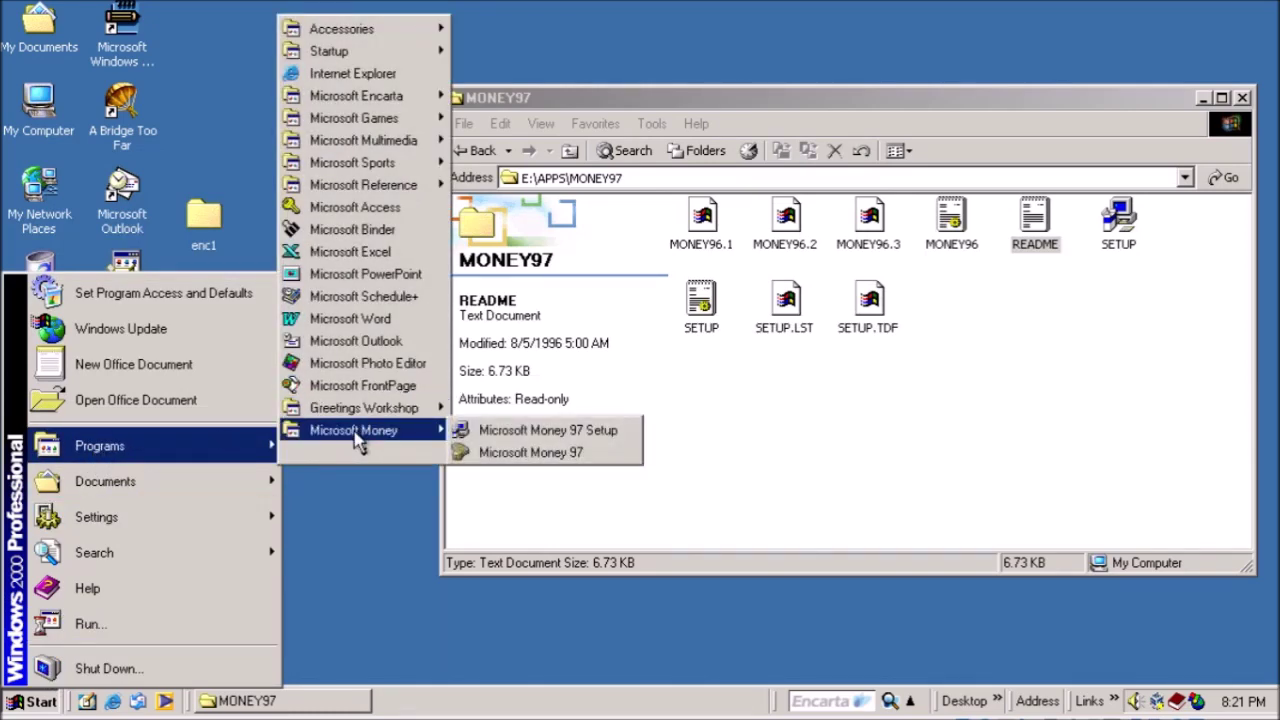
left_click(466, 455)
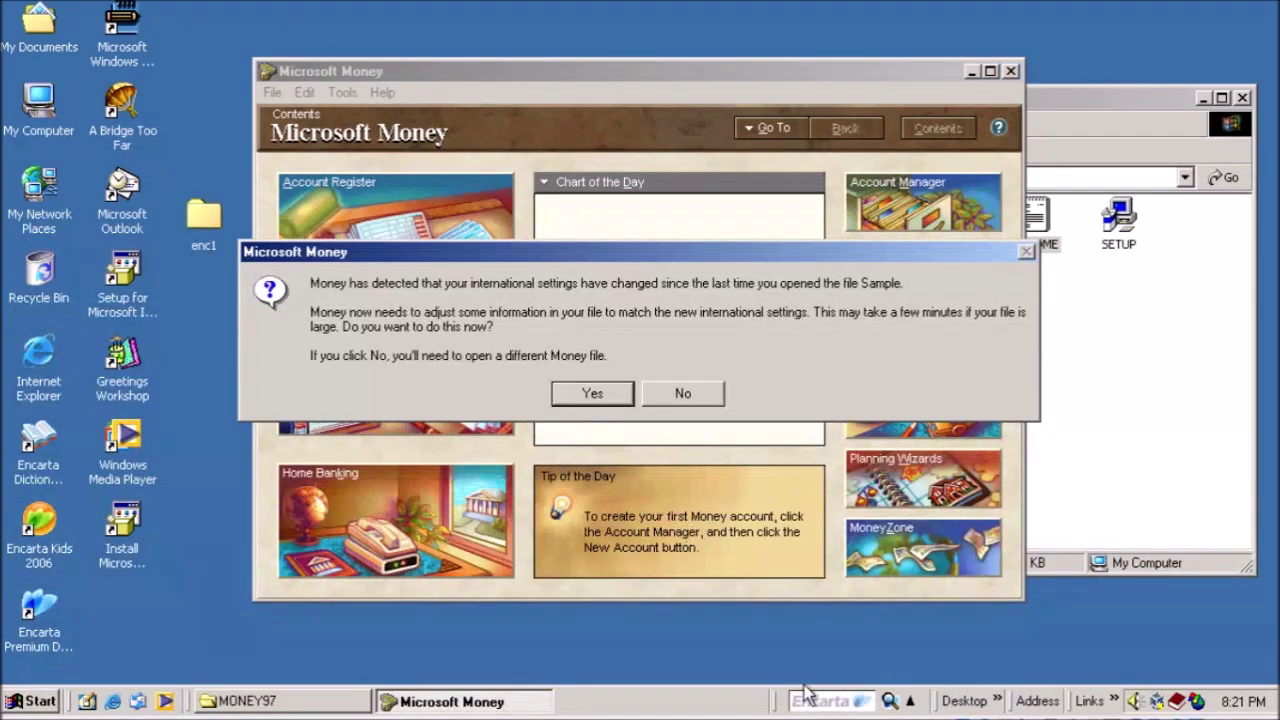
left_click(627, 396)
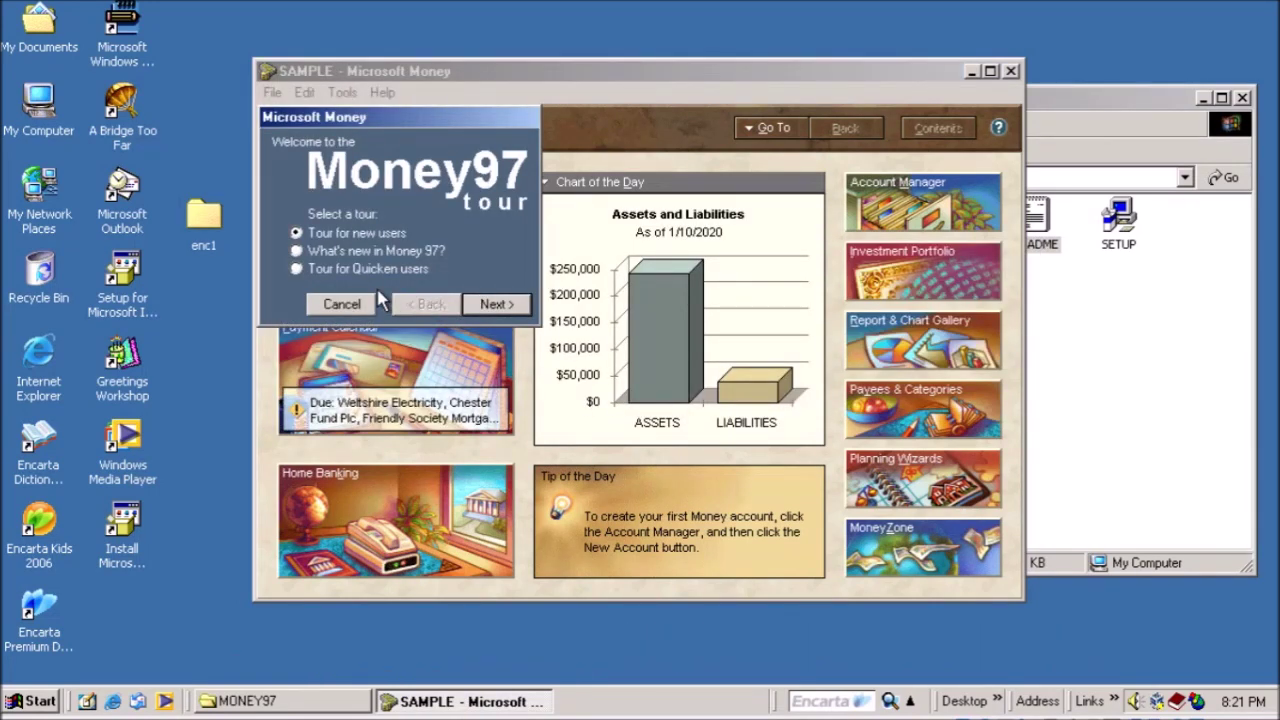
Start the Money 97 tour for new users and page through it to the Account Register introduction.
left_click(482, 306)
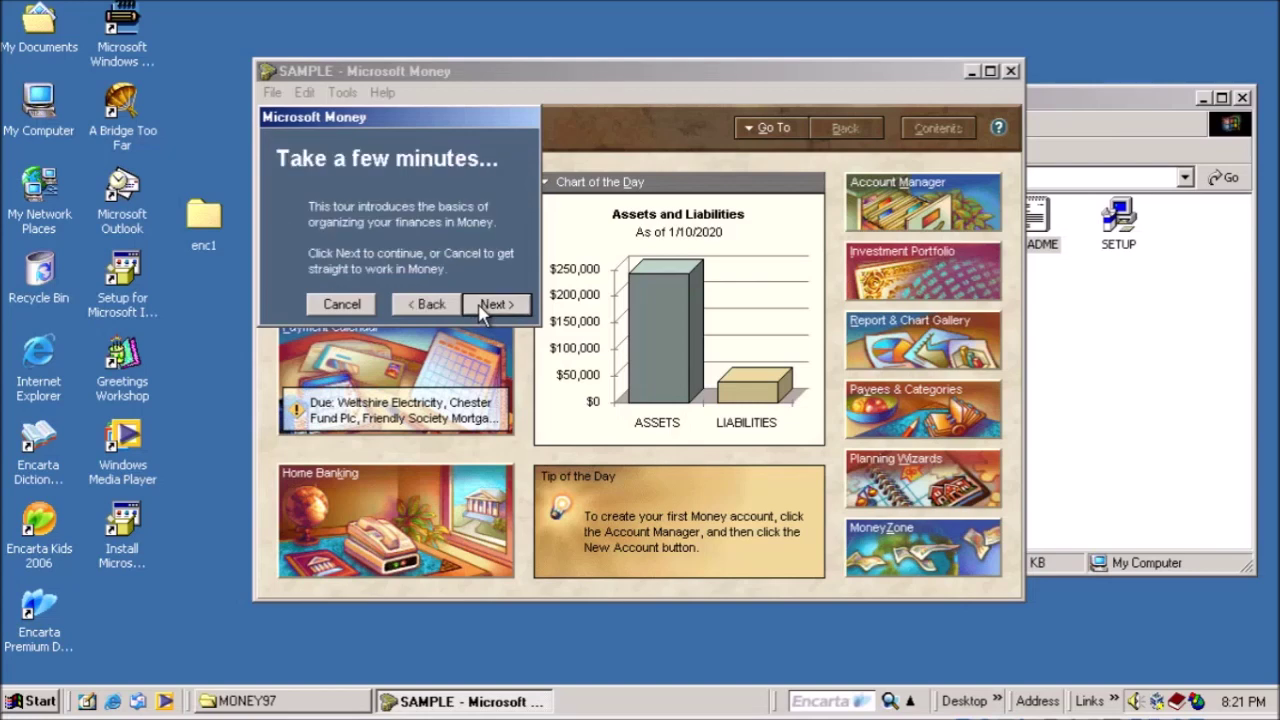
left_click(482, 306)
left_click(488, 660)
left_click(488, 660)
left_click(488, 660)
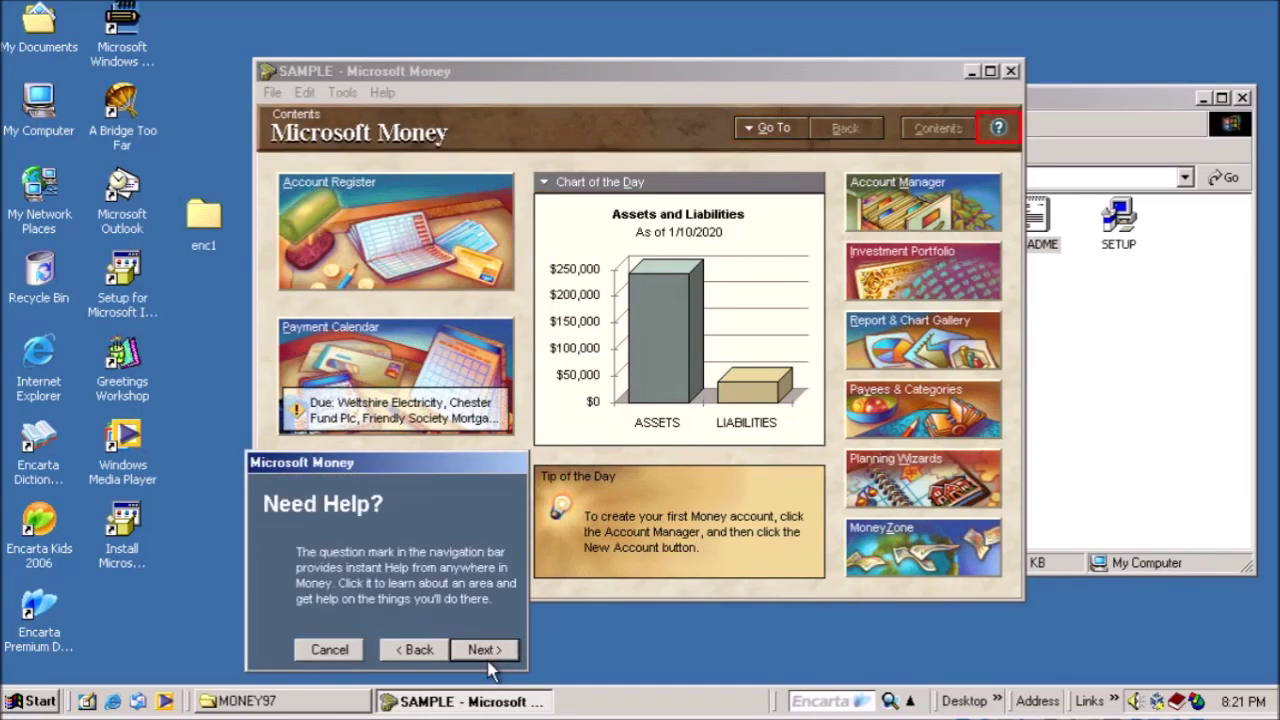
left_click(488, 660)
left_click(488, 660)
left_click(488, 660)
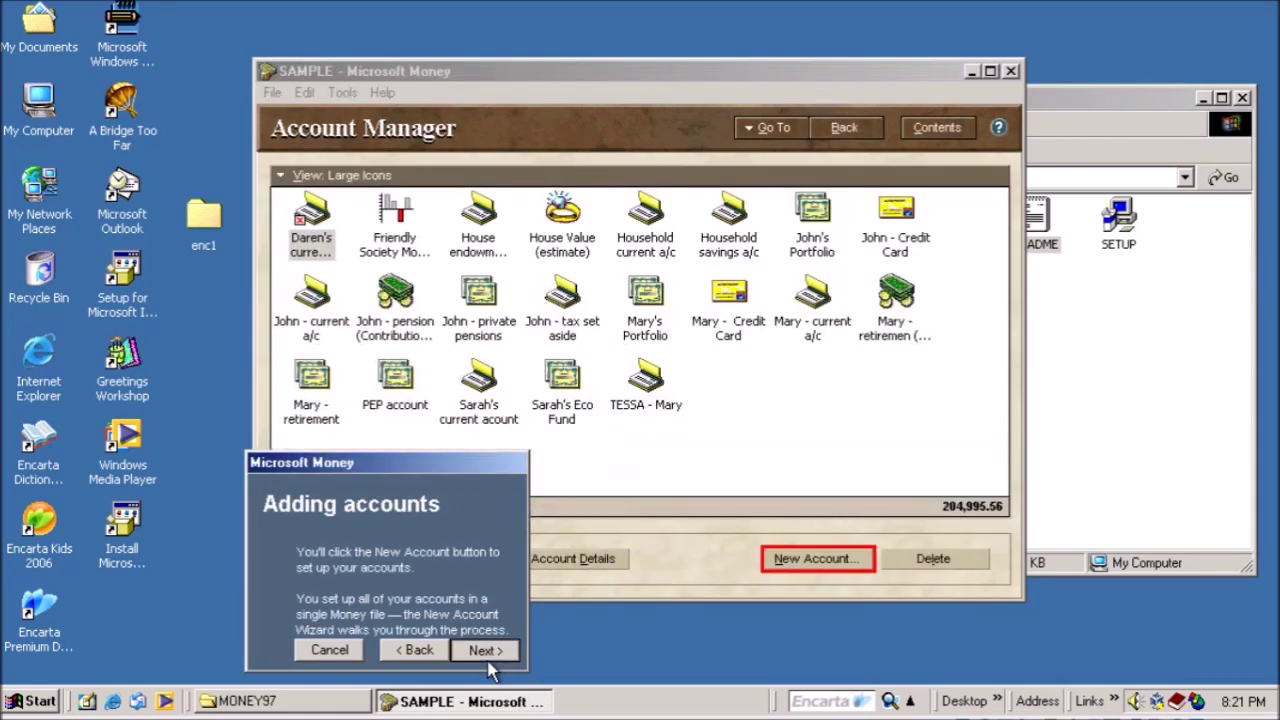
left_click(488, 660)
left_click(660, 484)
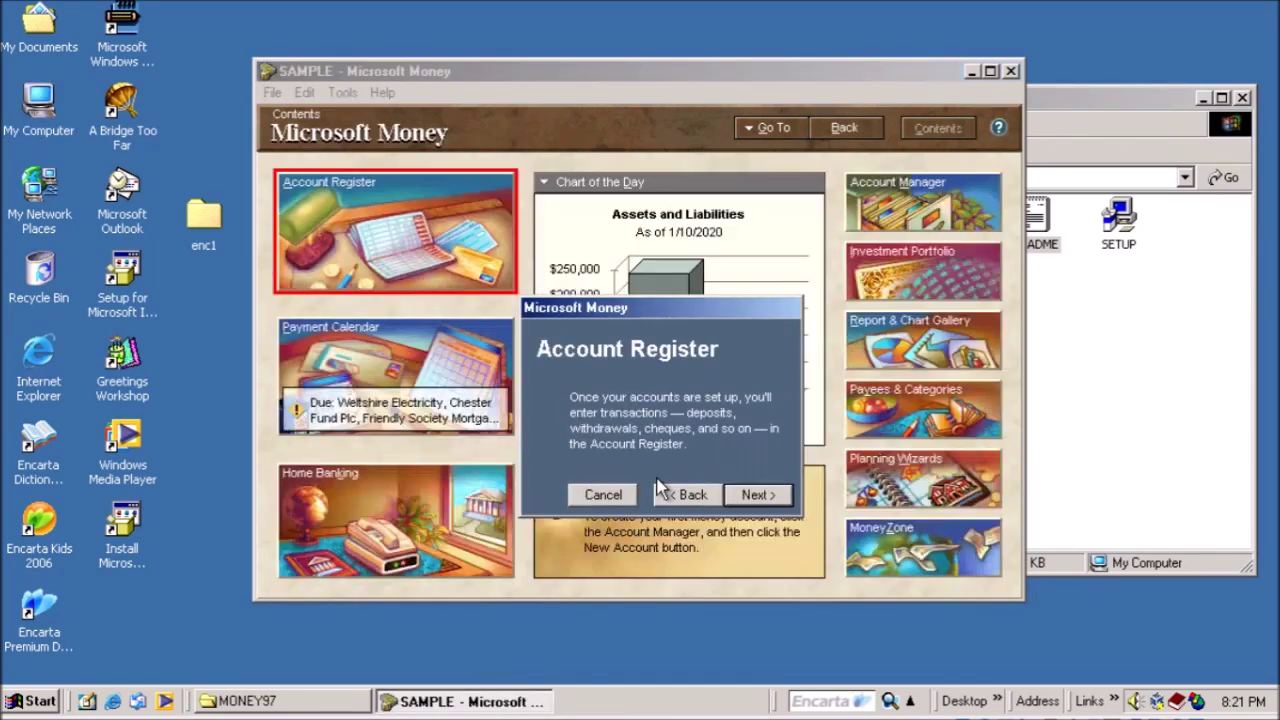
Page through the rest of the tour for new users, from the Account Register through the Planning Wizards, and finish it.
key("Return")
key("Return")
key("Return")
key("Return")
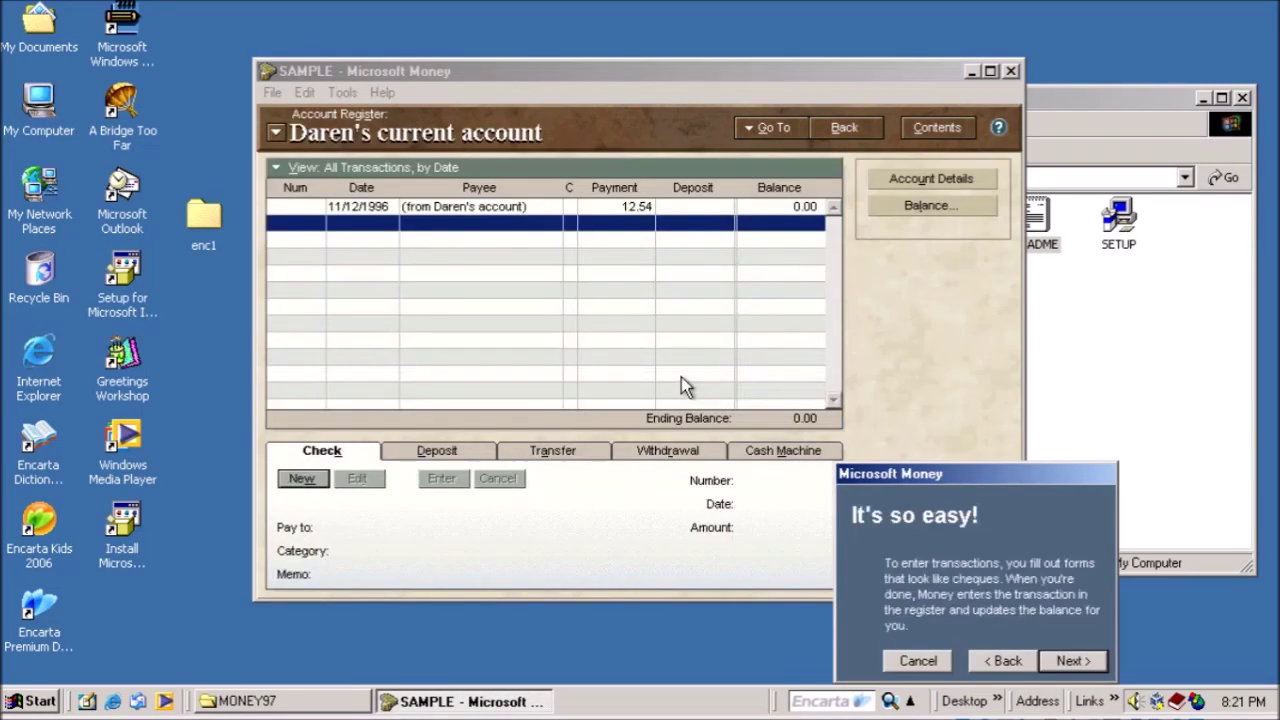
key("Return")
key("Return")
key("Return")
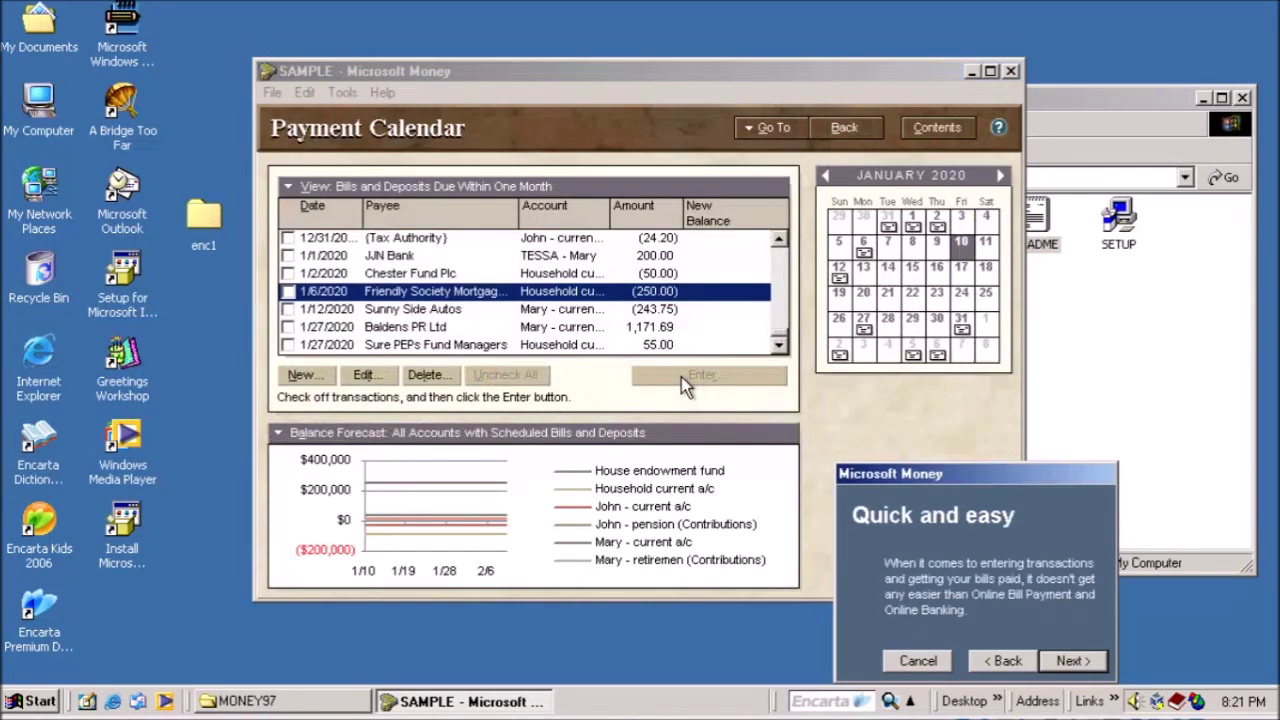
key("Return")
key("Return")
key("Return")
key("Return")
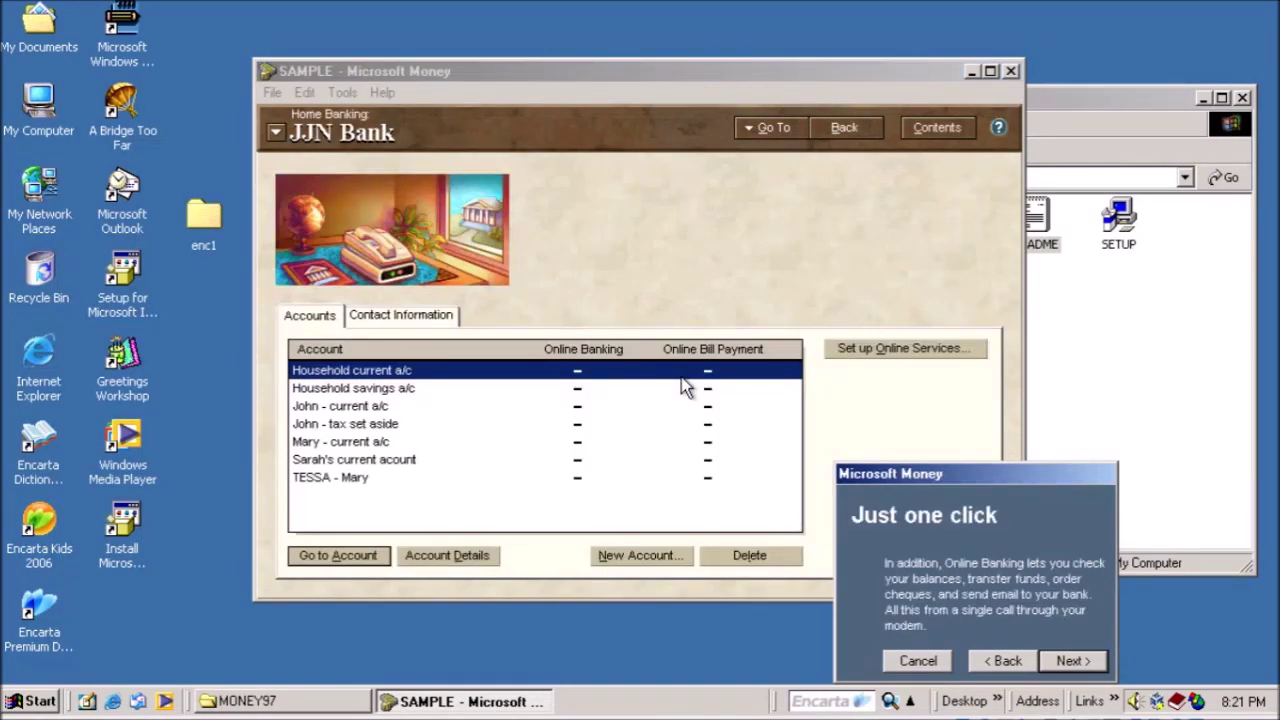
key("Return")
key("Return")
key("Return")
key("Return")
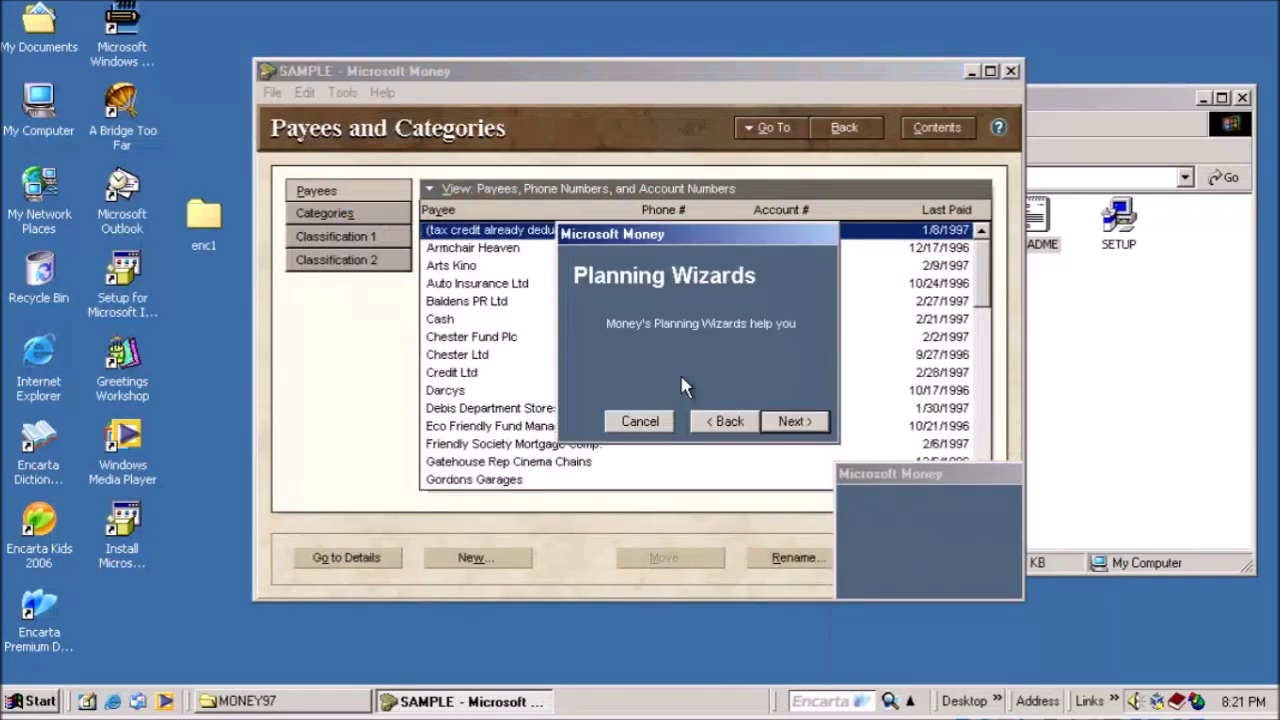
left_click(682, 376)
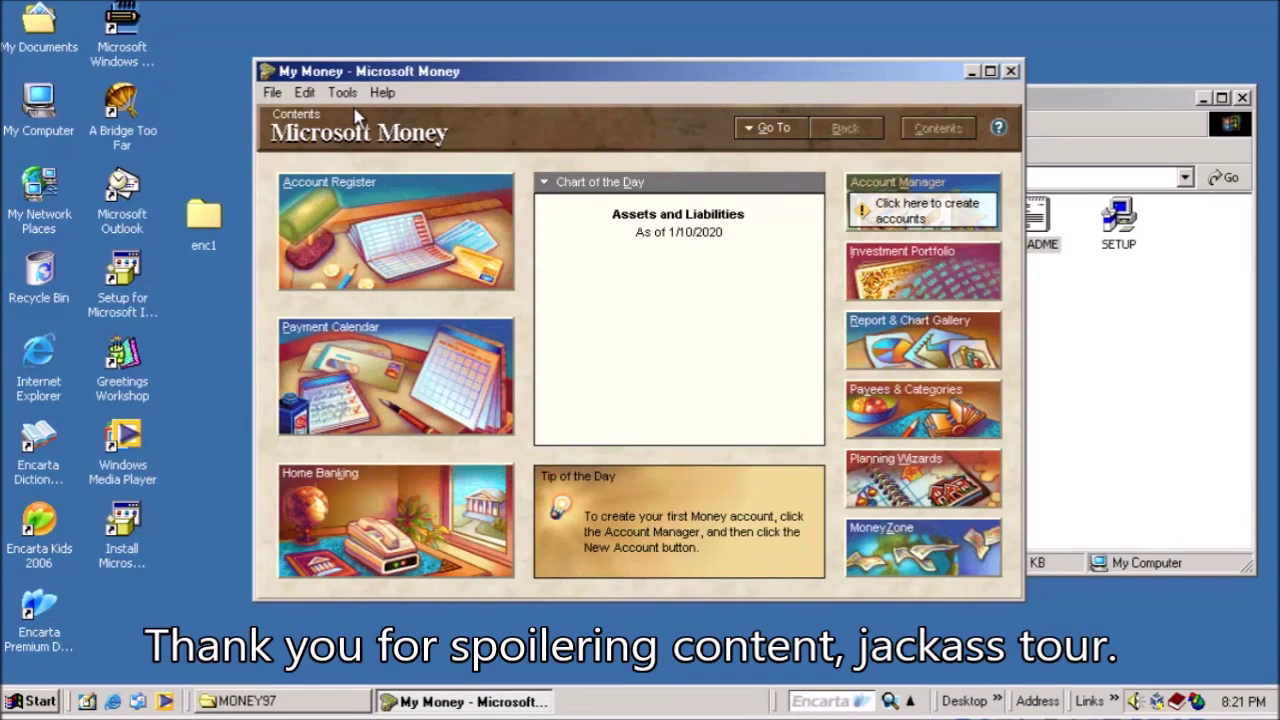
View the contents list of Microsoft Money's Help Topics and close it.
left_click(384, 92)
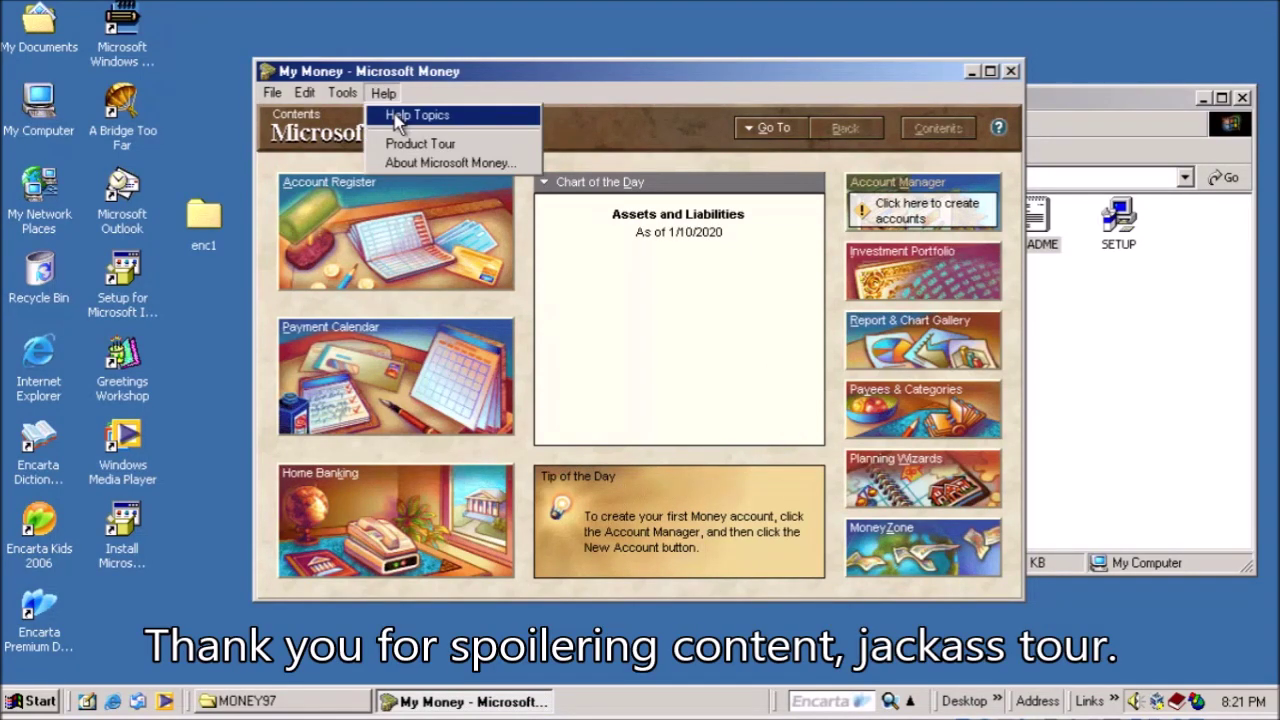
left_click(394, 118)
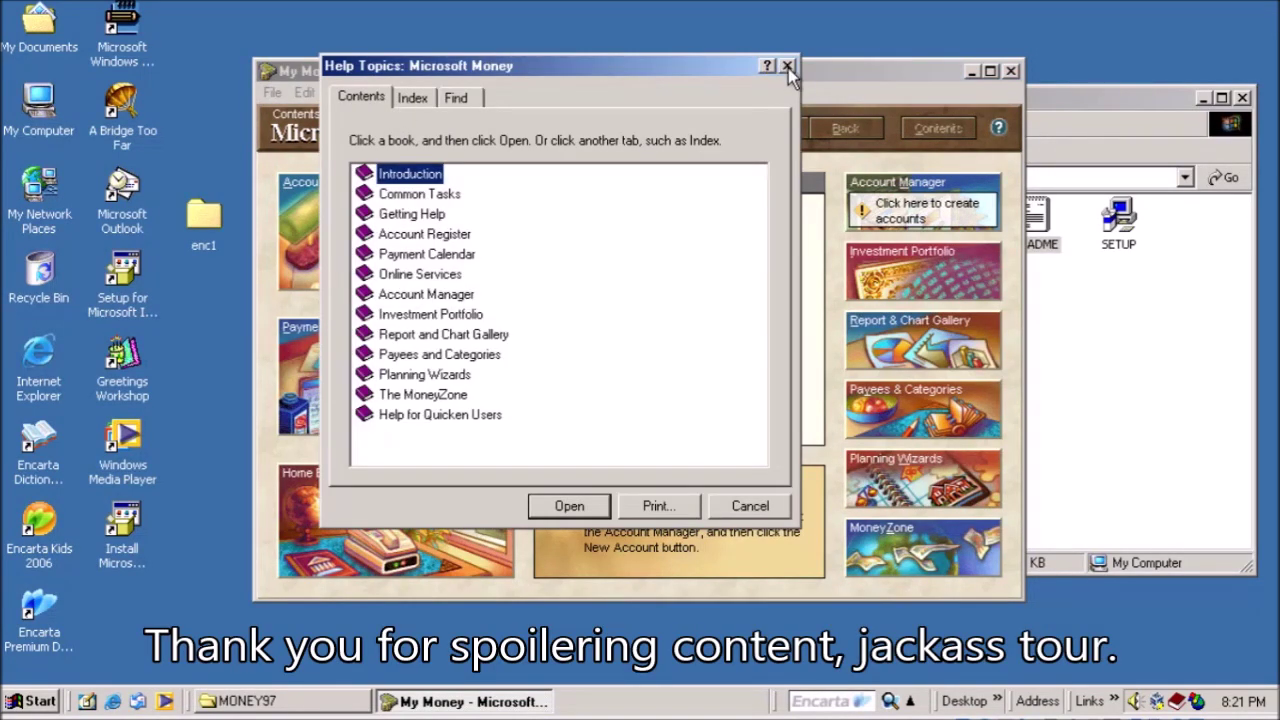
left_click(787, 65)
Launch the product tour, back up the file to C:\Program Files\Microsoft Money\My Money Backup, and start the "What's new in Money 97?" tour.
left_click(386, 94)
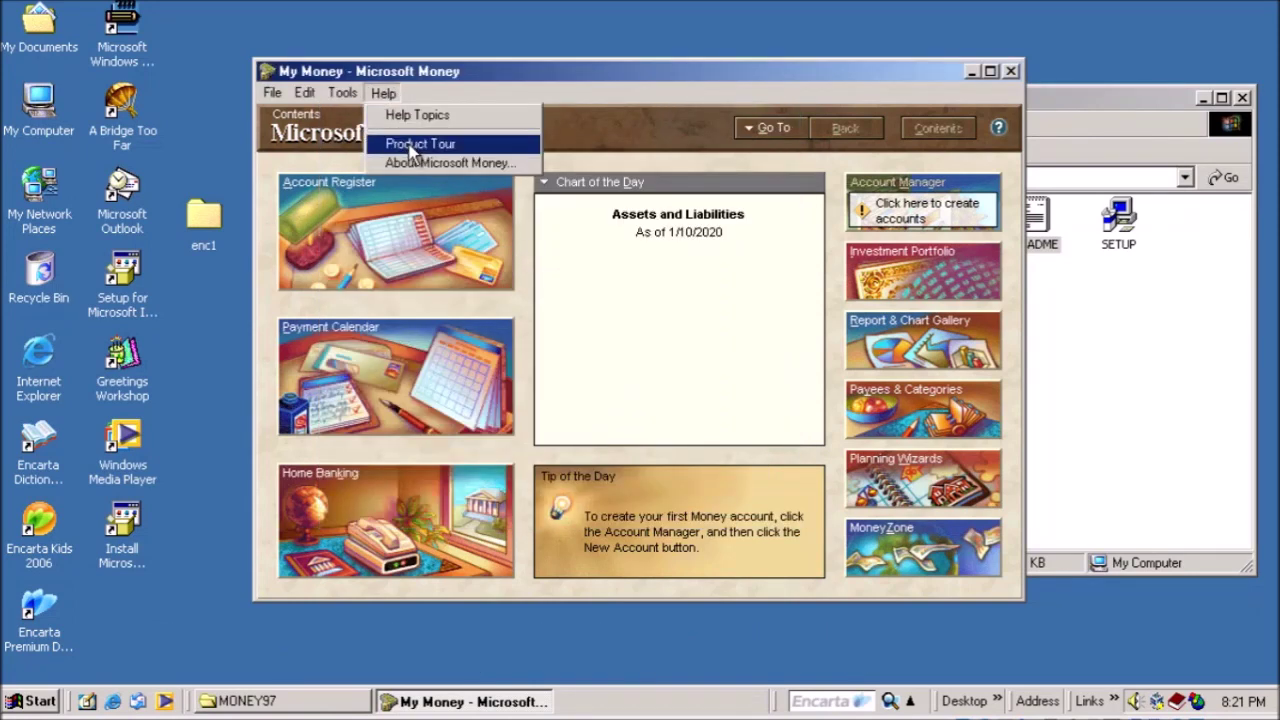
left_click(410, 143)
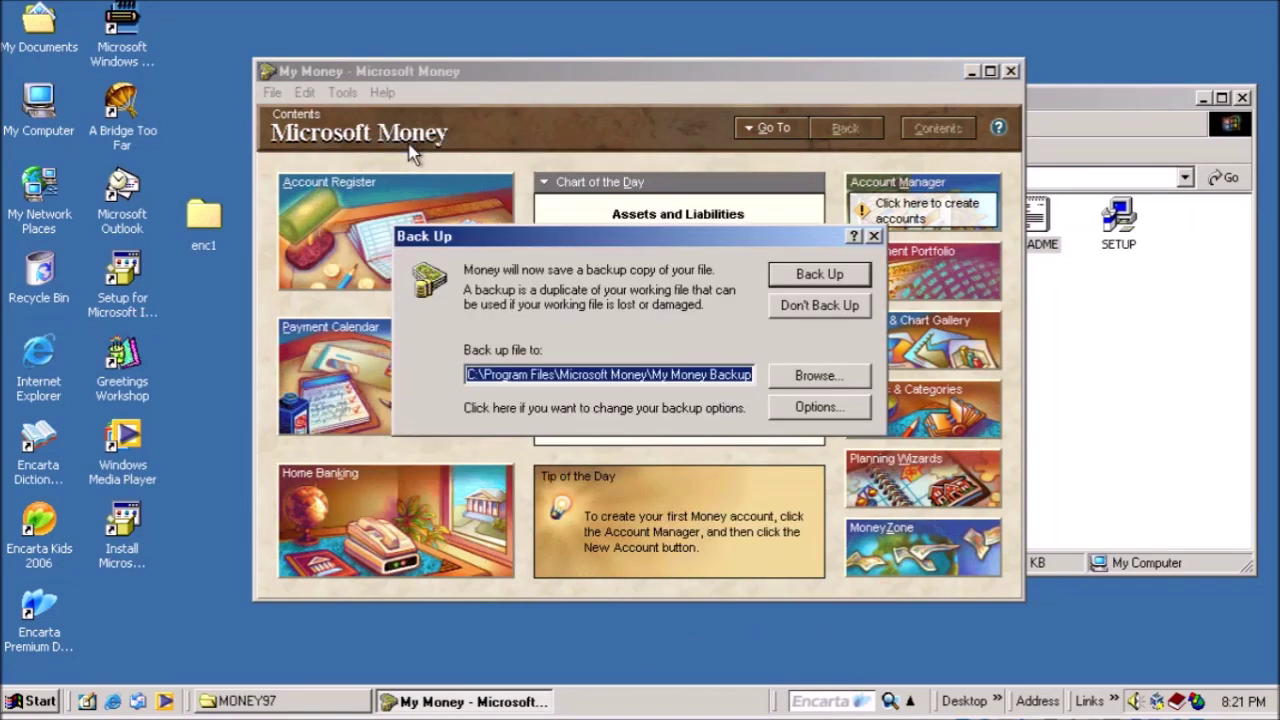
left_click(818, 274)
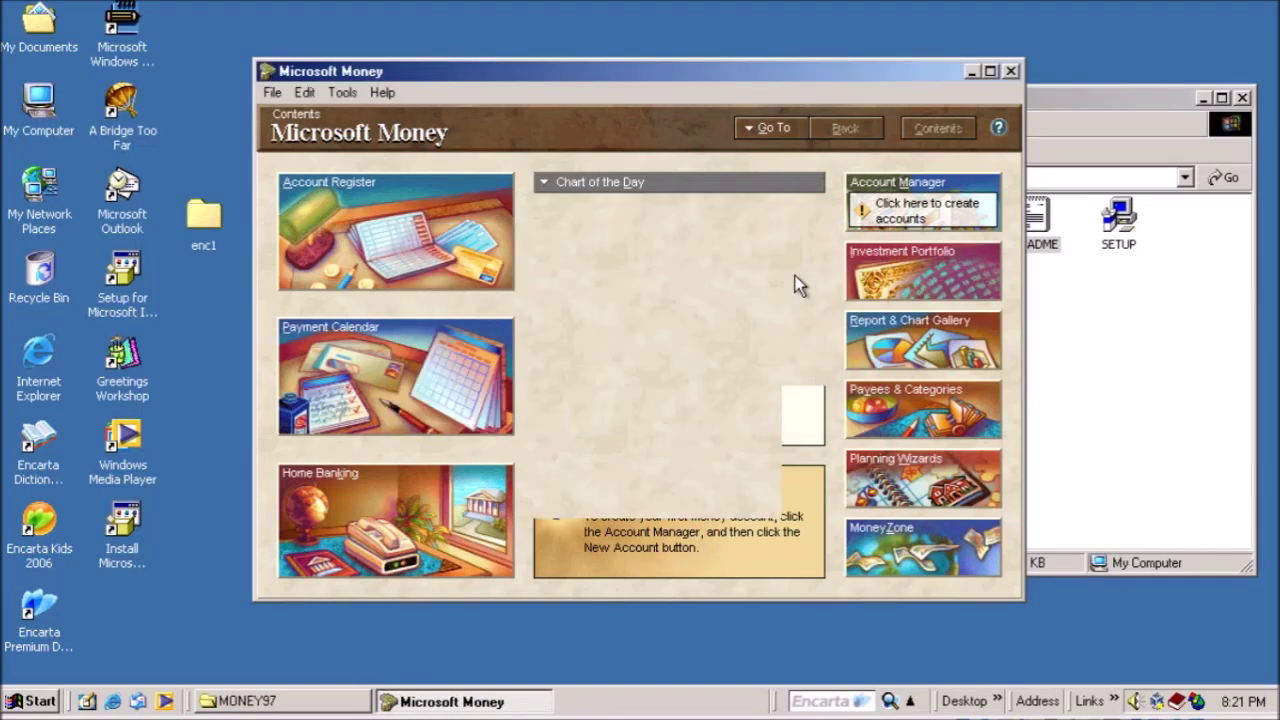
left_click(346, 255)
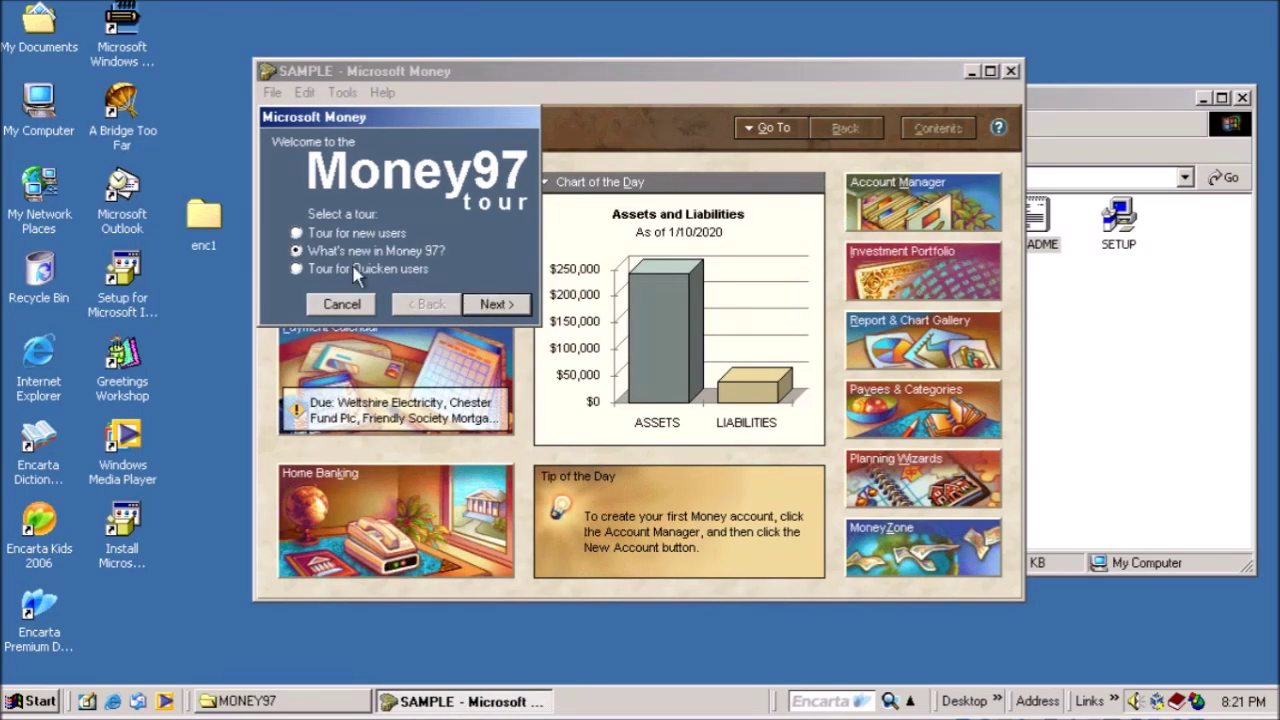
left_click(494, 304)
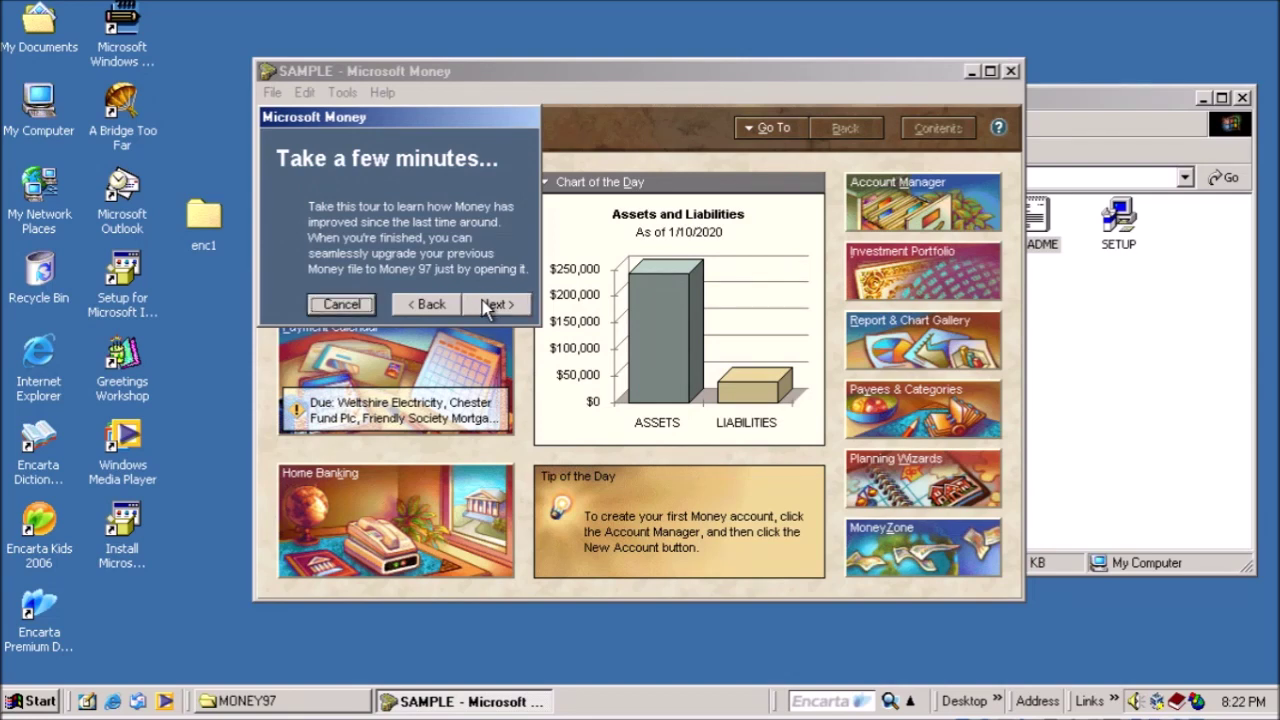
Page through the whole "What's new in Money 97?" tour, from its introduction past the MoneyZone page, and finish it.
key("Tab")
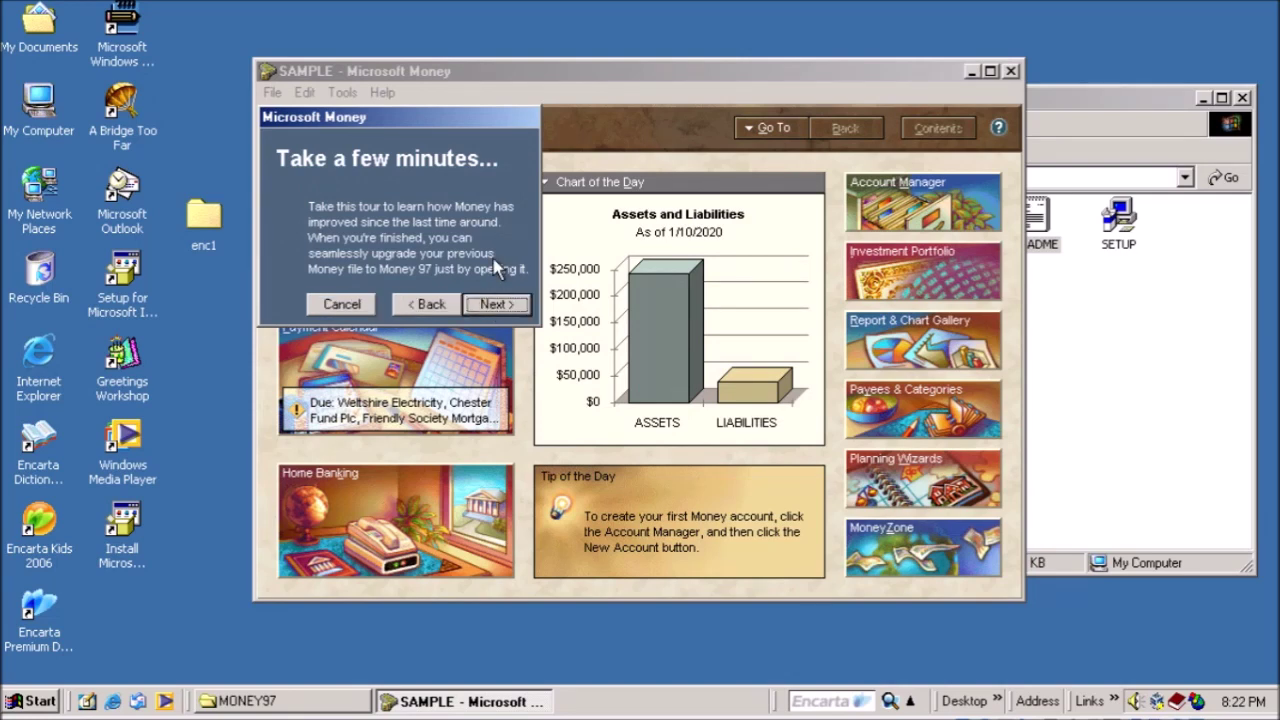
key("Return")
key("Return")
key("Return")
key("Return")
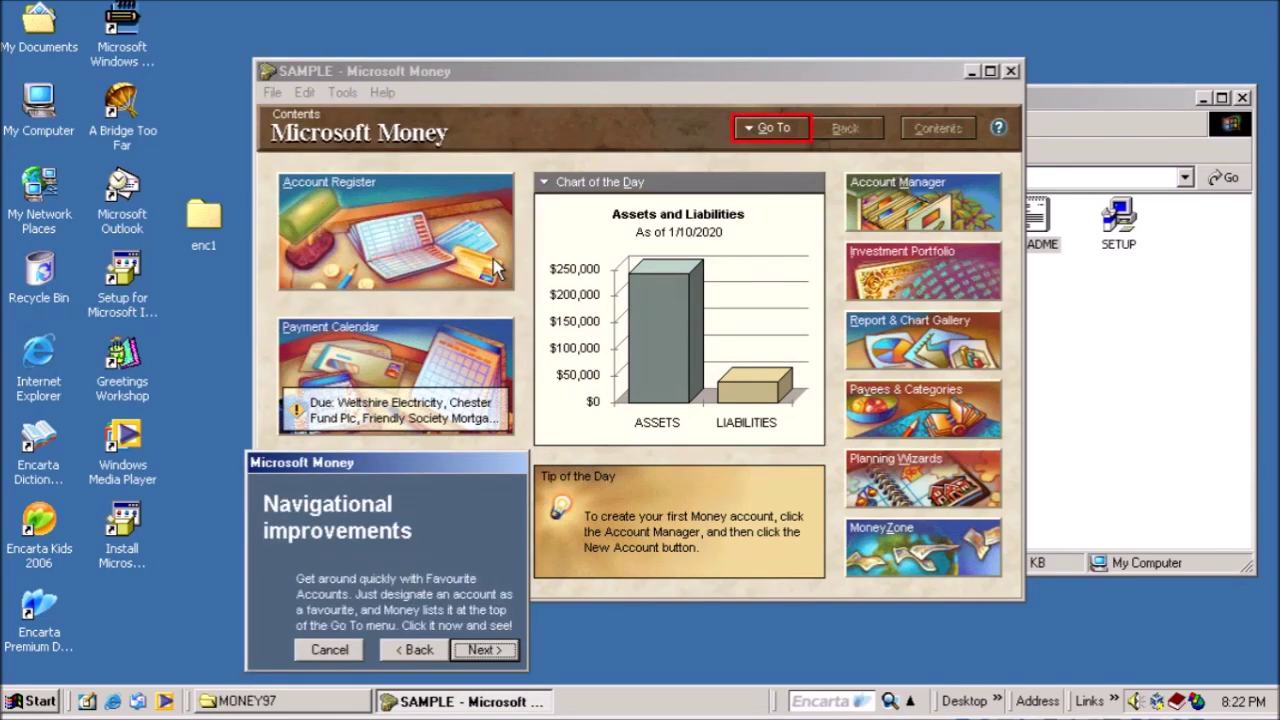
key("Return")
key("Return")
key("Return")
key("Return")
key("Return")
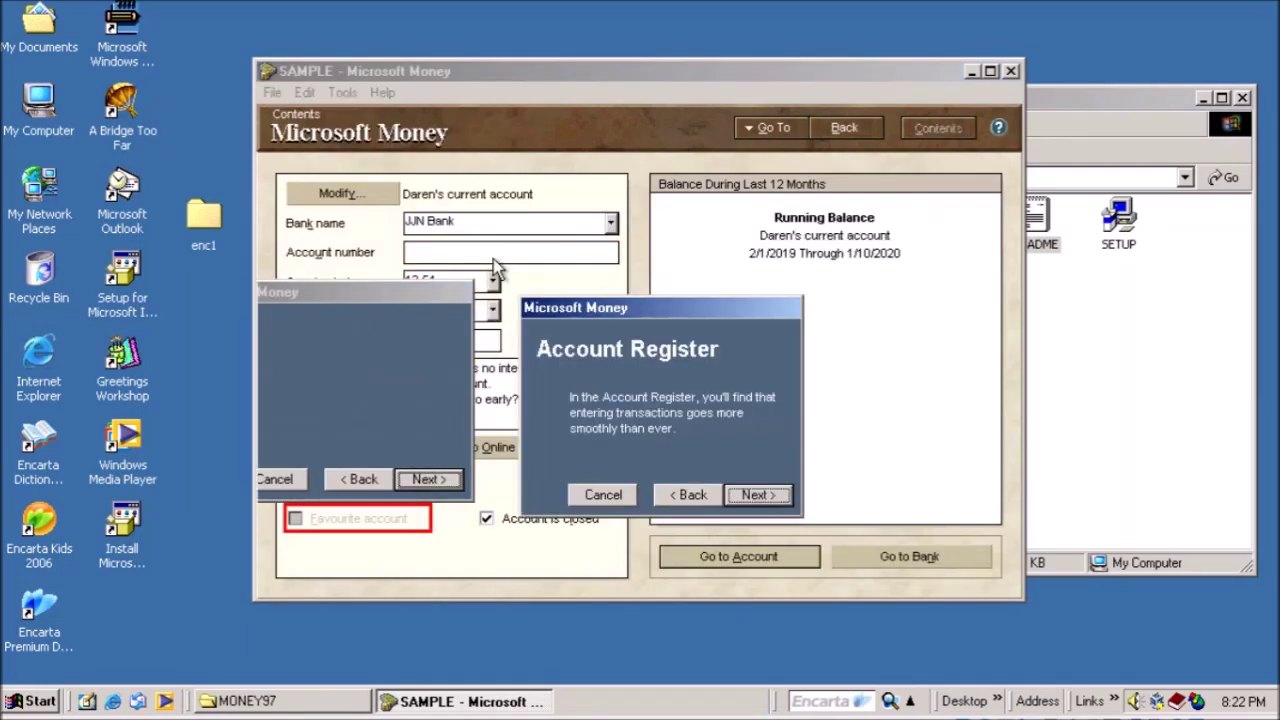
key("Return")
key("Return")
key("Return")
key("Return")
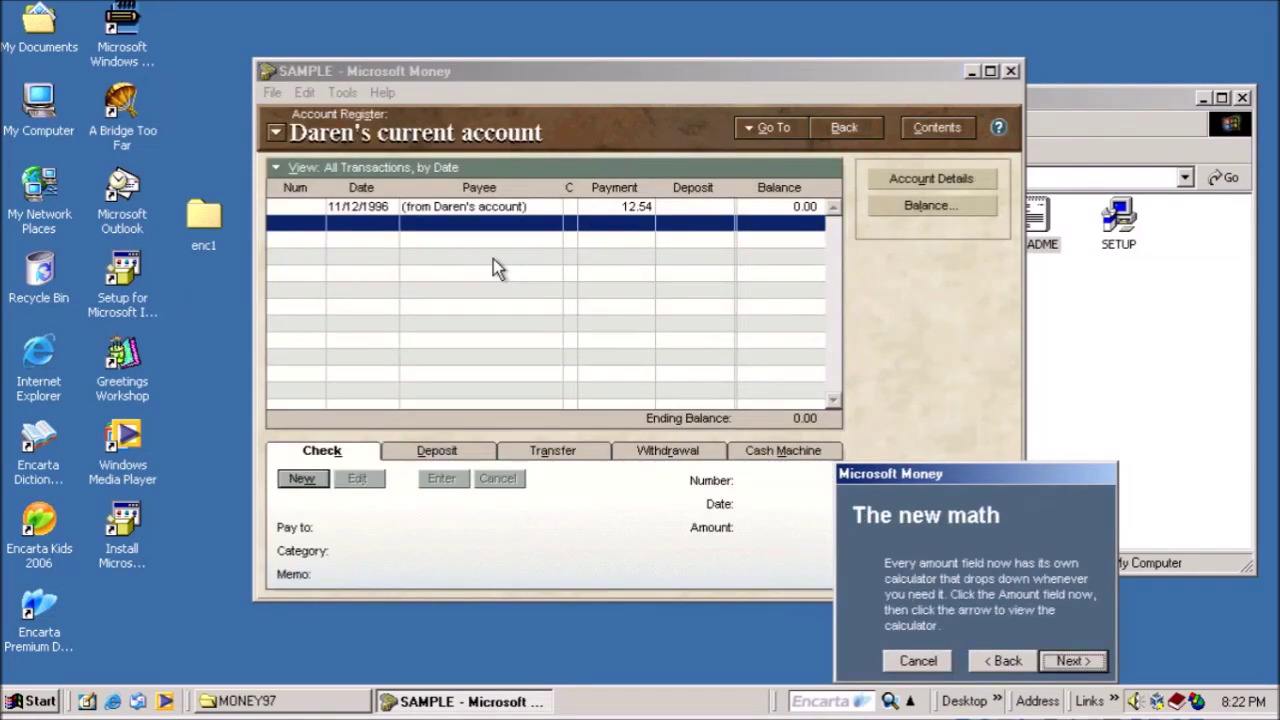
key("Return")
key("Return")
key("Return")
key("Return")
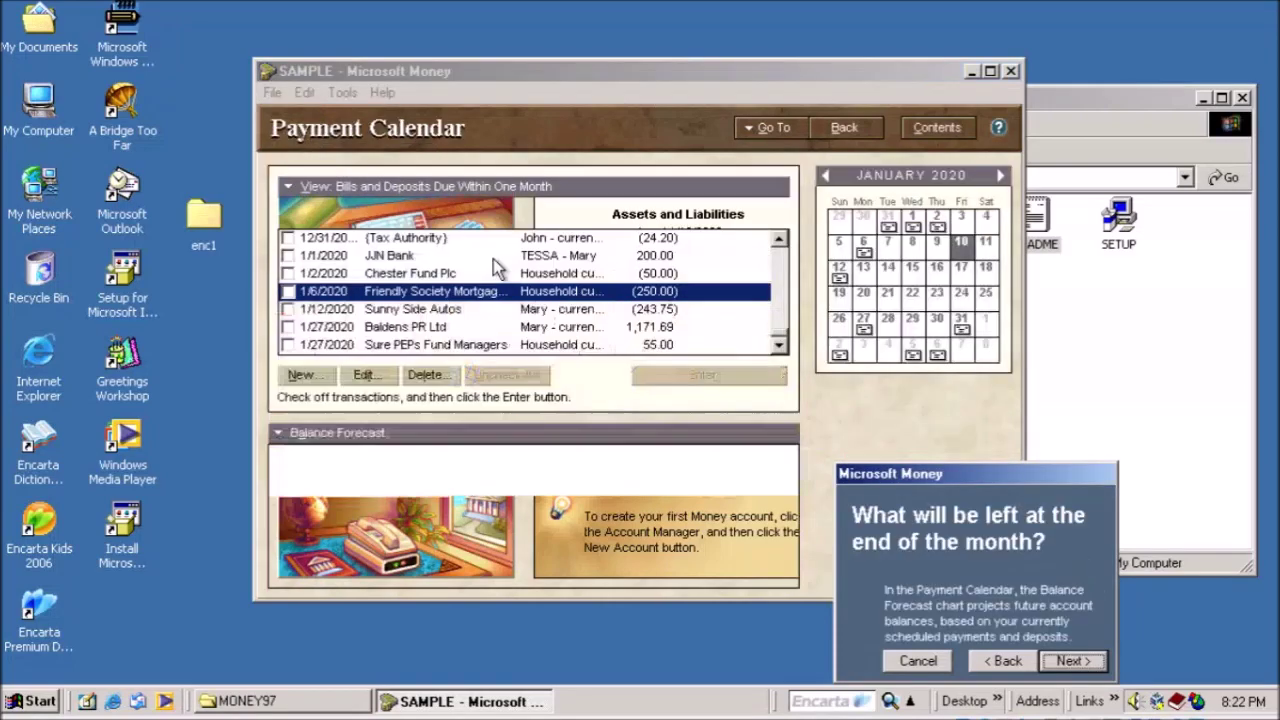
key("Return")
key("Return")
key("Return")
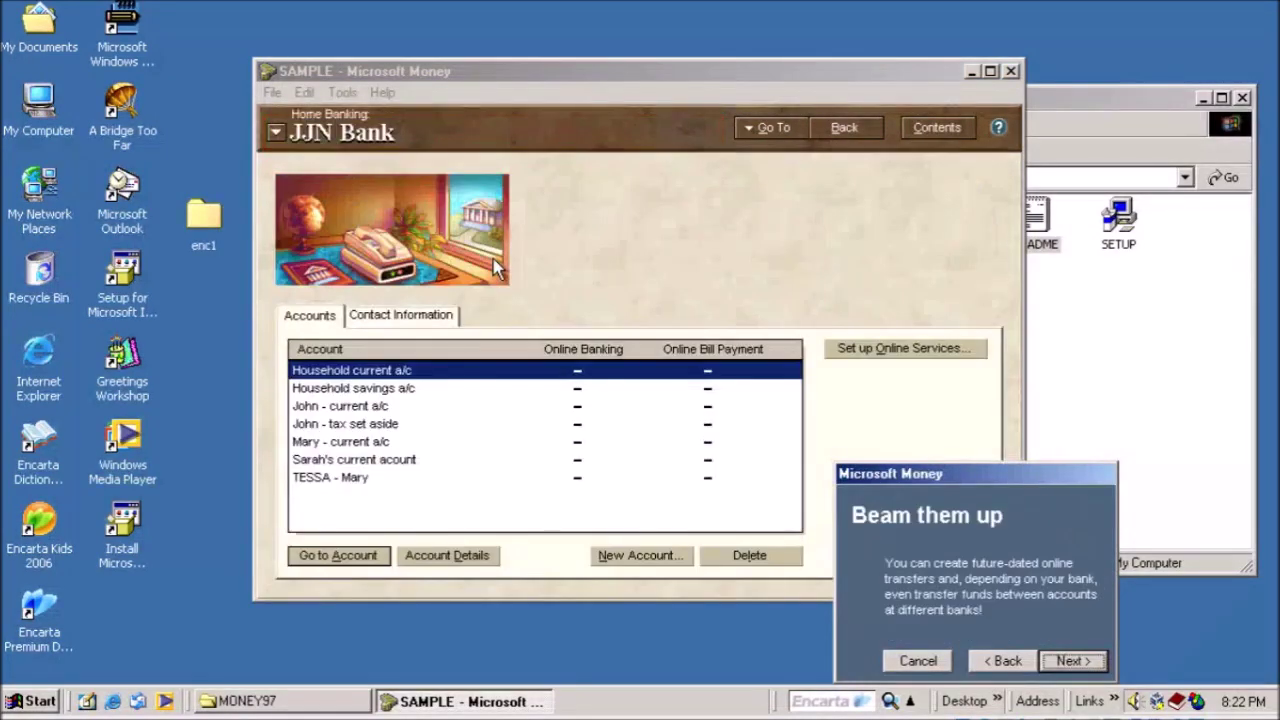
key("Return")
key("Return")
key("Return")
key("Return")
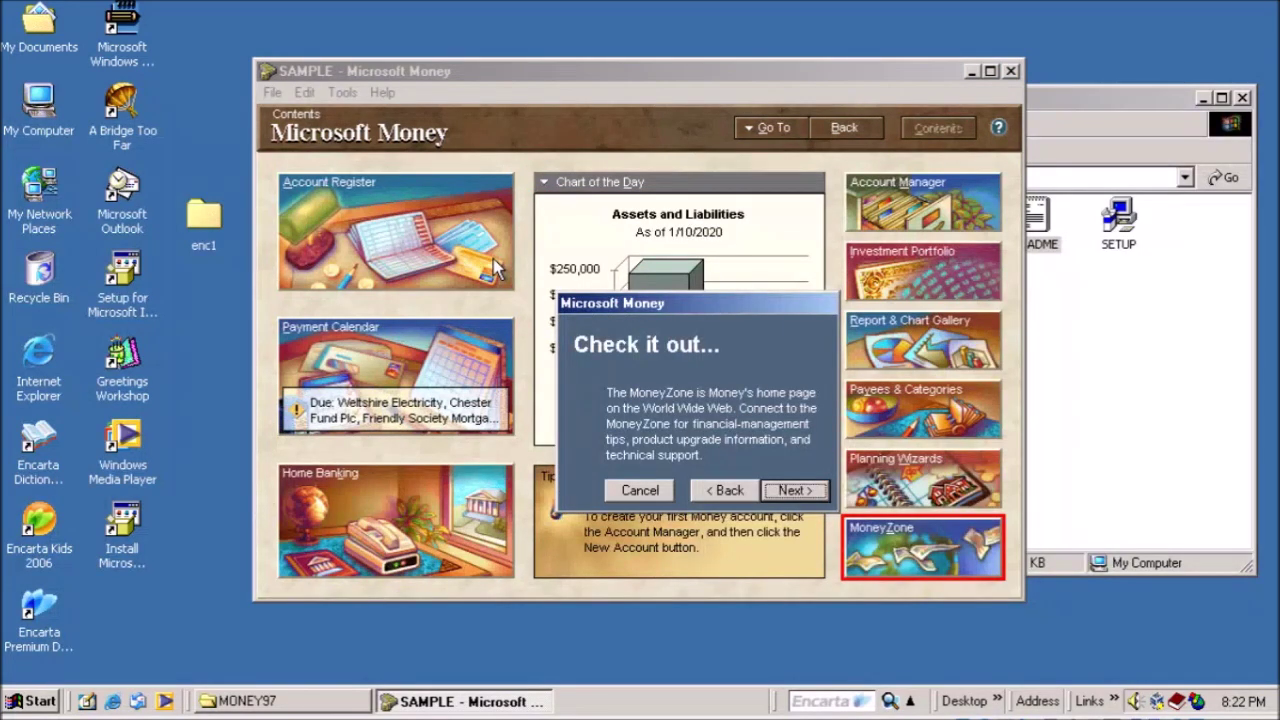
key("Return")
key("Return")
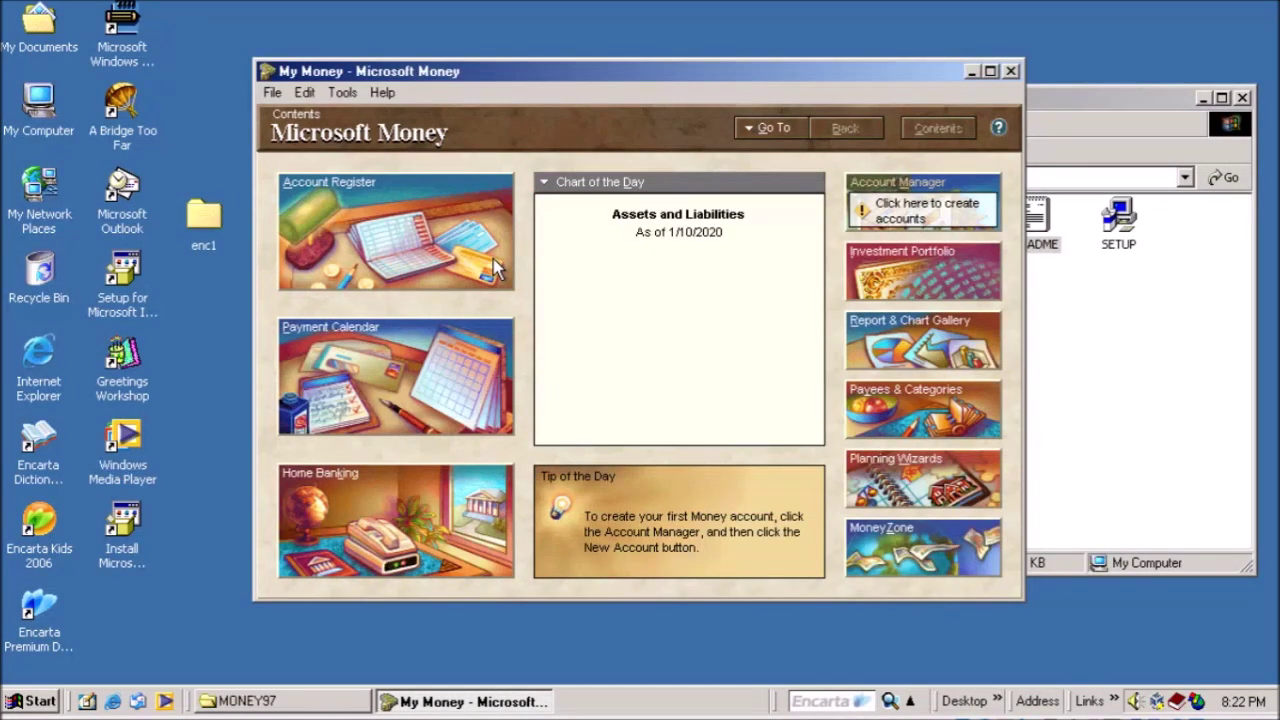
Try to open the Account Register, then view the Payment Calendar and return to the contents page.
left_click(397, 268)
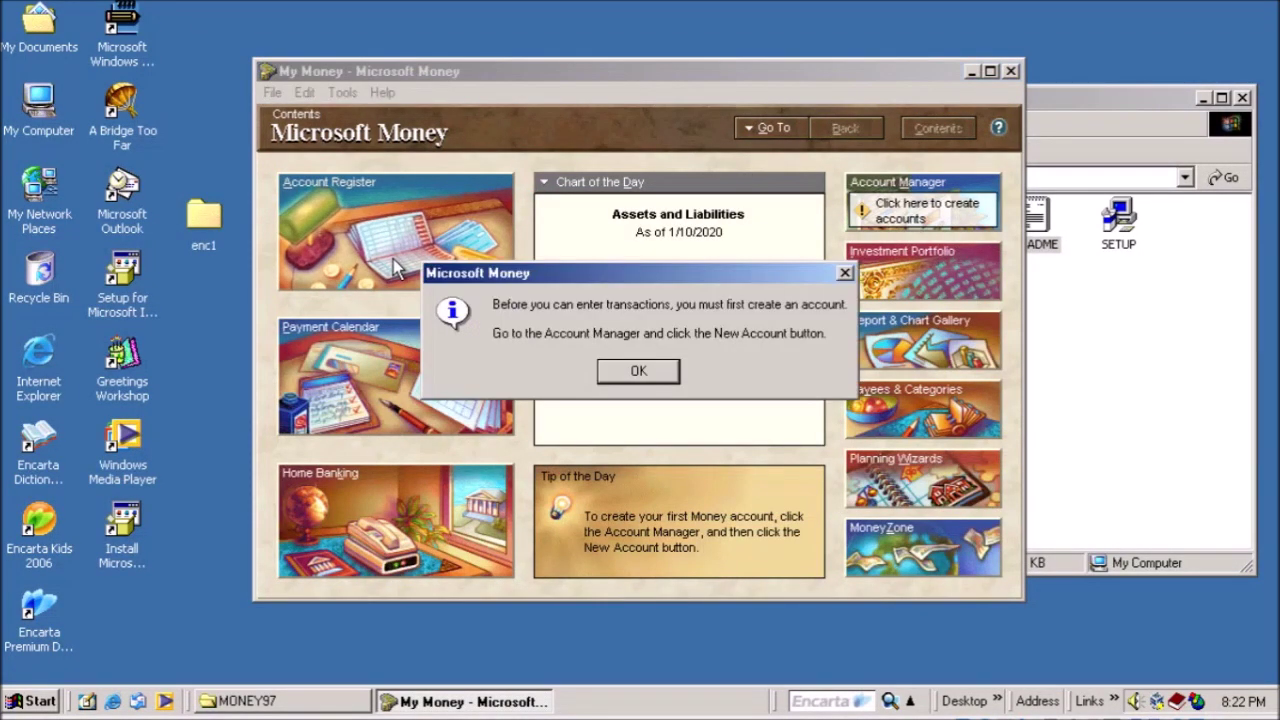
left_click(624, 372)
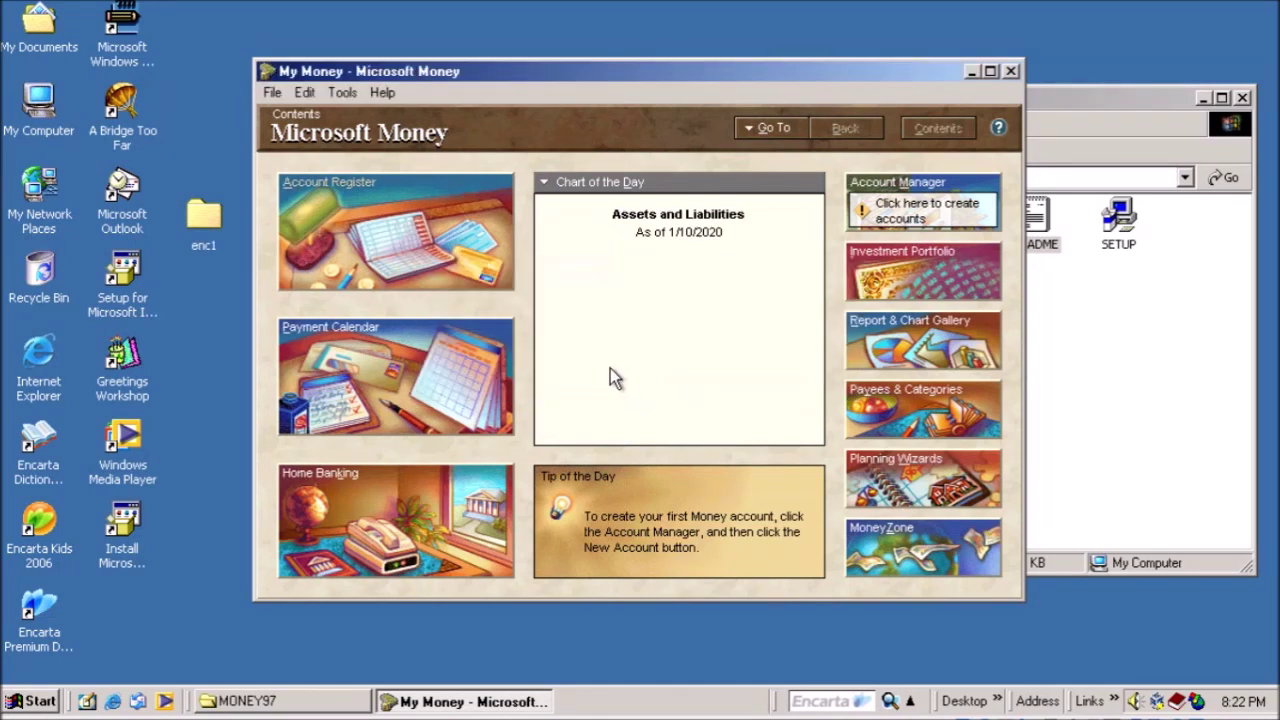
left_click(481, 330)
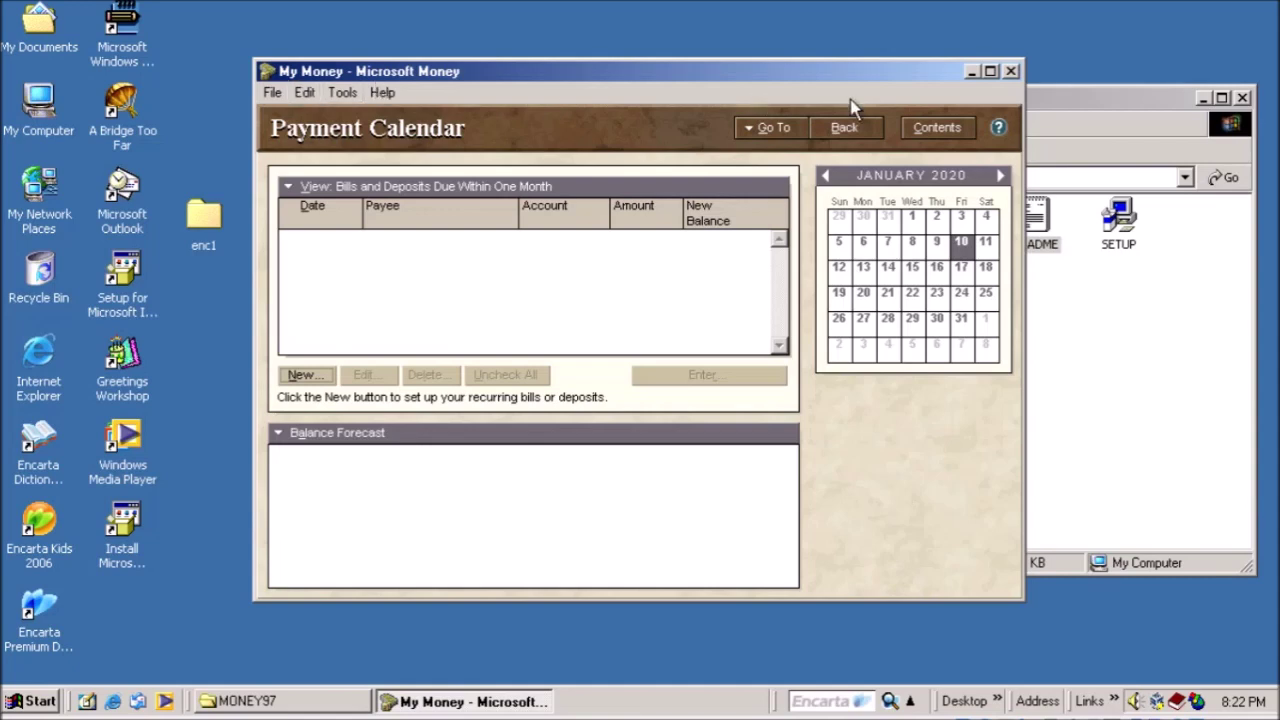
left_click(836, 132)
Try to open Home Banking and the MoneyZone web page, dismissing the message and closing the browser window.
left_click(326, 472)
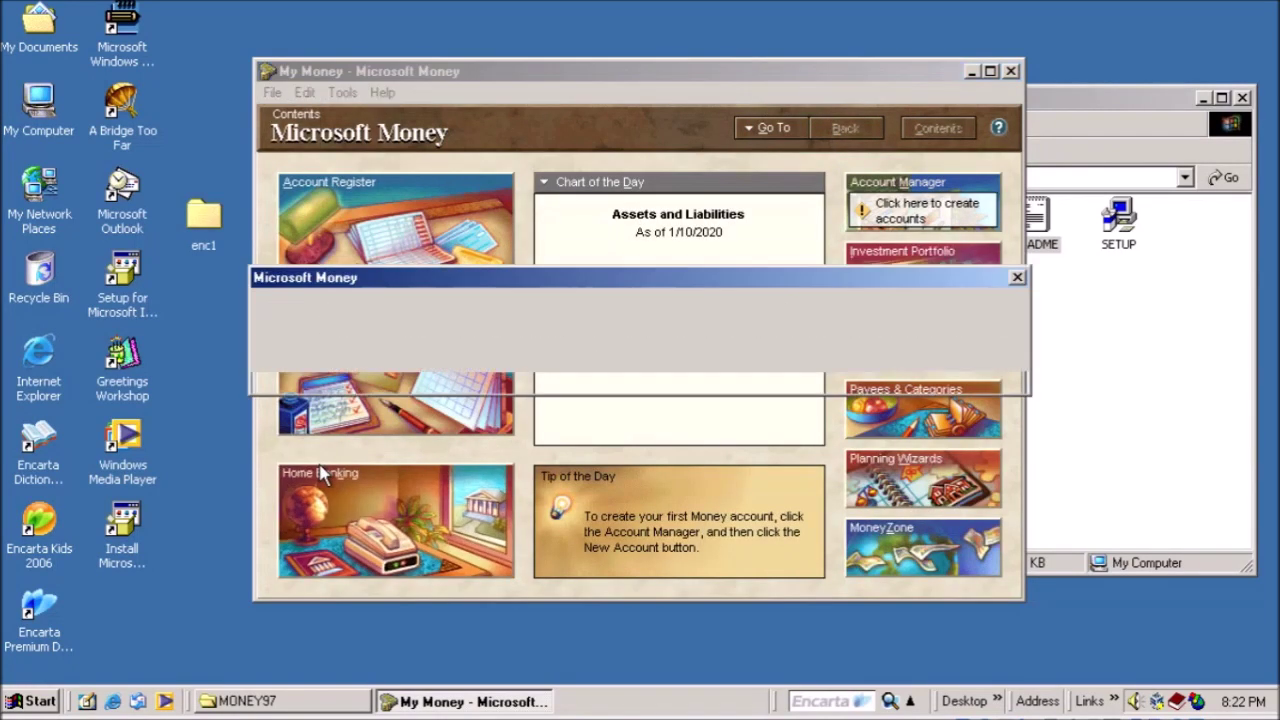
left_click(662, 372)
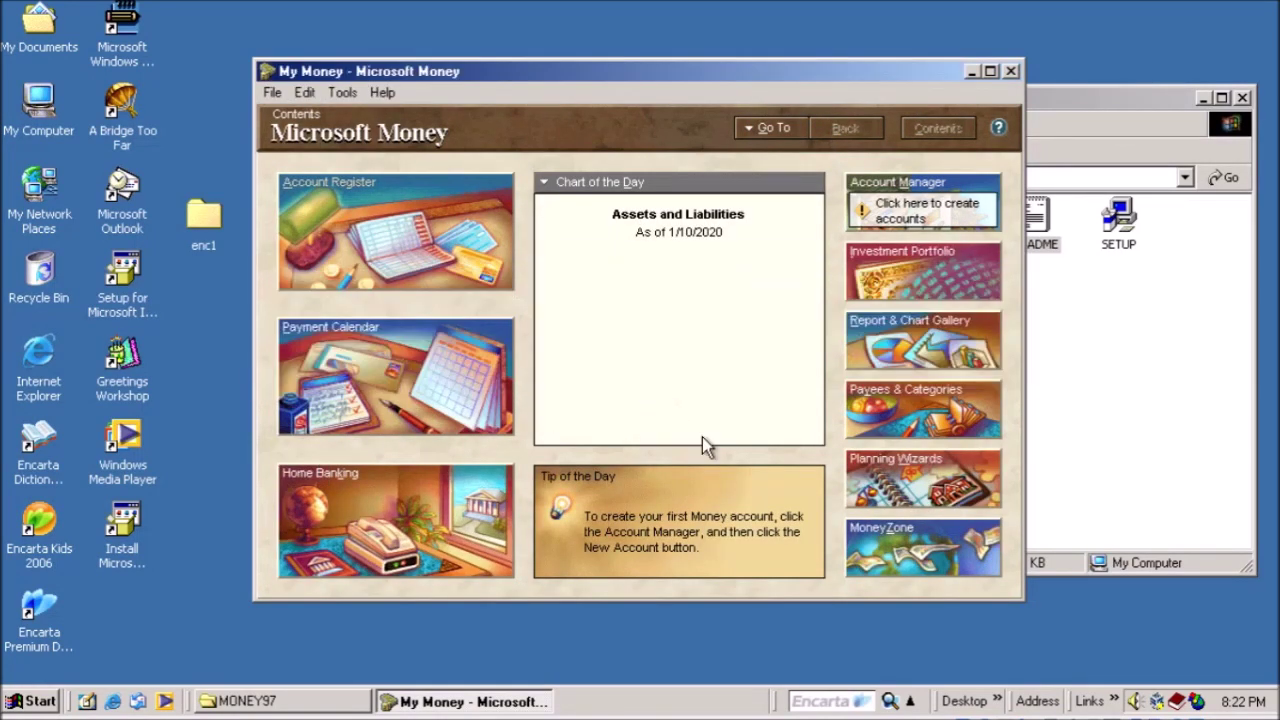
left_click(935, 535)
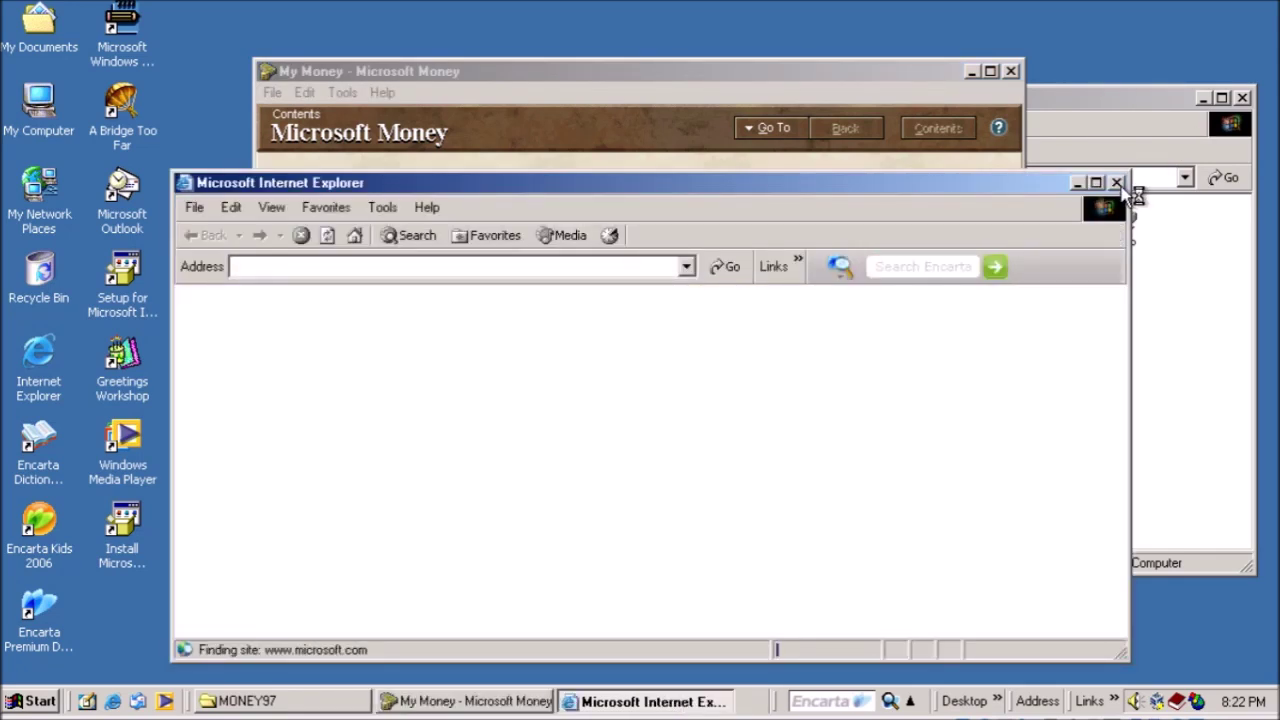
left_click(1117, 183)
Open the Loan Calculator from the Planning Wizards and try to compare loans with the loan fields still empty.
left_click(896, 456)
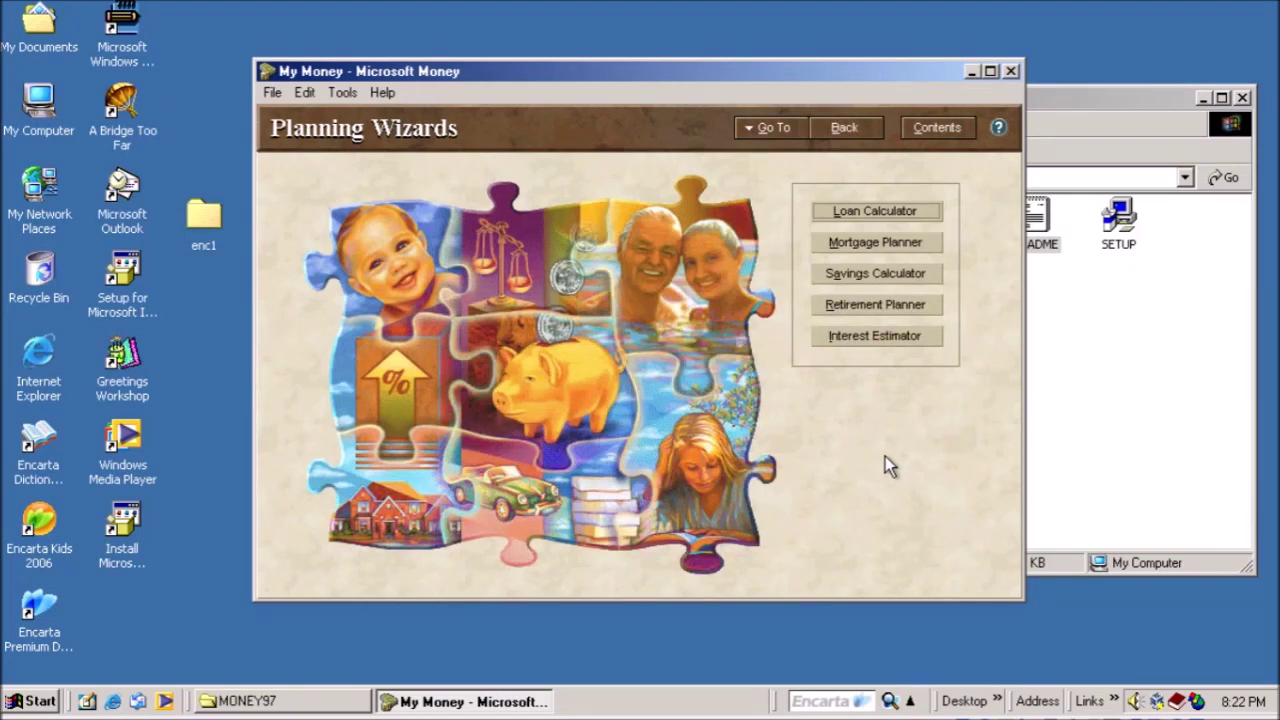
left_click(869, 208)
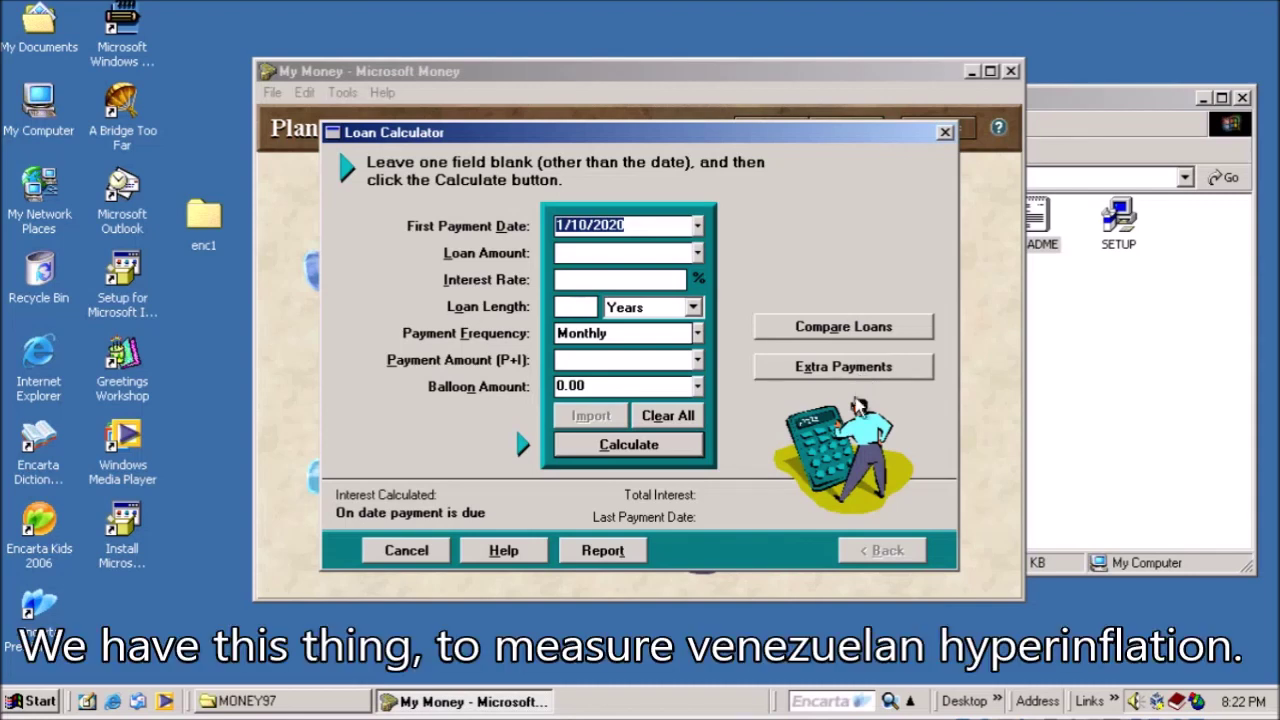
key("Return")
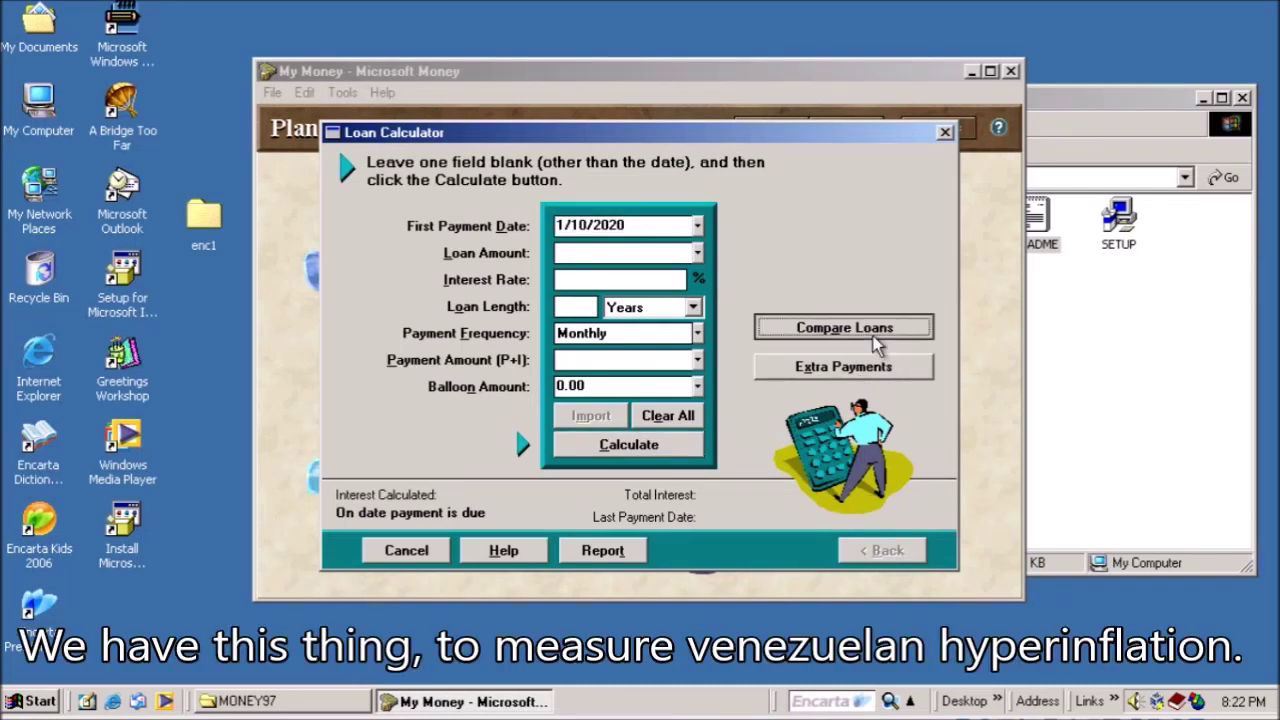
left_click(640, 381)
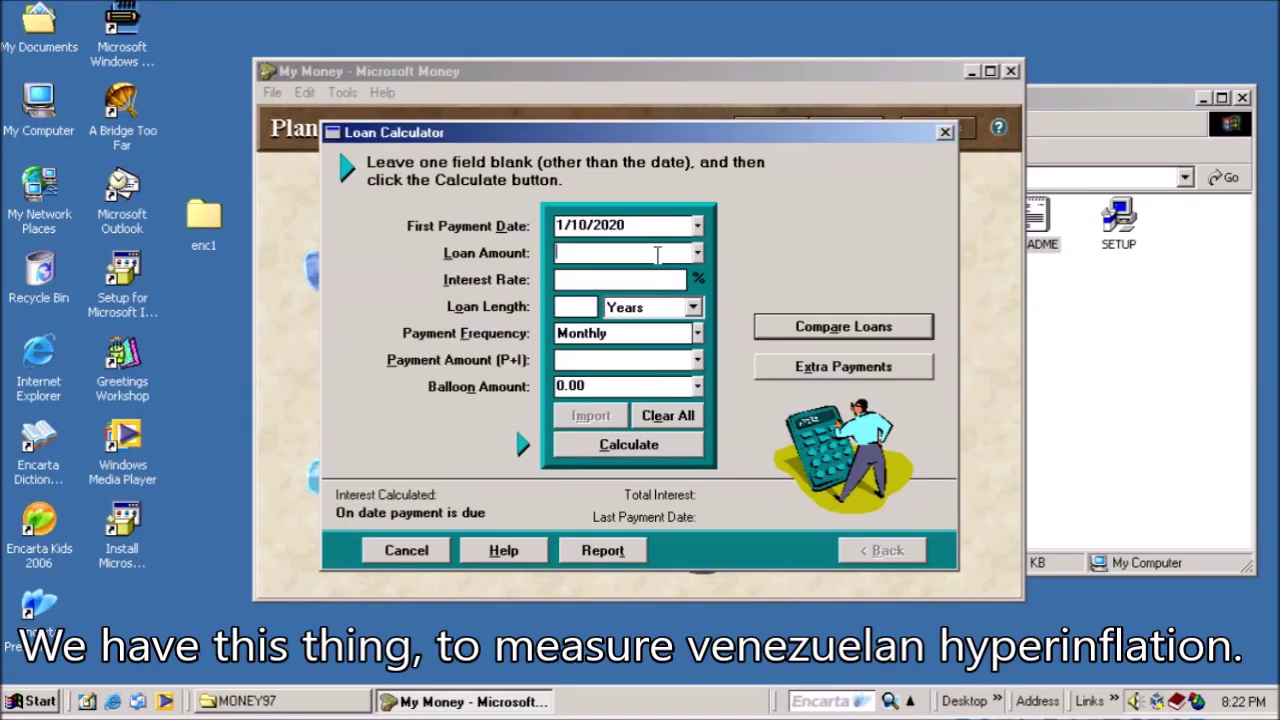
Set the loan amount to 700, try to compare loans, dismiss the message and set the interest rate to 20%.
type("700")
key("Return")
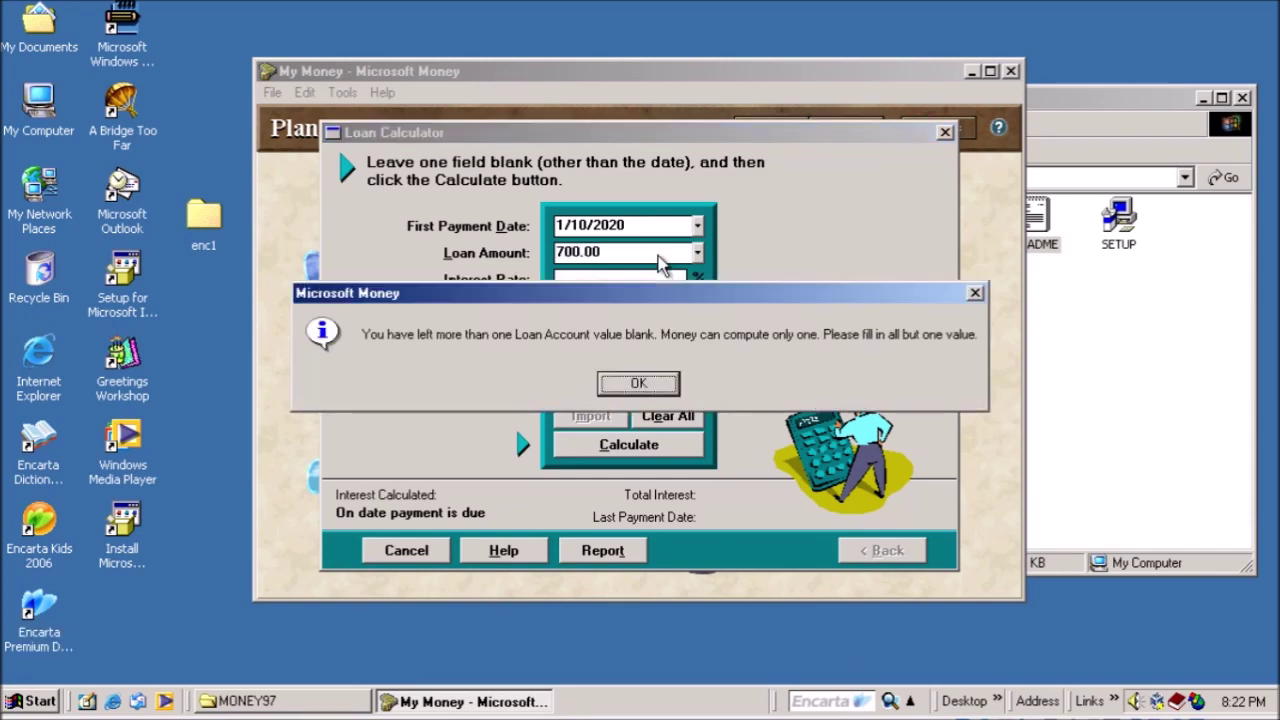
left_click(638, 382)
left_click(631, 382)
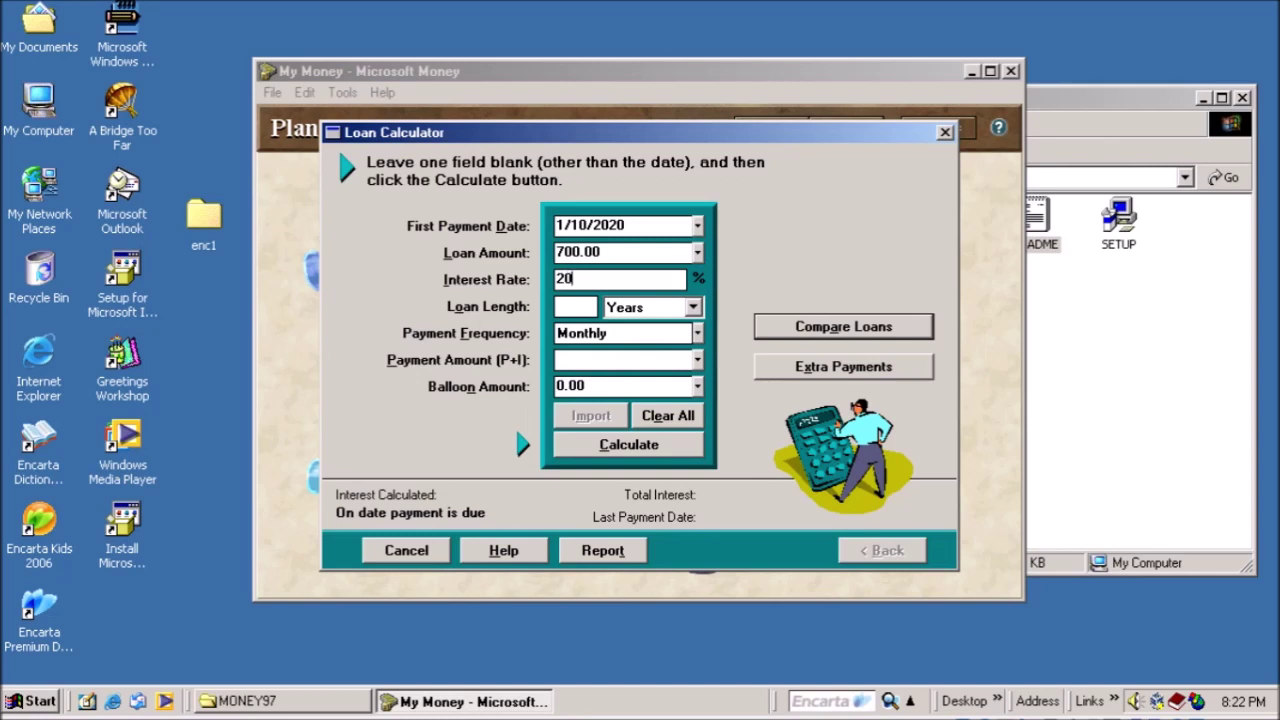
Set the payment amount to 66 and the loan length to 8 years, then try to compare loans and dismiss the message.
left_click(698, 362)
double_click(653, 415)
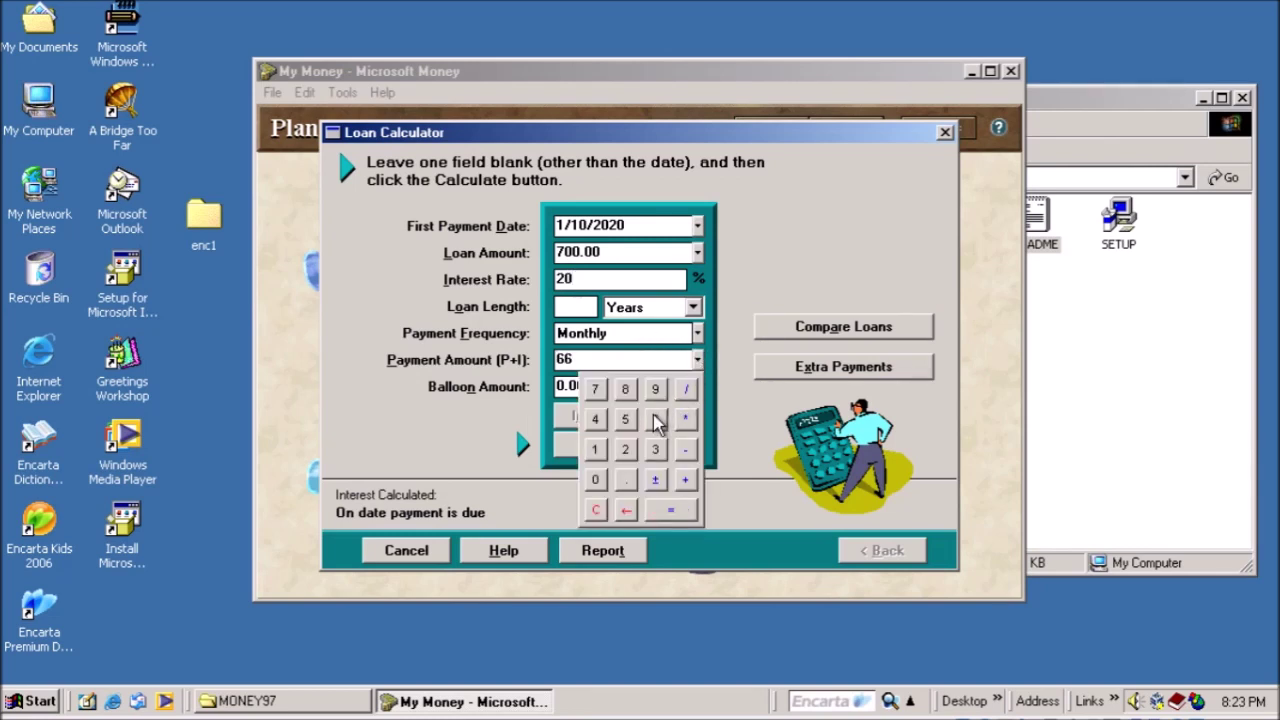
left_click(742, 311)
left_click(581, 307)
type("8")
left_click(801, 332)
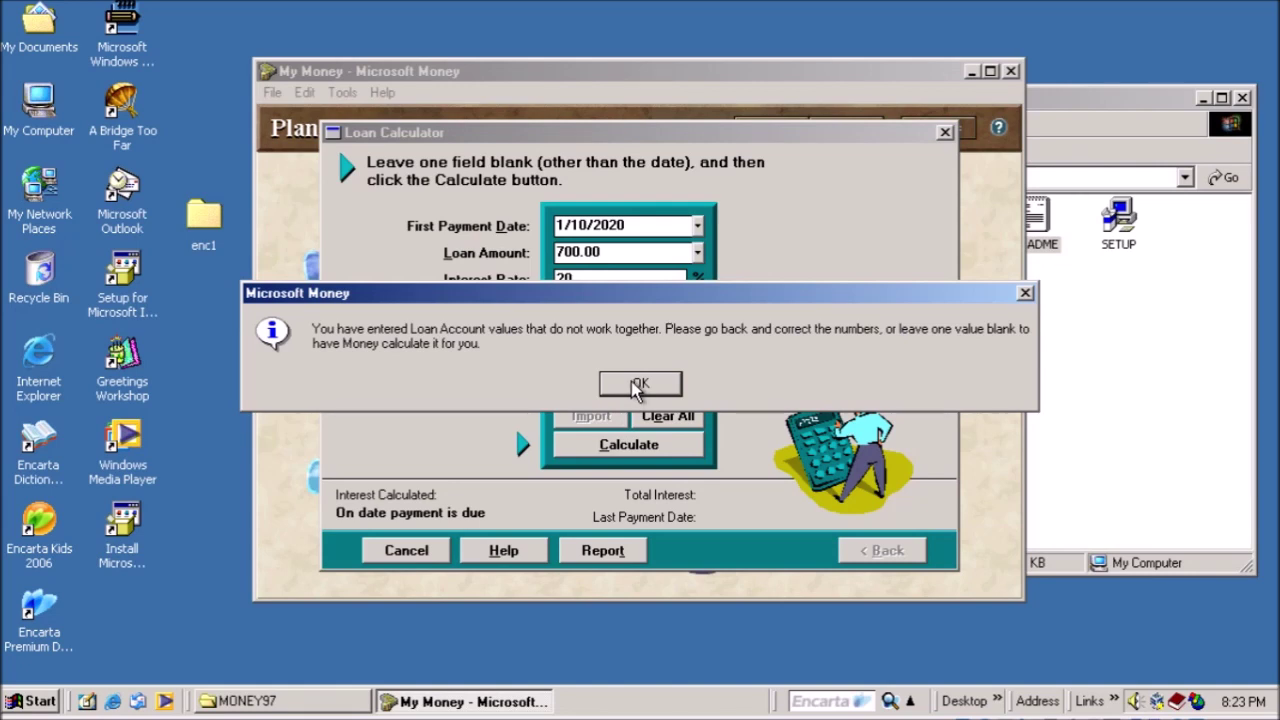
left_click(634, 386)
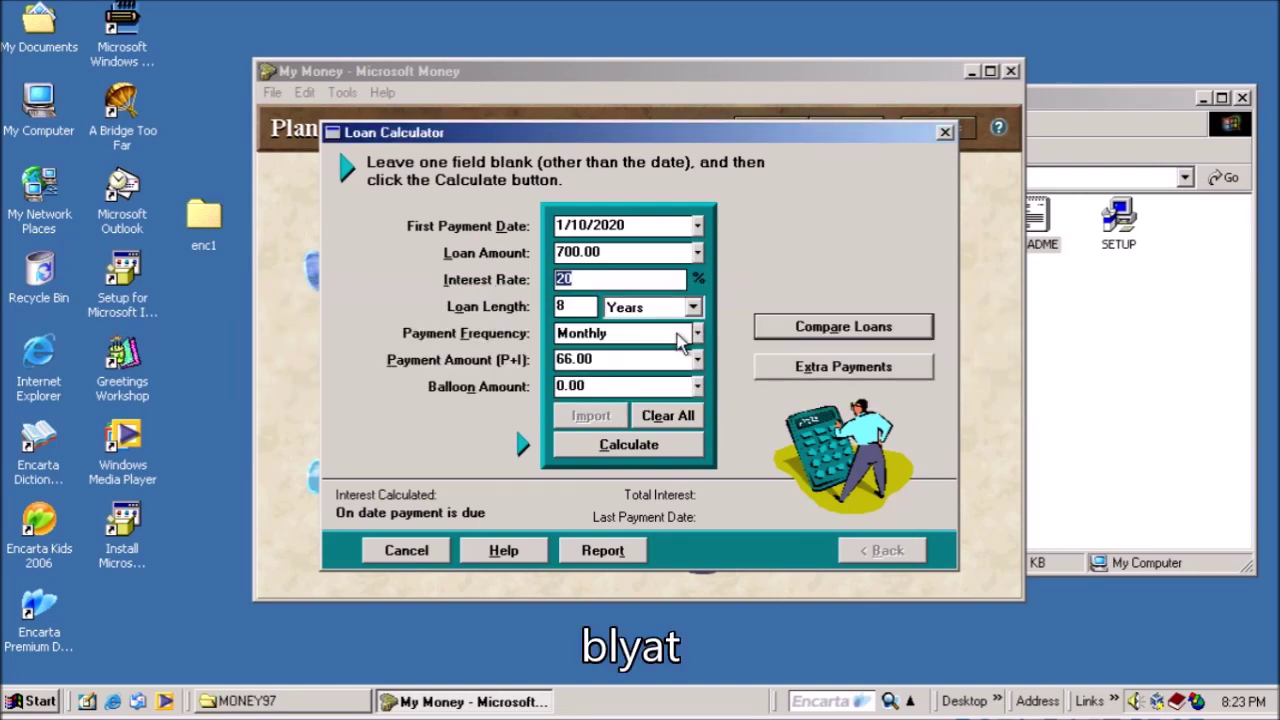
Try the extra payments option, clear the loan amount in the Loan Calculator and compare loans.
left_click(770, 358)
left_click(662, 385)
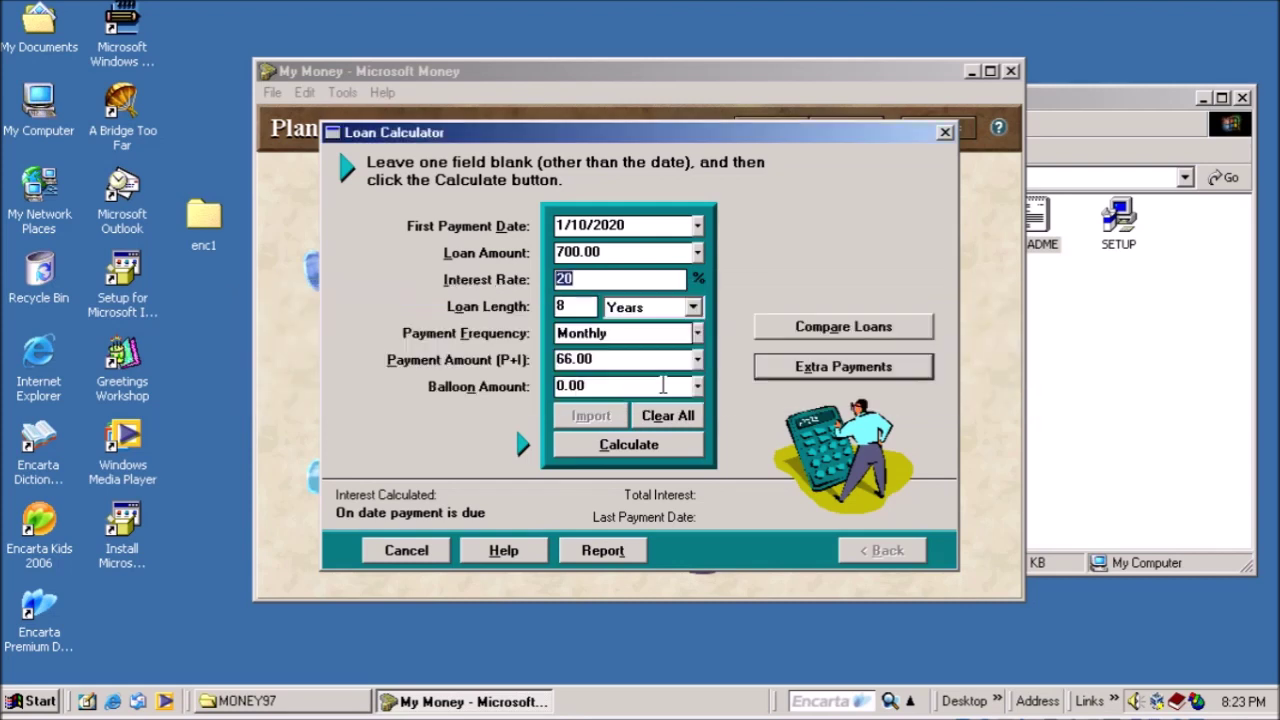
left_click(630, 254)
left_click(697, 253)
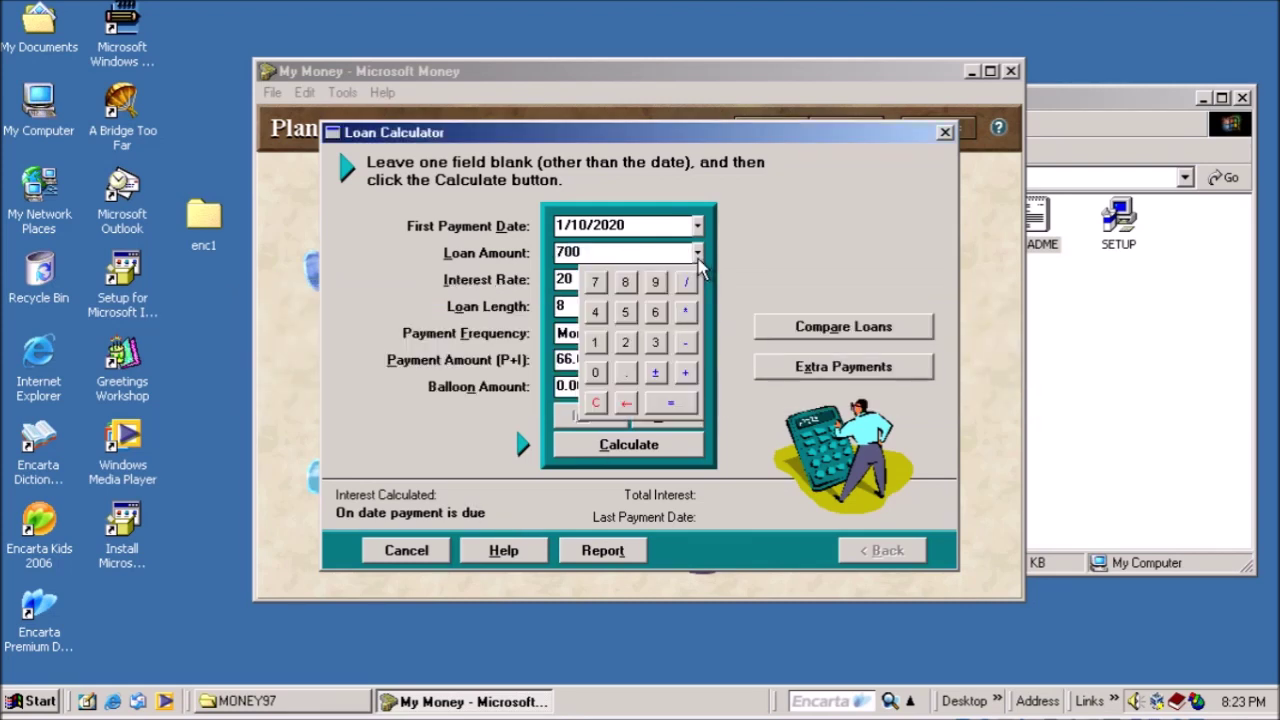
left_click(660, 253)
key("Delete")
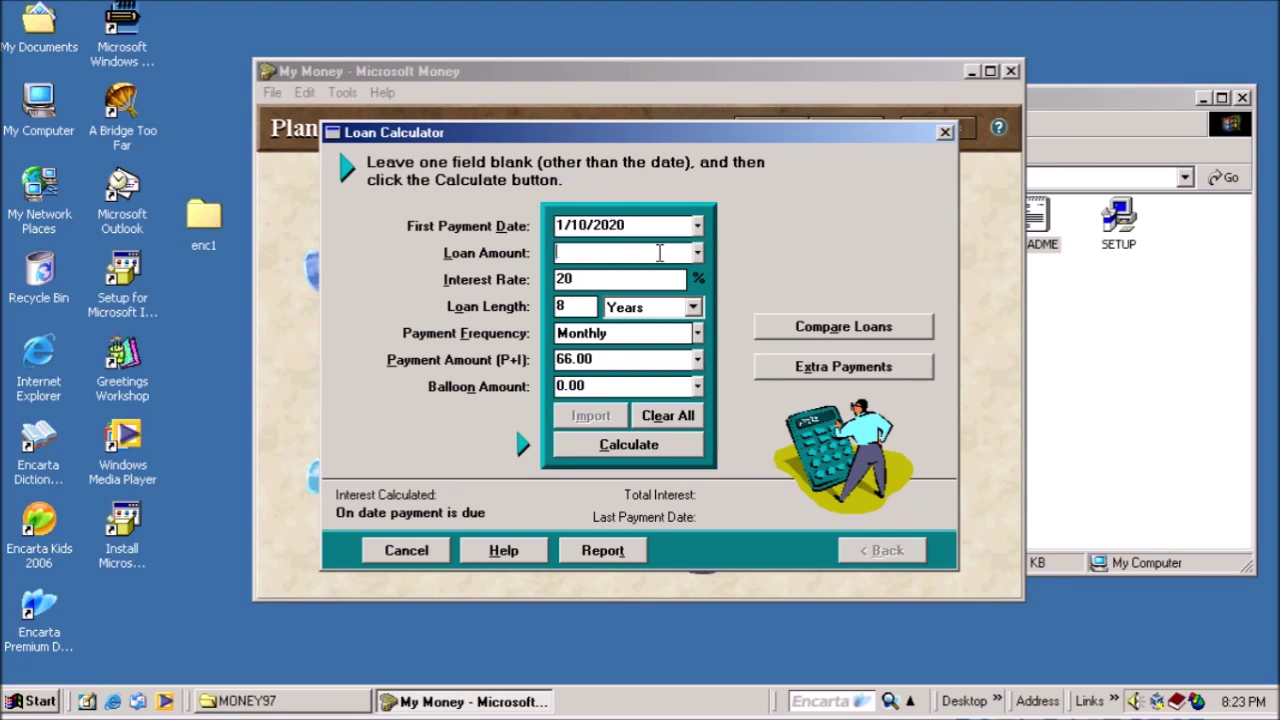
left_click(866, 330)
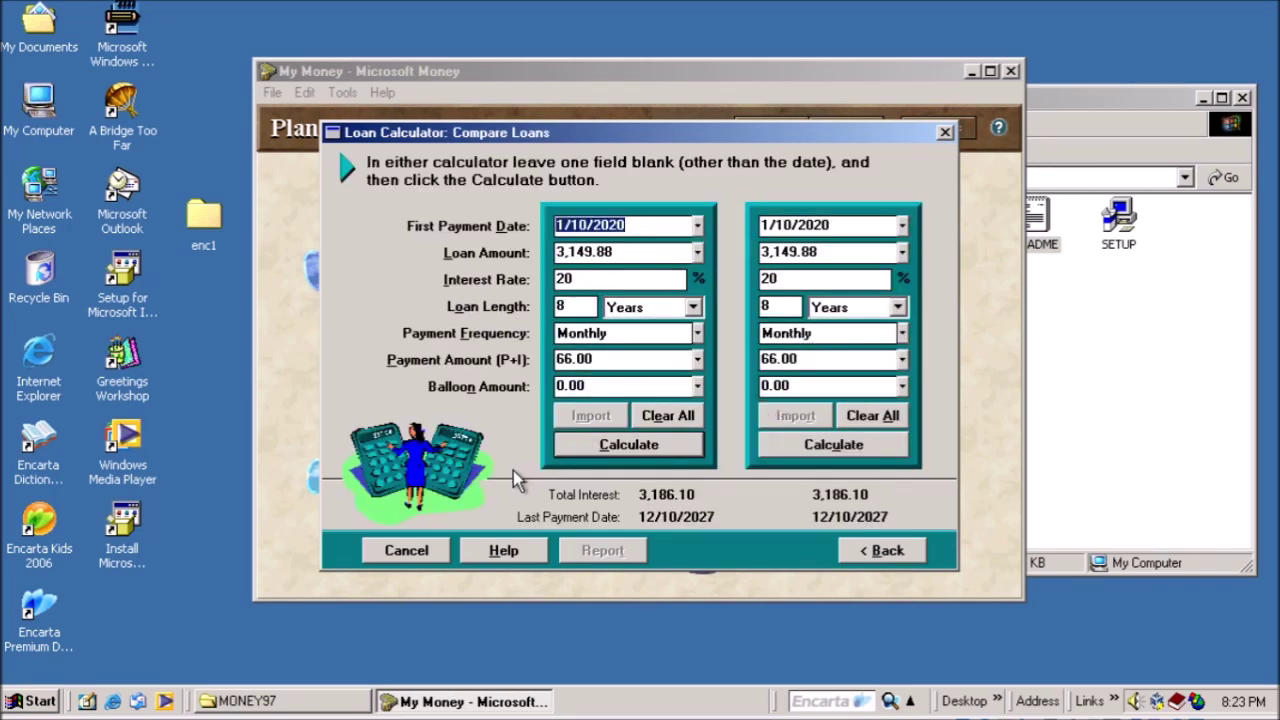
Decline cancelling the loan comparison, clear the first loan's amount and recalculate it.
left_click(406, 558)
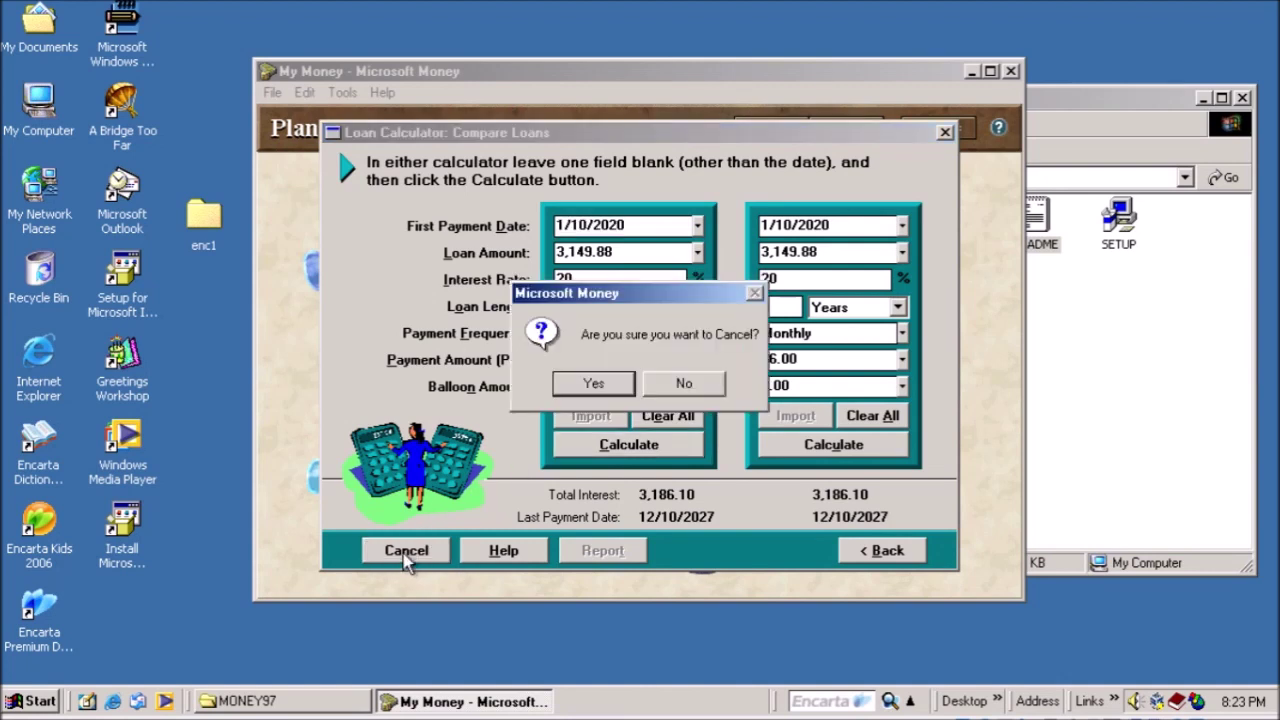
left_click(661, 388)
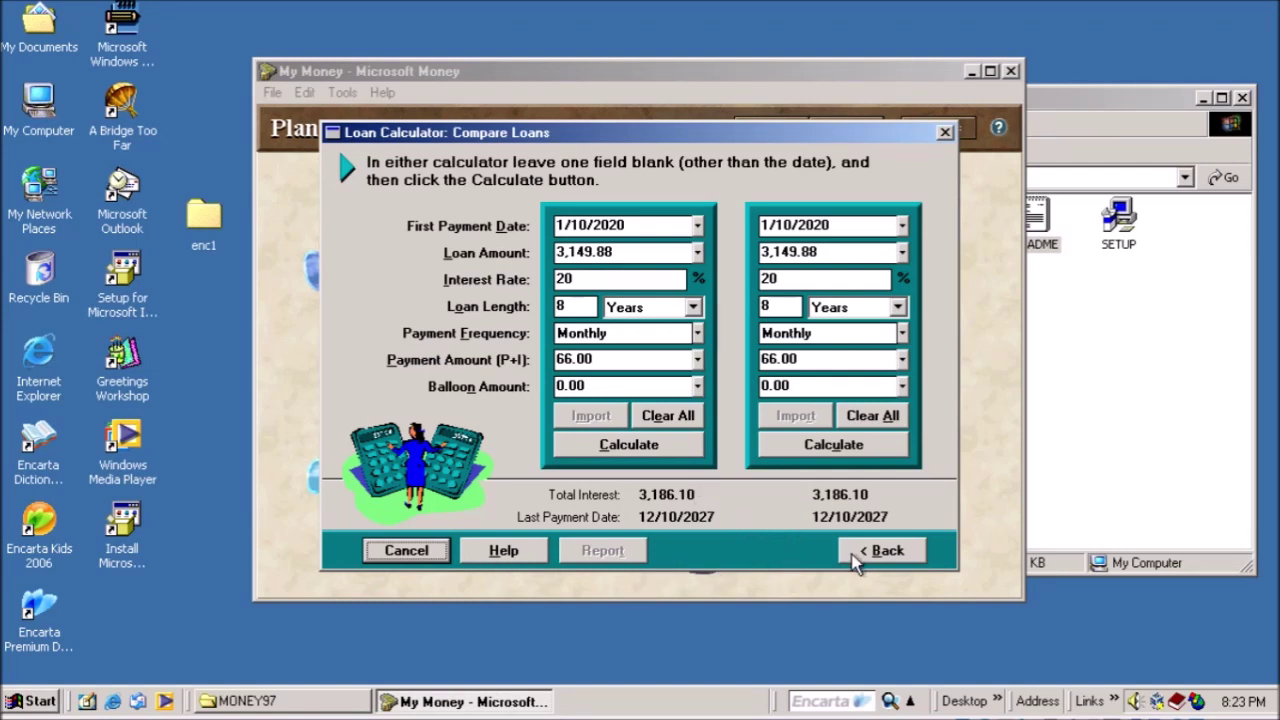
left_click(608, 446)
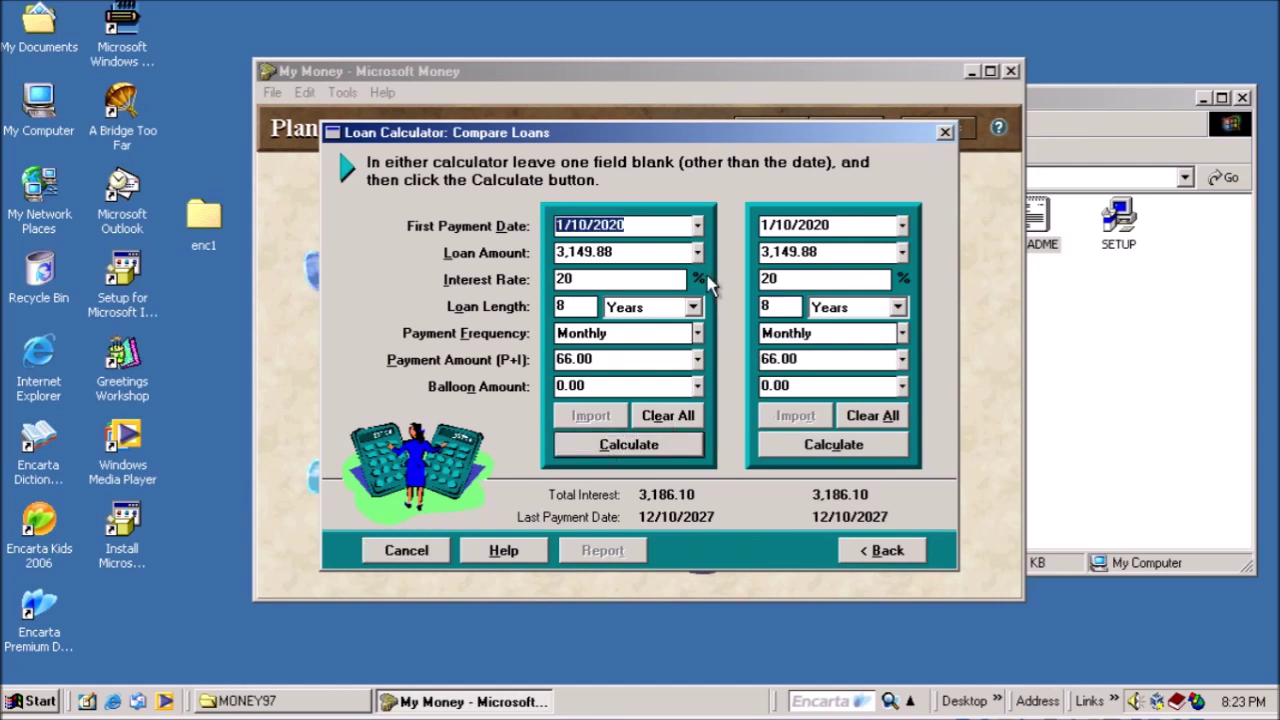
left_click(666, 258)
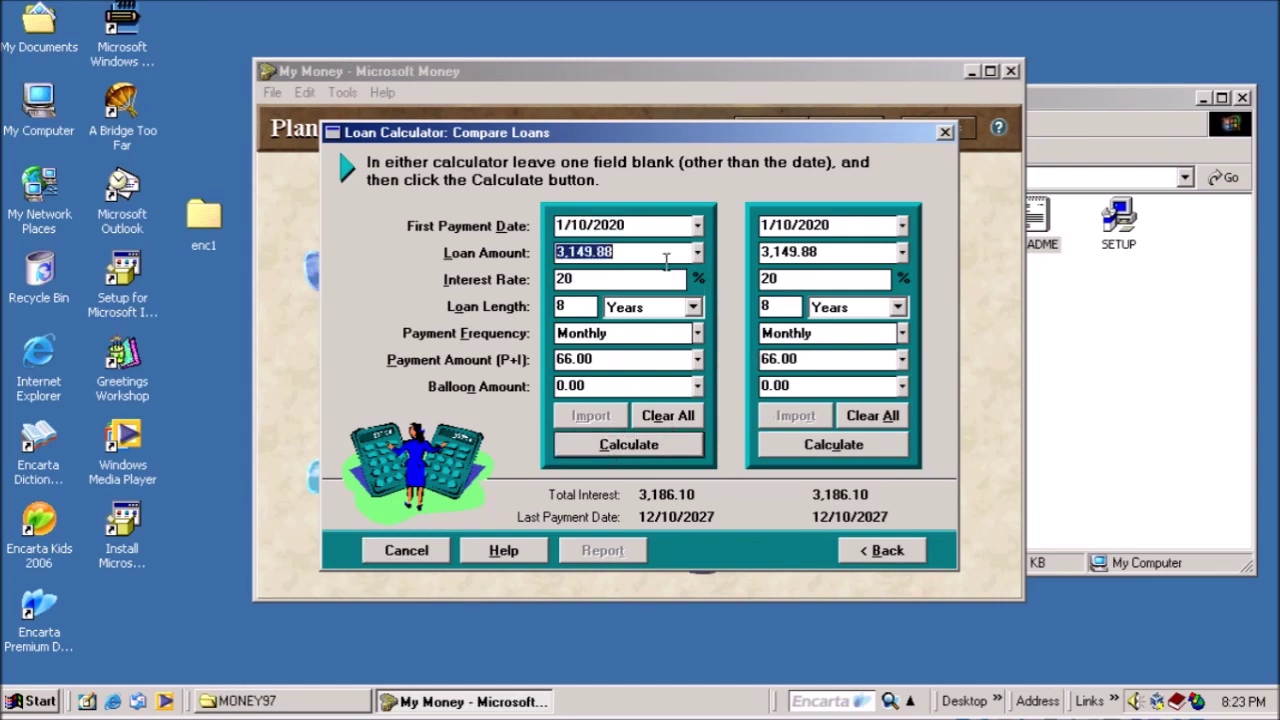
key("Delete")
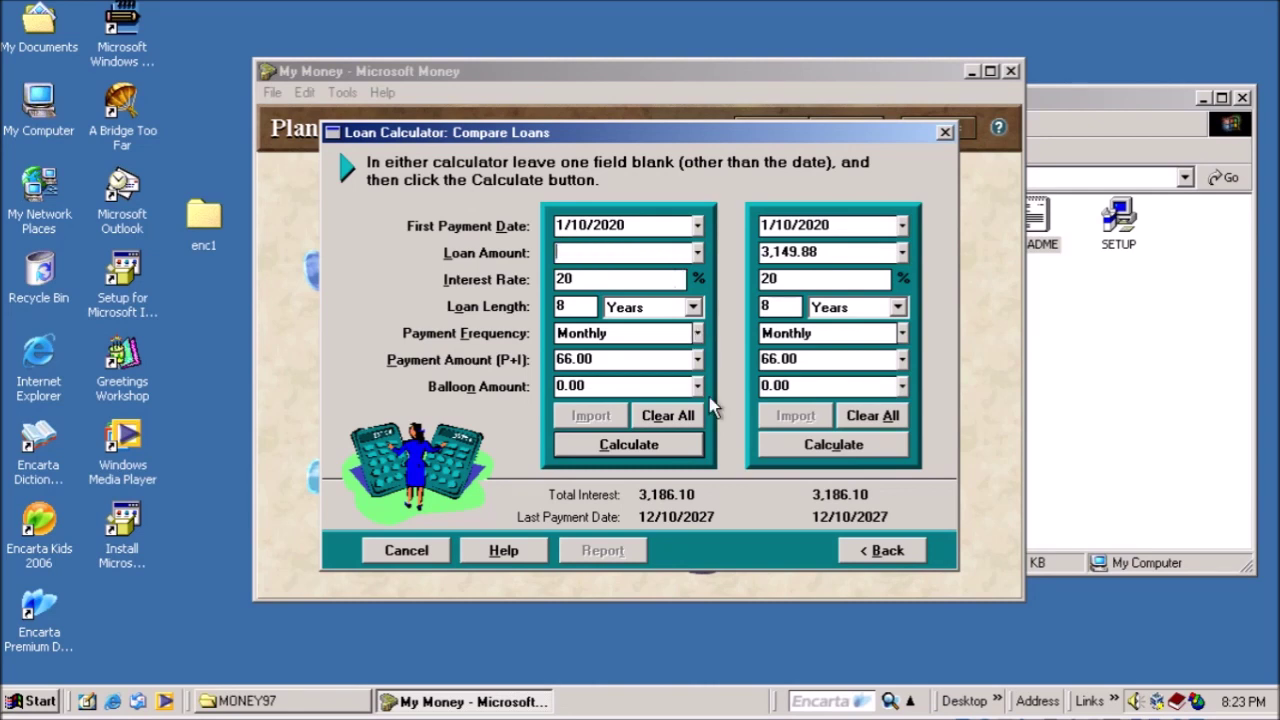
left_click(690, 452)
left_click(688, 455)
Clear the first loan's interest rate and recalculate both loans in the comparison.
left_click(661, 362)
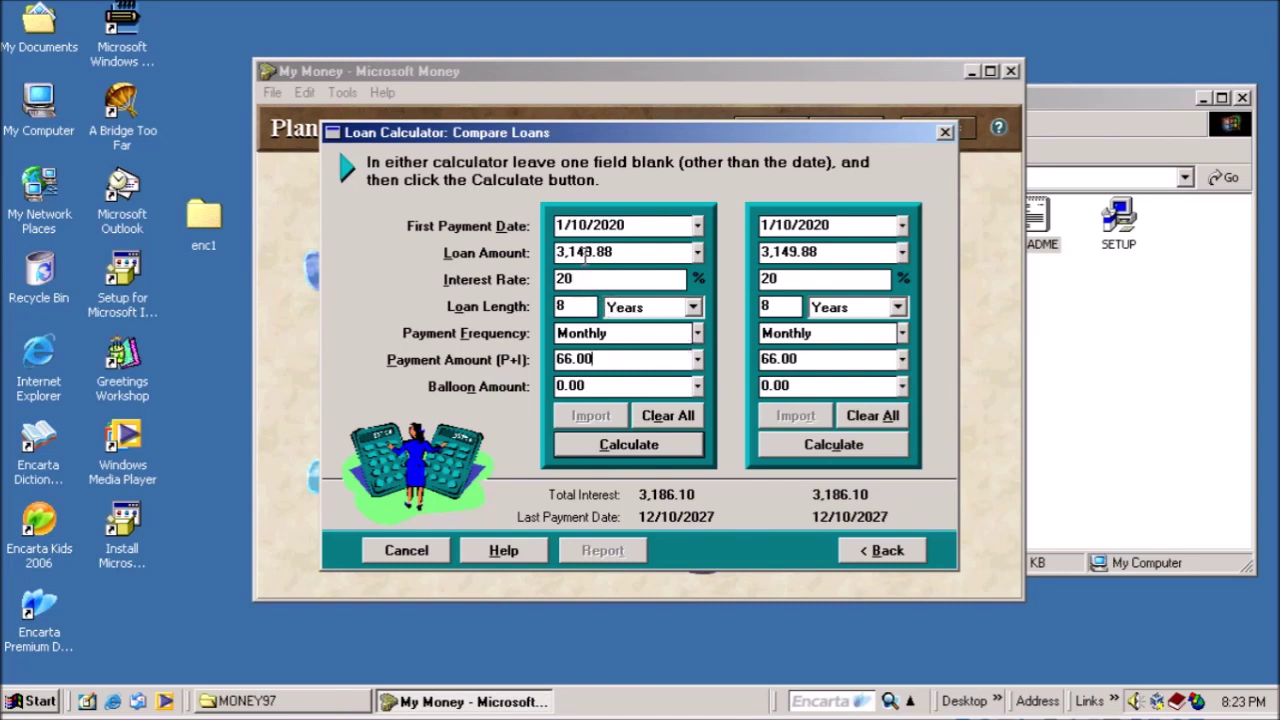
left_click(569, 279)
left_click(808, 450)
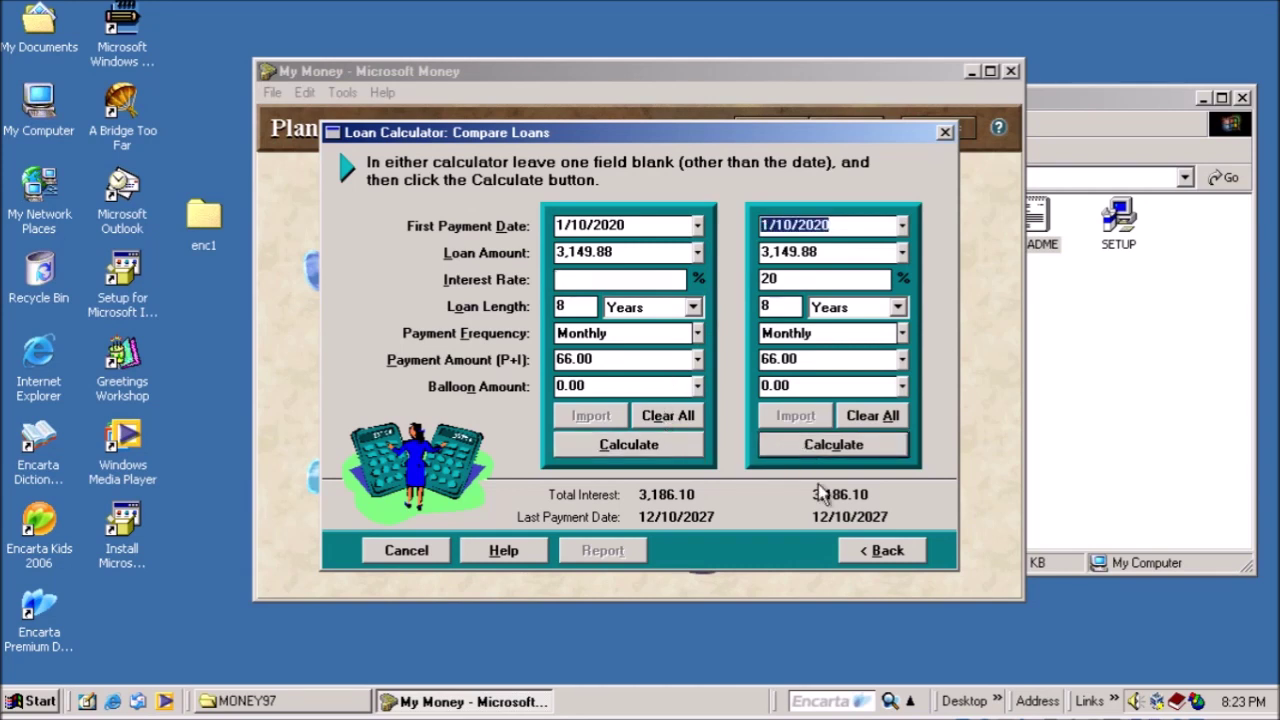
left_click(675, 458)
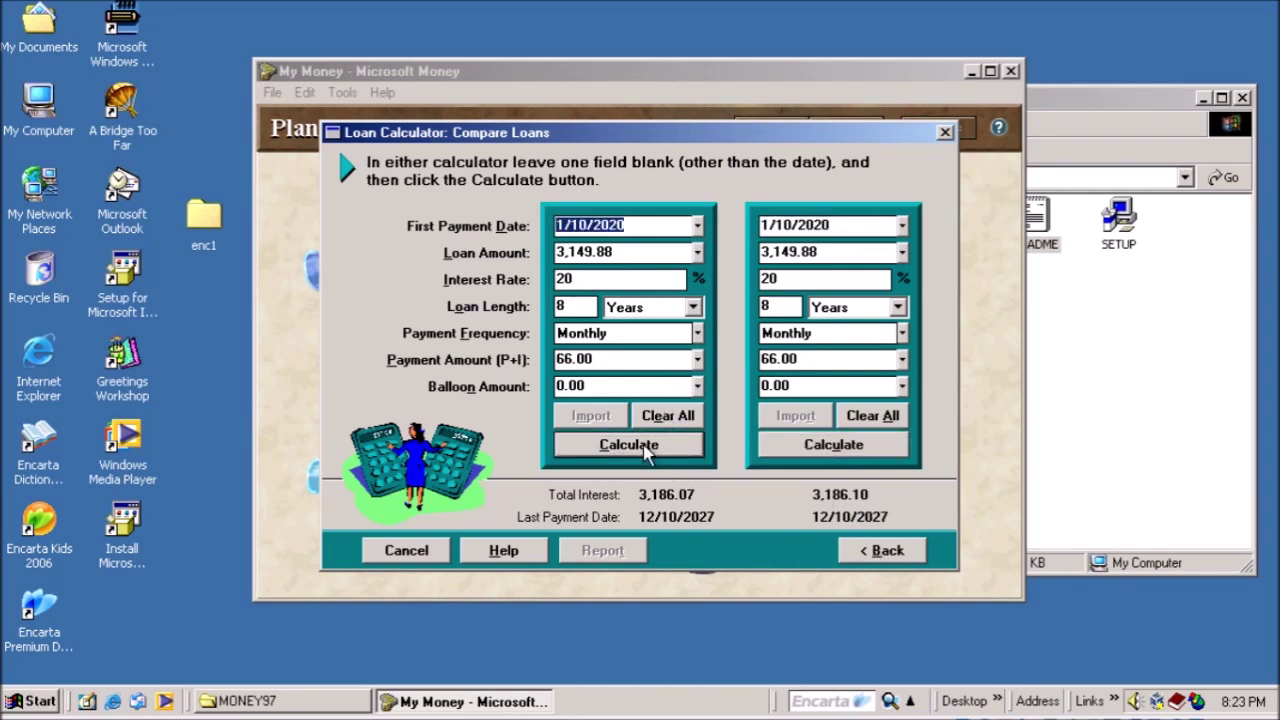
Set the second loan's length to 8 years and interest rate to 8%, try to calculate it and dismiss the message.
left_click(762, 305)
type("8")
double_click(786, 278)
type("8")
left_click(774, 456)
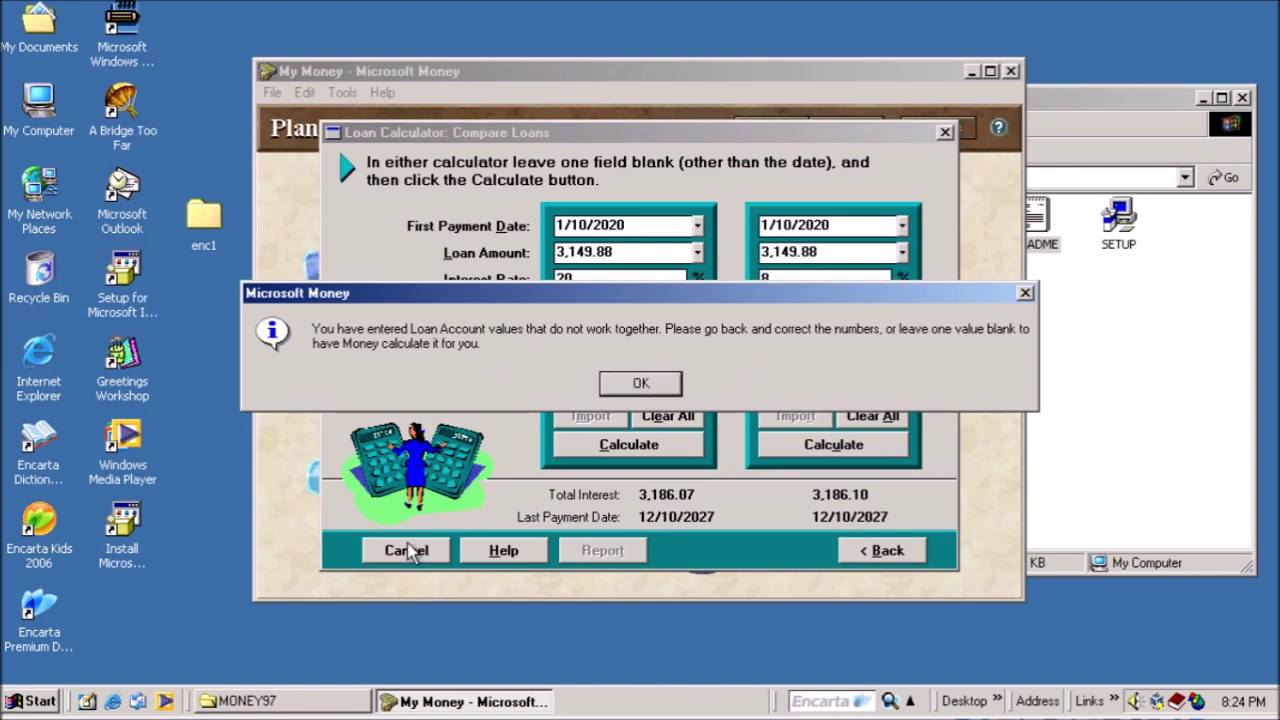
left_click(613, 385)
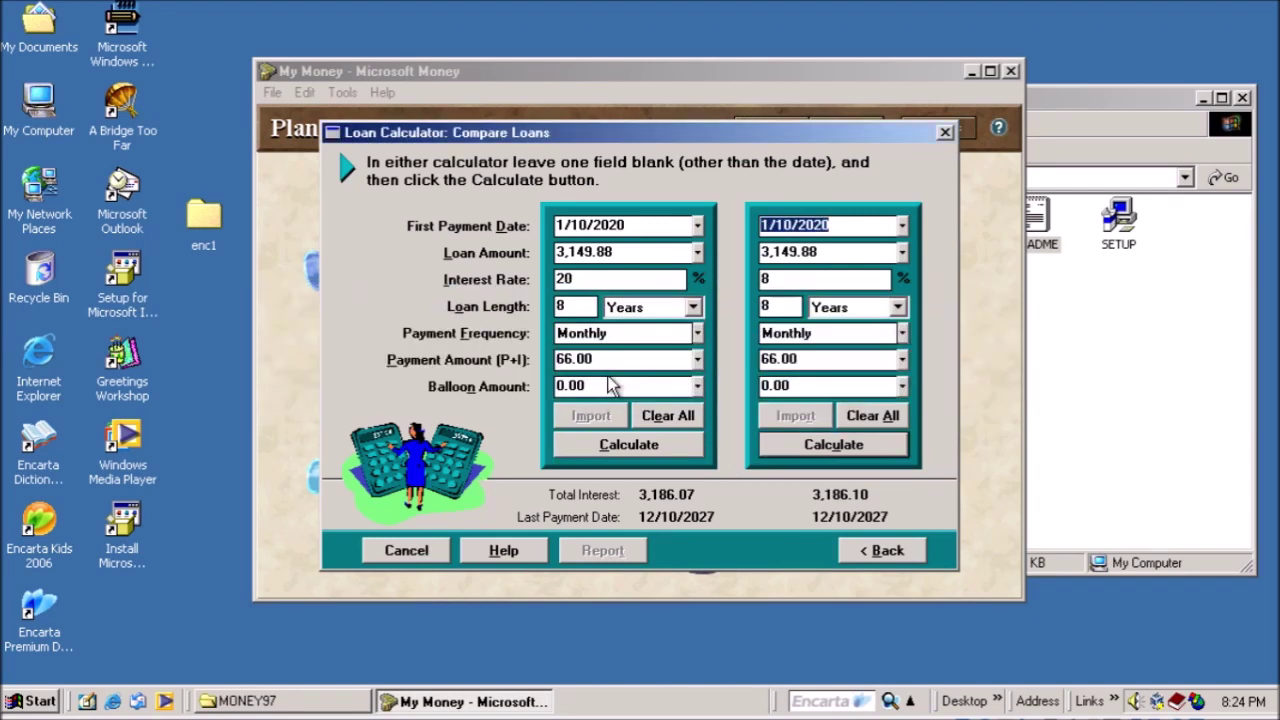
Cancel the Loan Calculator, confirm the cancellation and return to the Contents page.
left_click(401, 551)
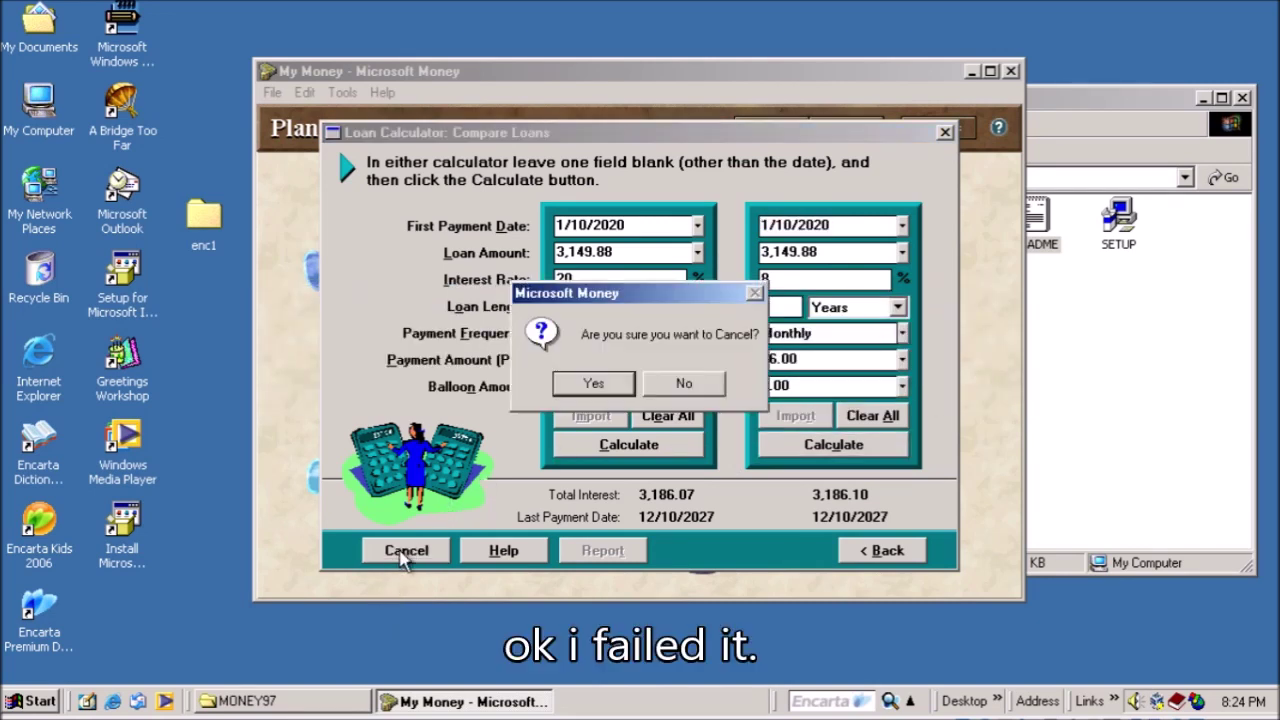
left_click(592, 383)
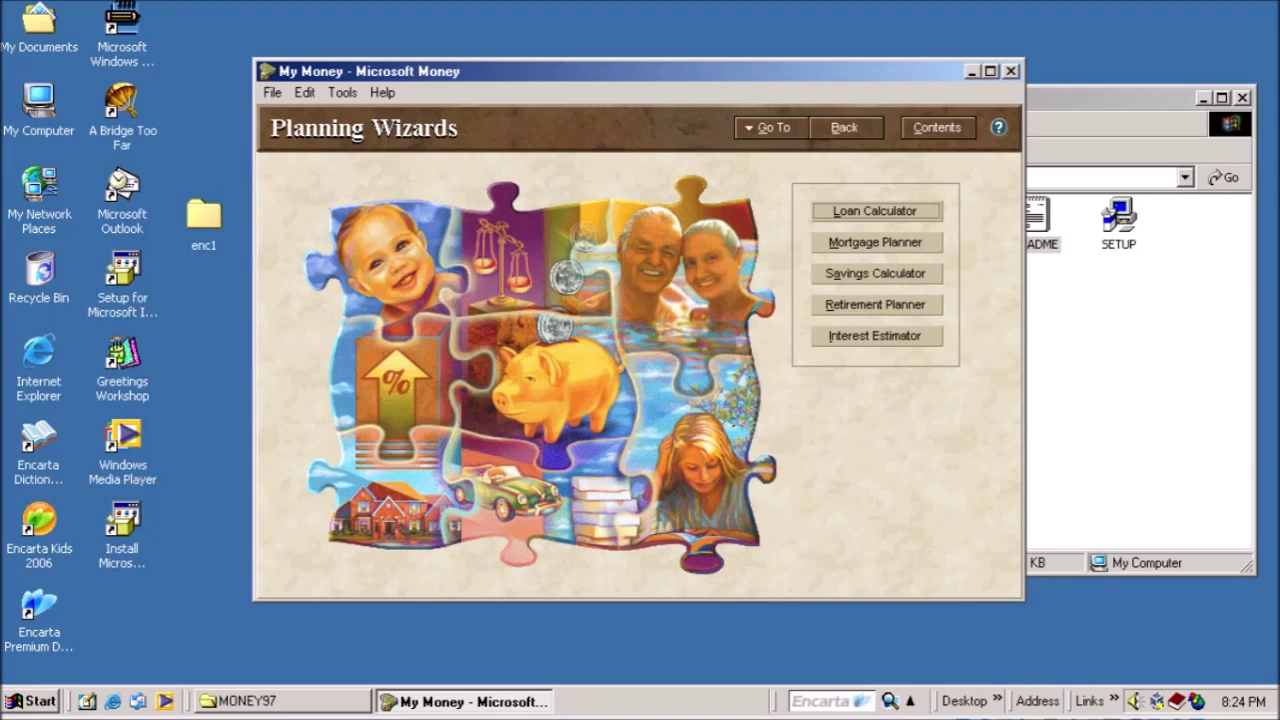
left_click(940, 128)
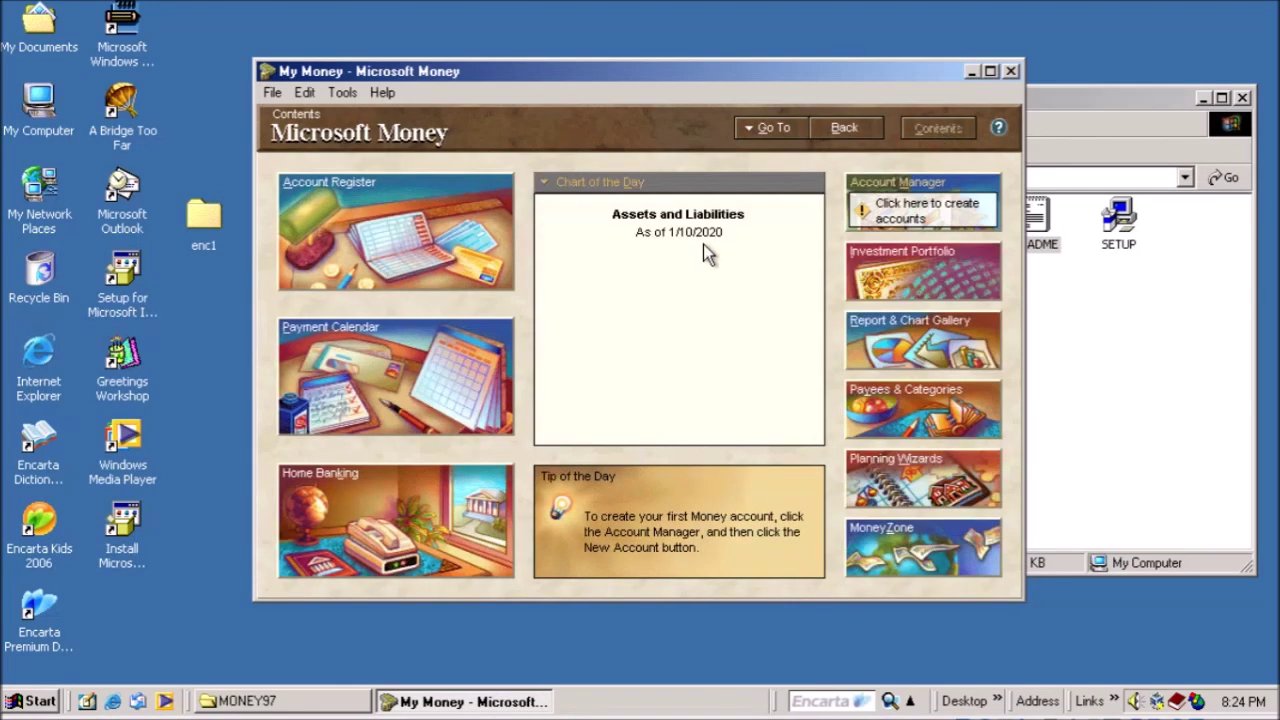
View the Payees & Categories and Investment Portfolio sections, returning to the Contents page after each.
left_click(866, 428)
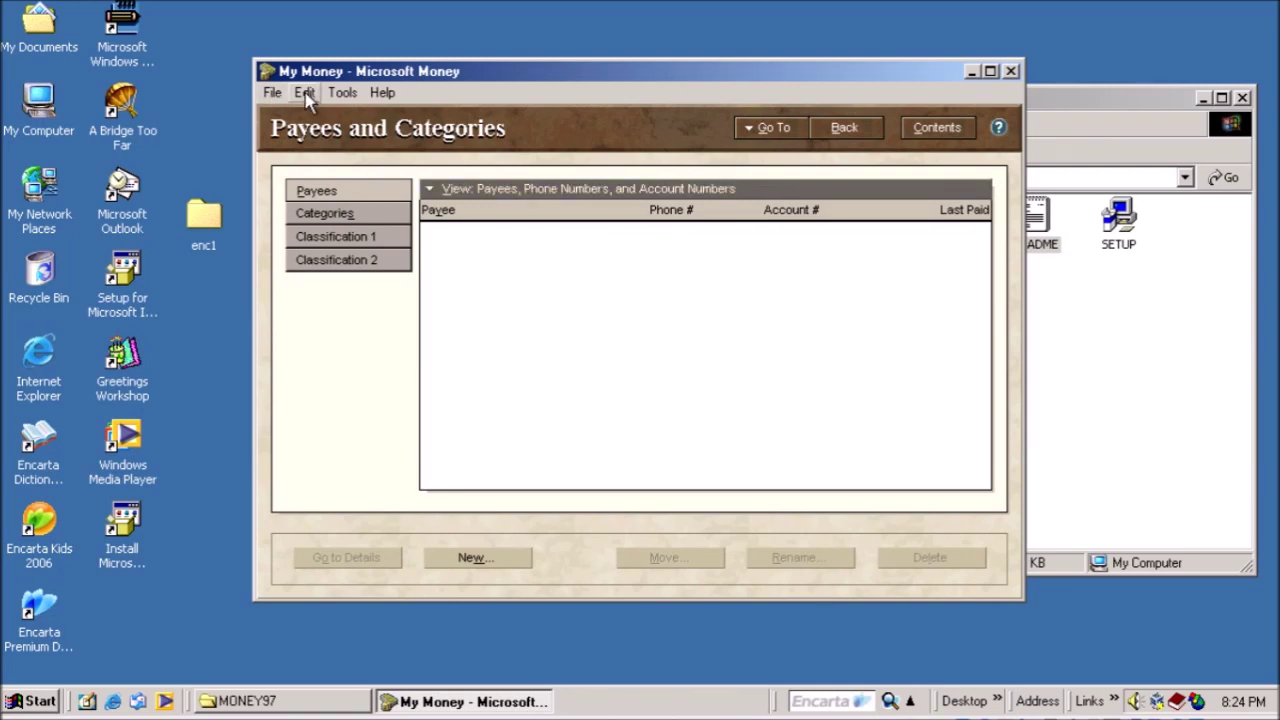
left_click(850, 128)
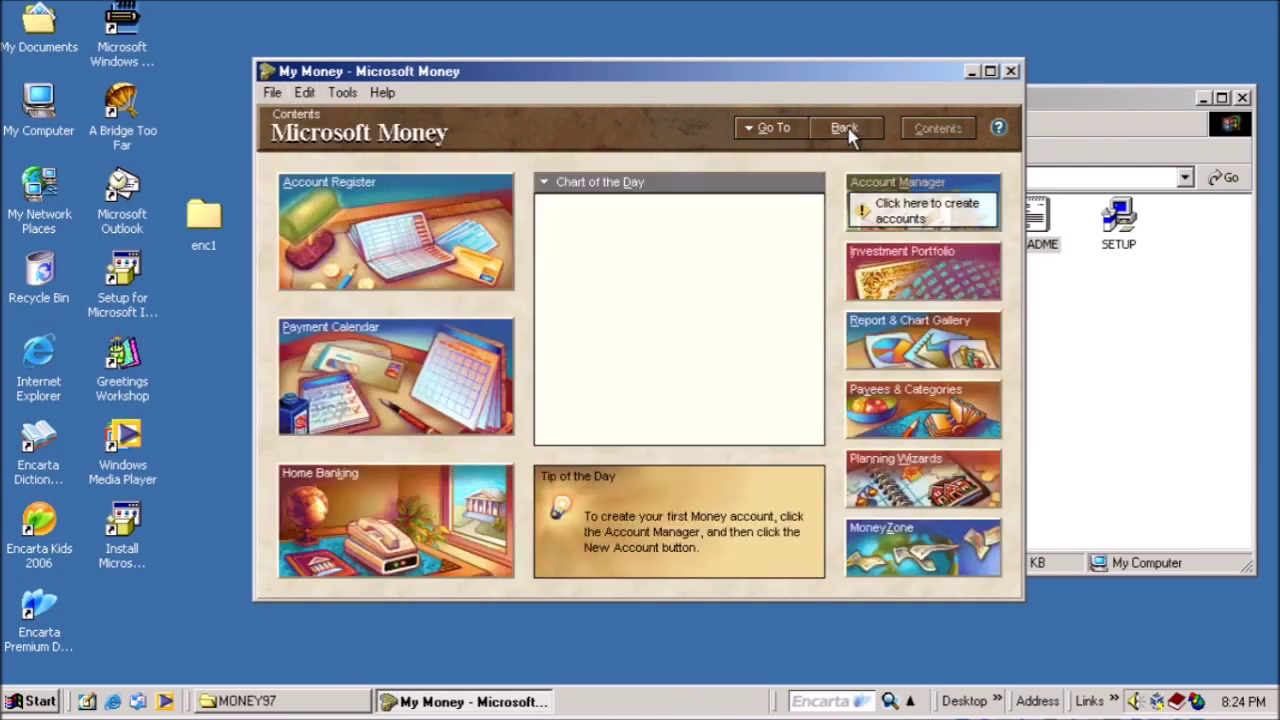
left_click(908, 258)
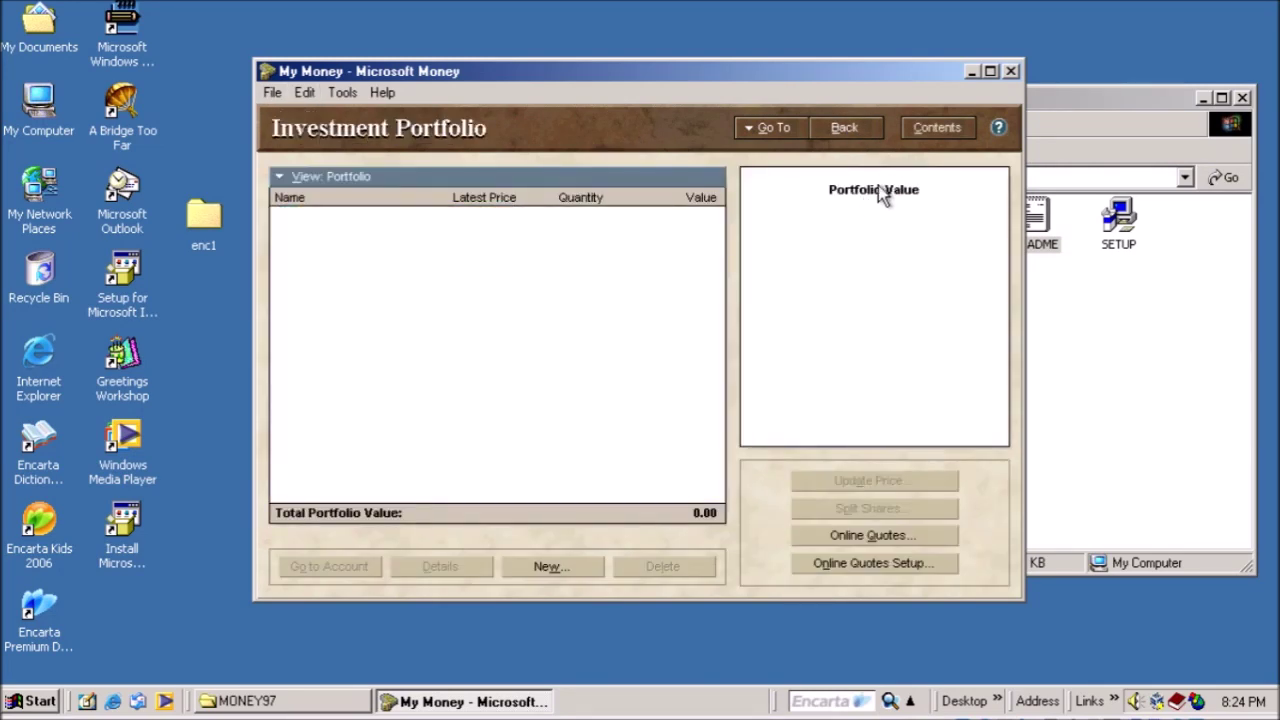
left_click(846, 131)
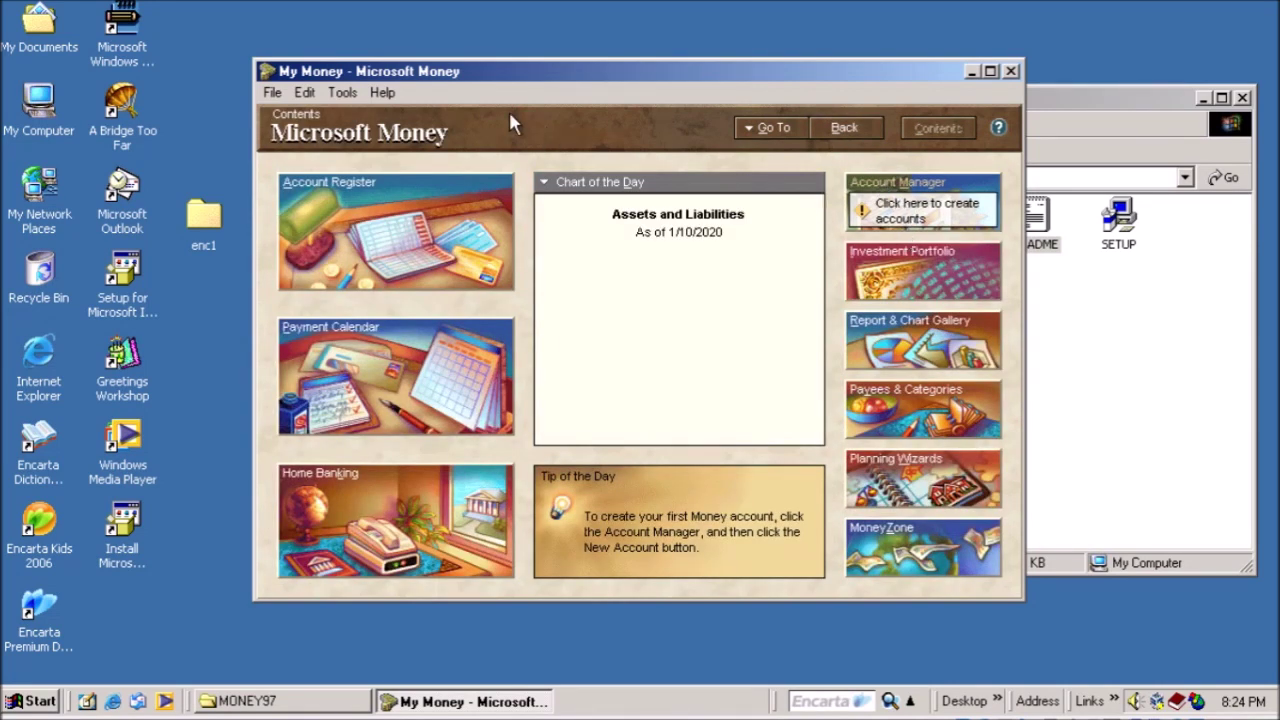
Check the program's version information and close the About window.
left_click(383, 92)
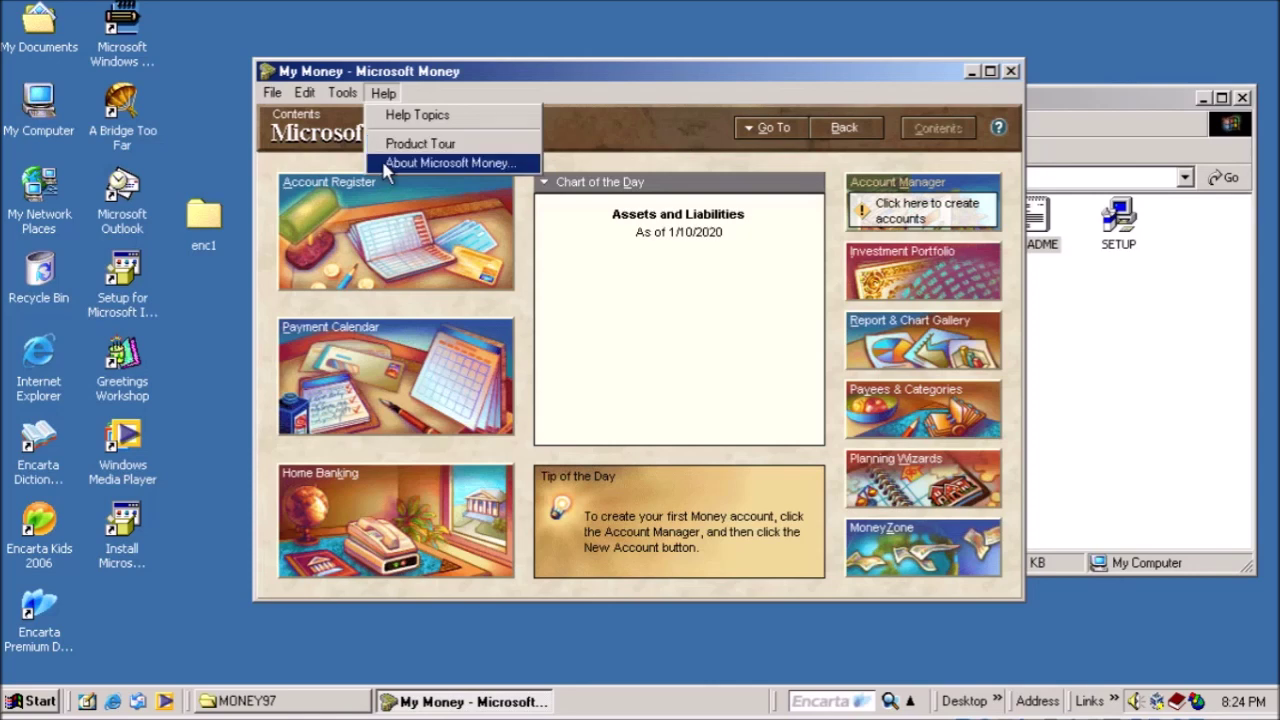
left_click(383, 164)
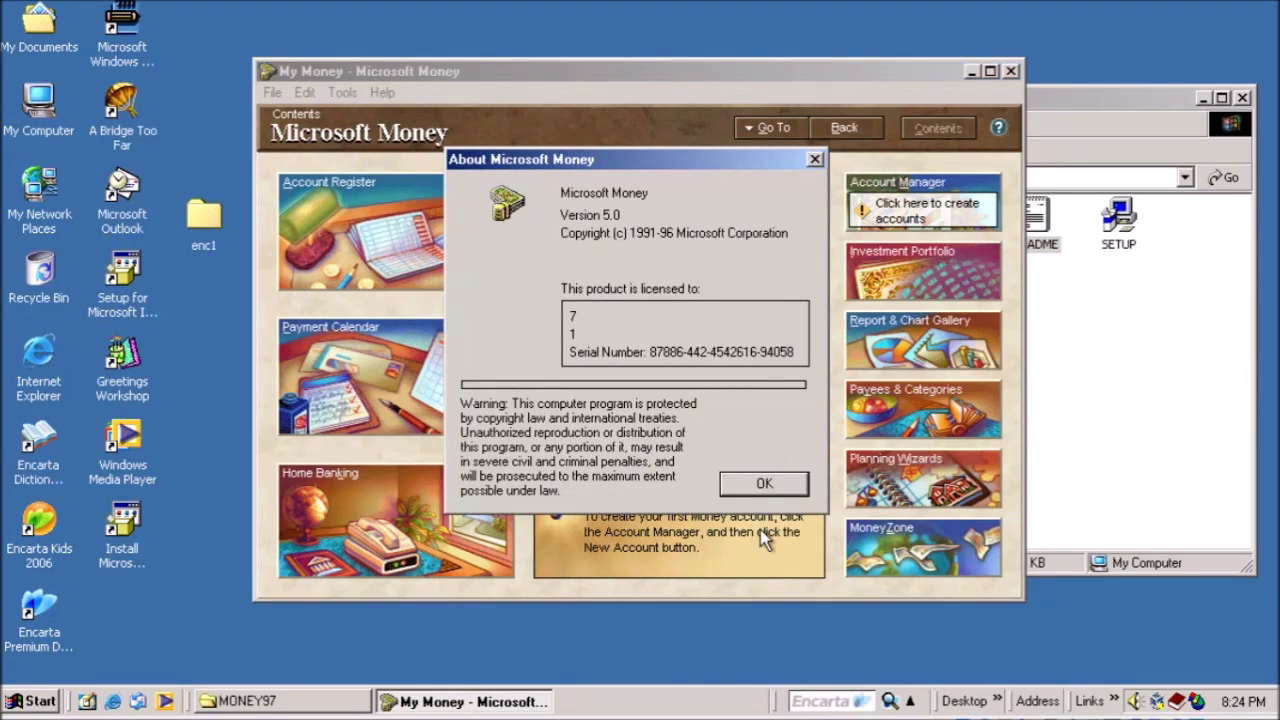
left_click(760, 488)
Look at the Budget tool, dismissing its AutoBudget message and closing the budget window.
left_click(340, 93)
left_click(352, 163)
left_click(321, 55)
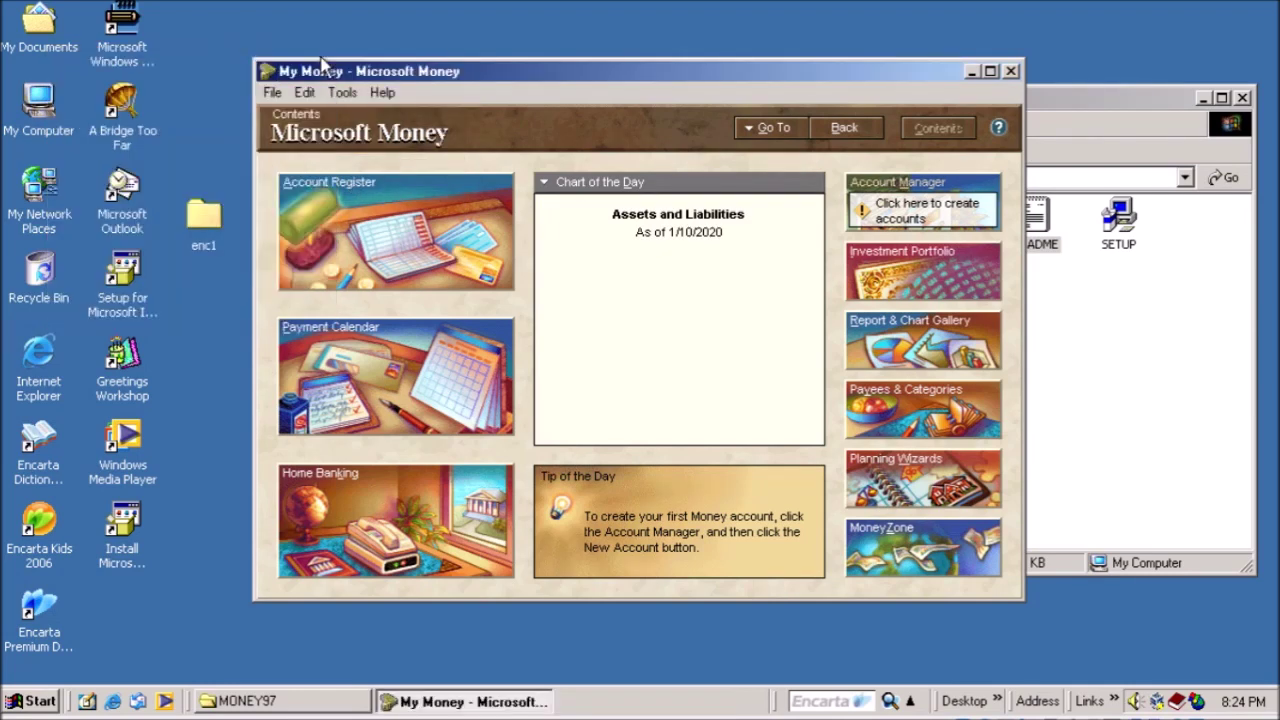
left_click(340, 92)
left_click(352, 143)
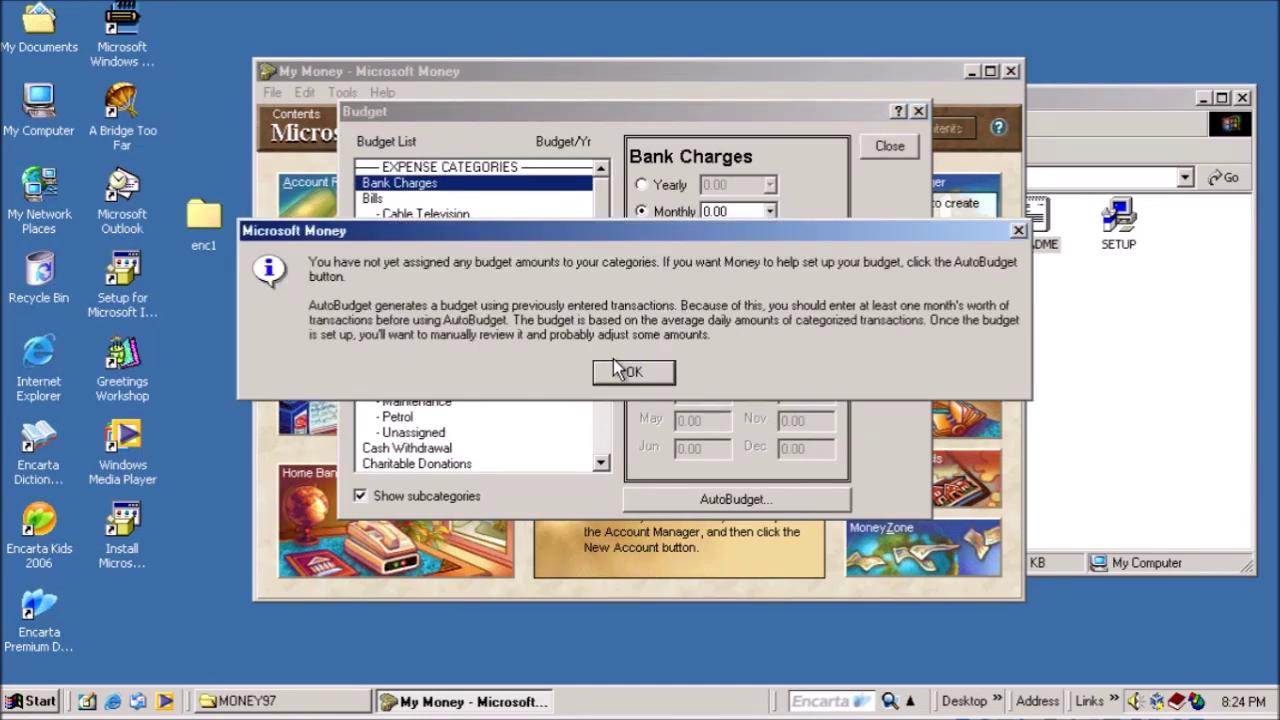
left_click(632, 371)
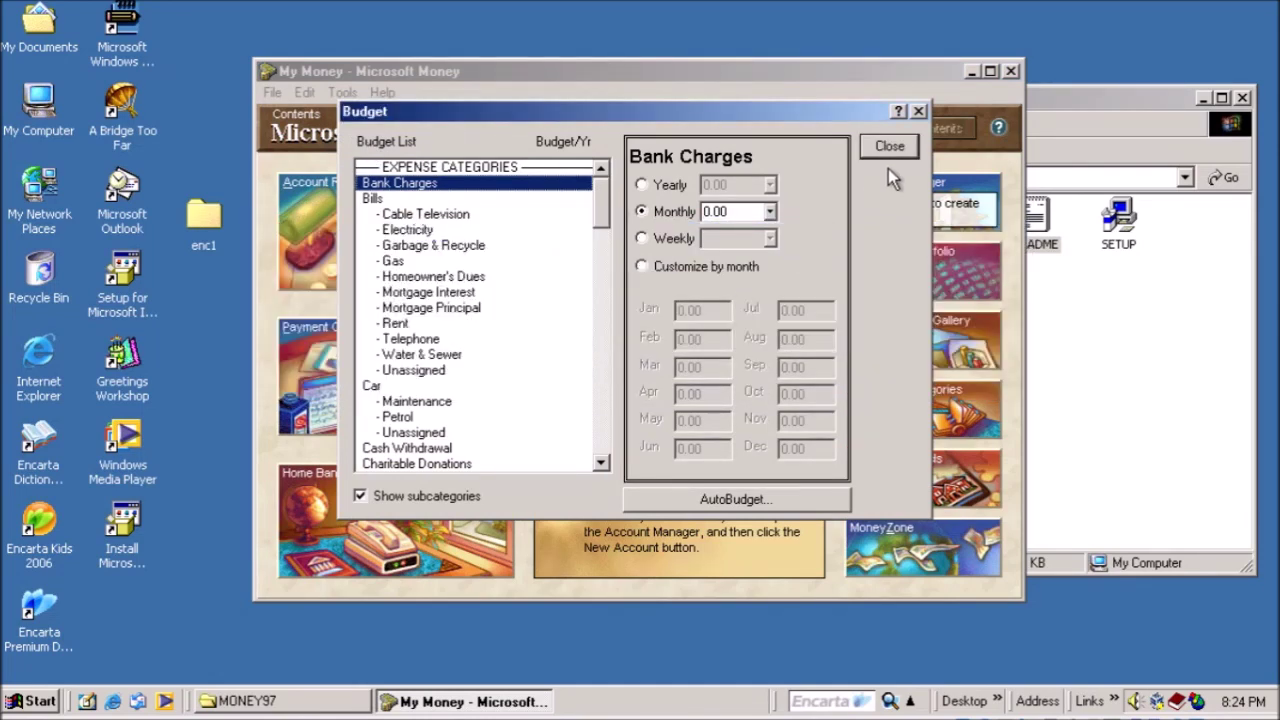
left_click(900, 143)
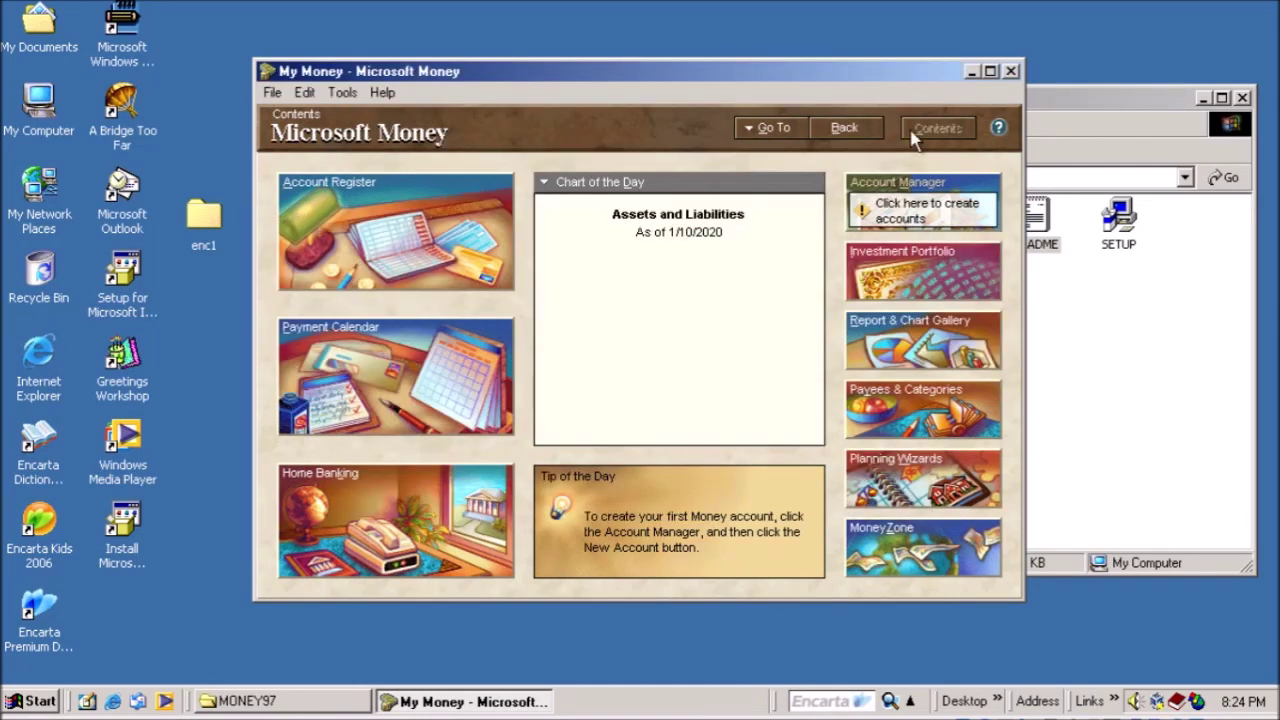
Exit Microsoft Money, overwriting the existing My Money Backup file, and return to the APPS folder in the file browser.
left_click(1010, 71)
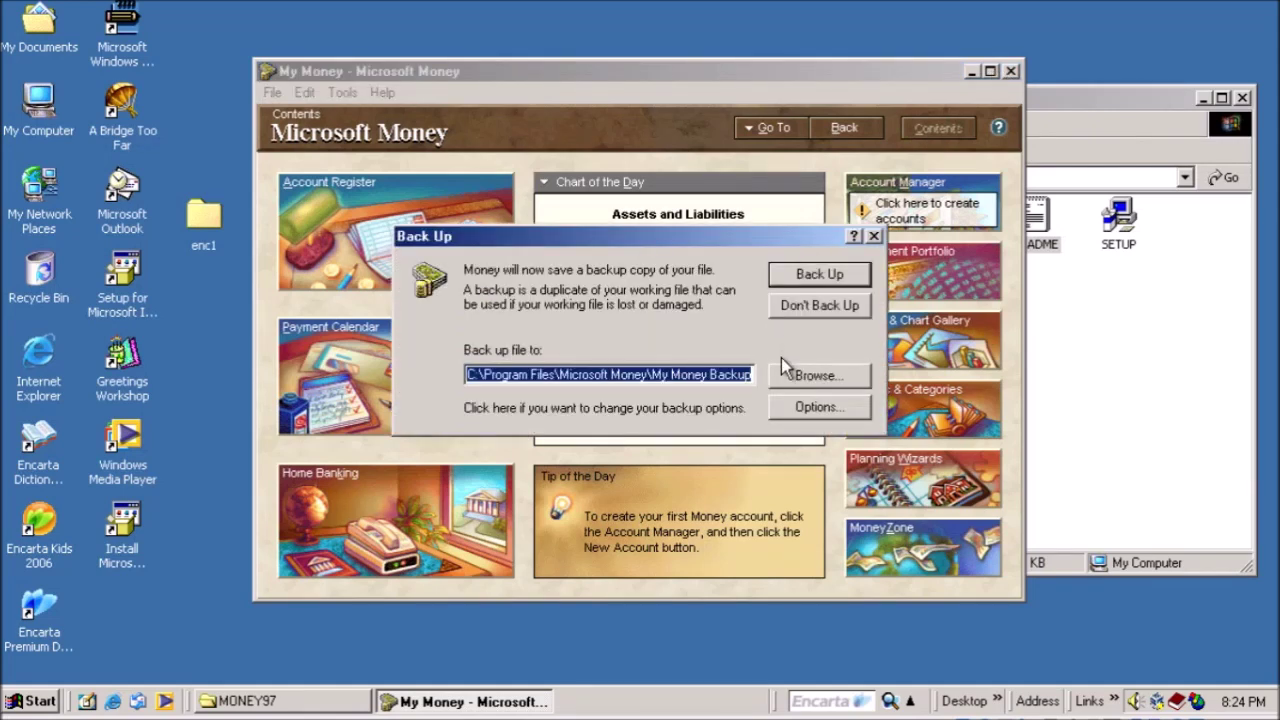
left_click(795, 282)
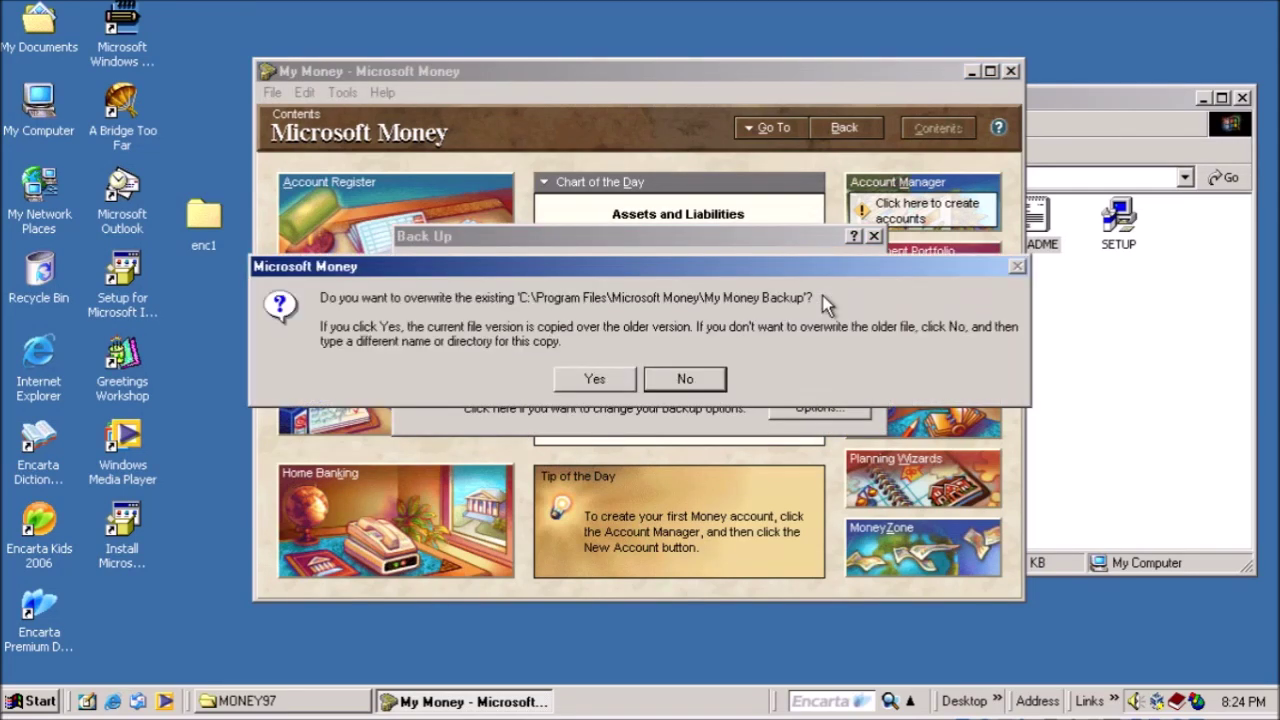
left_click(594, 382)
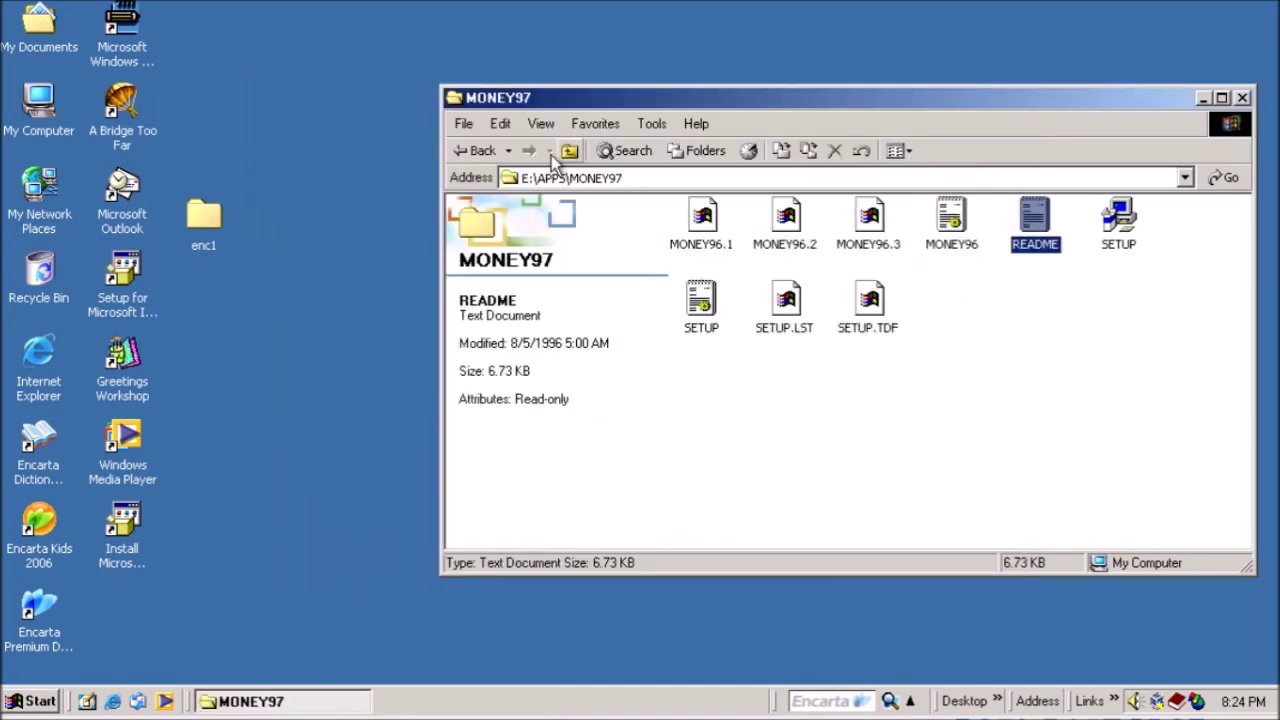
left_click(480, 155)
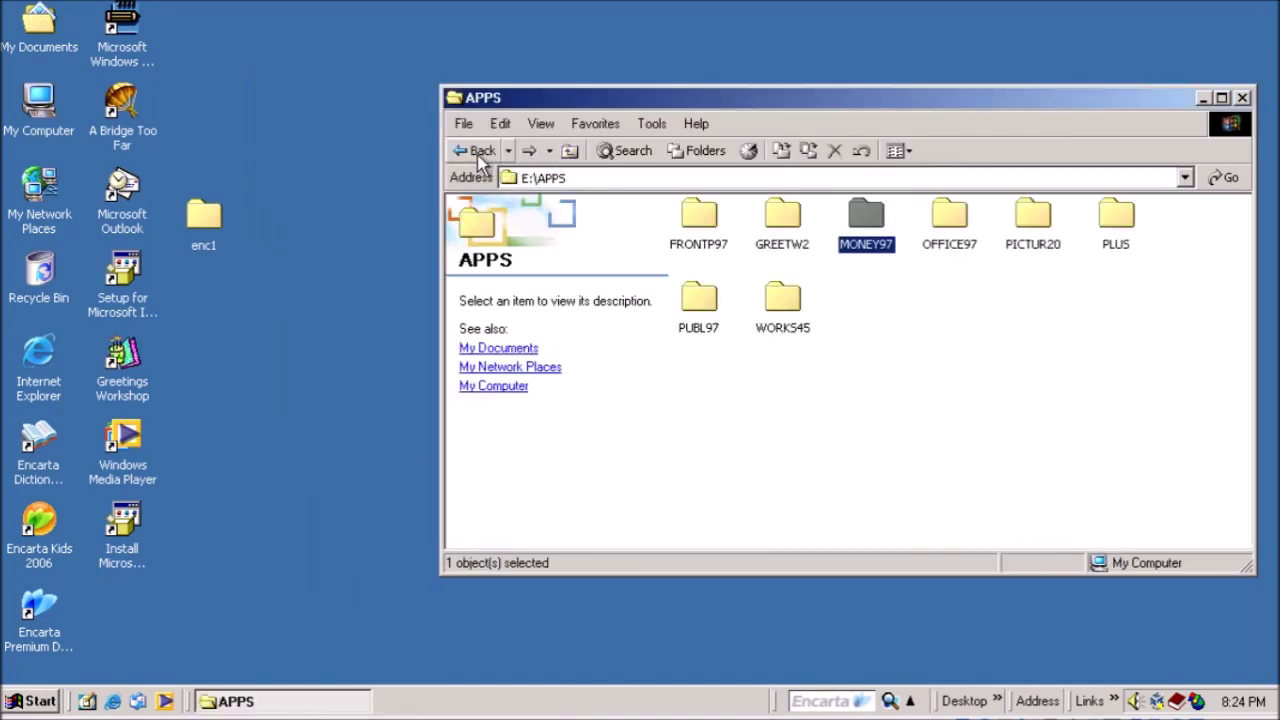